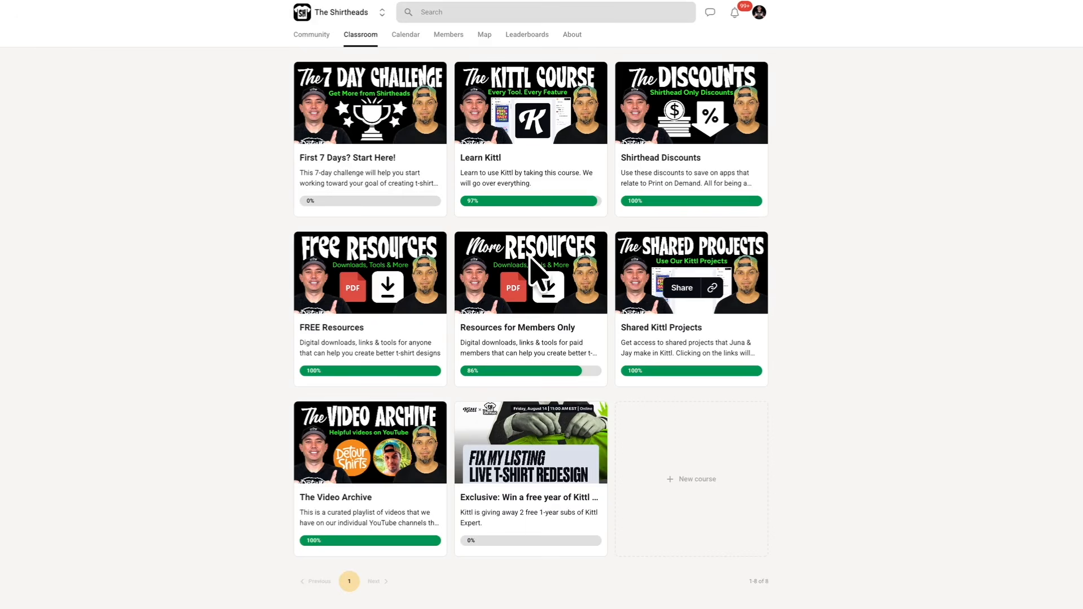
# - Open the Resources for Members Only course in the classroom
pyautogui.click(525, 347)
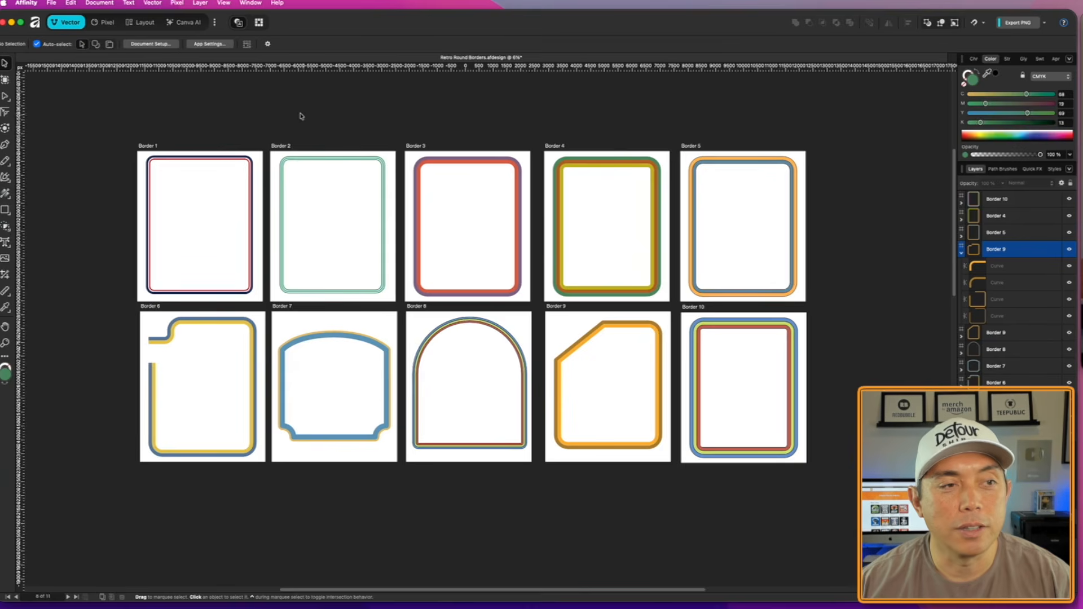
# - Switch to Affinity, duplicate the Border 1 artboard into the empty canvas beside the original, and delete the copied border artwork
pyautogui.hscroll(-5, 300, 114)
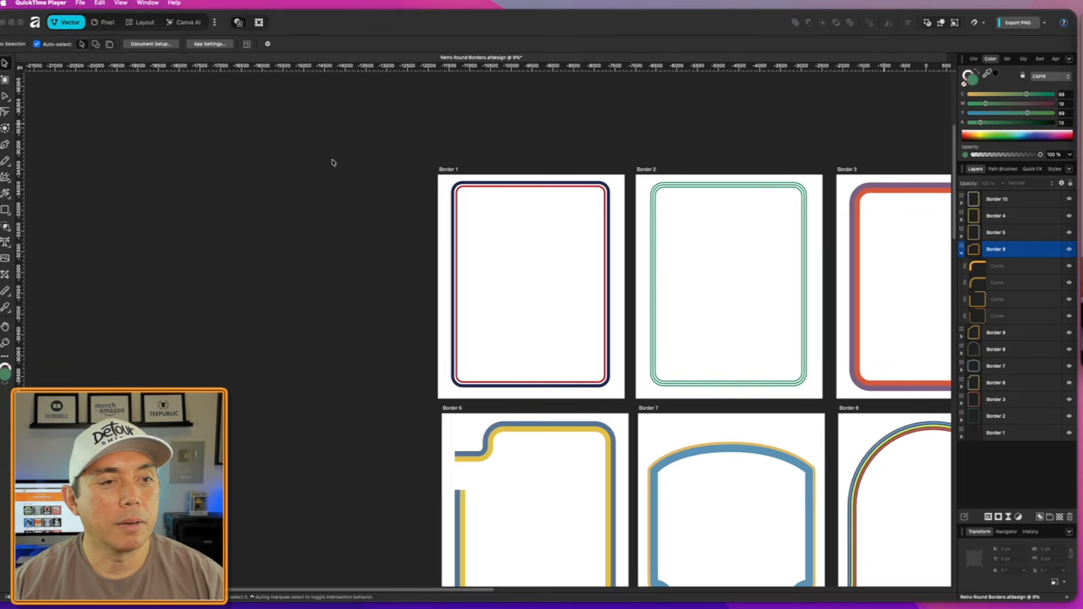
pyautogui.click(448, 168)
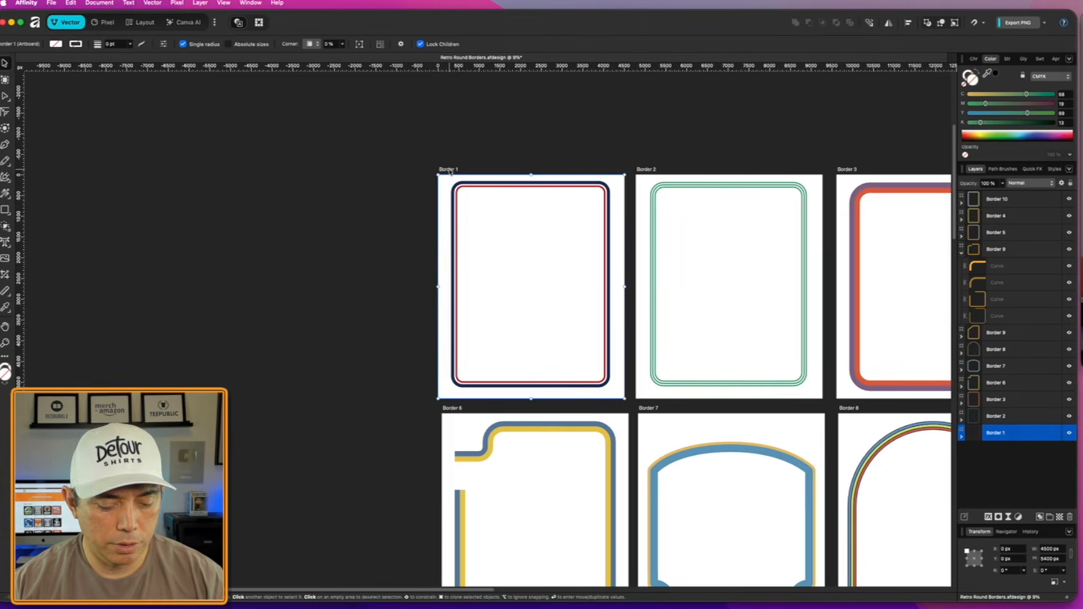
pyautogui.moveTo(449, 171)
pyautogui.mouseDown()
pyautogui.moveTo(213, 167)
pyautogui.moveTo(338, 303)
pyautogui.moveTo(387, 401)
pyautogui.mouseUp()
pyautogui.press('Delete')
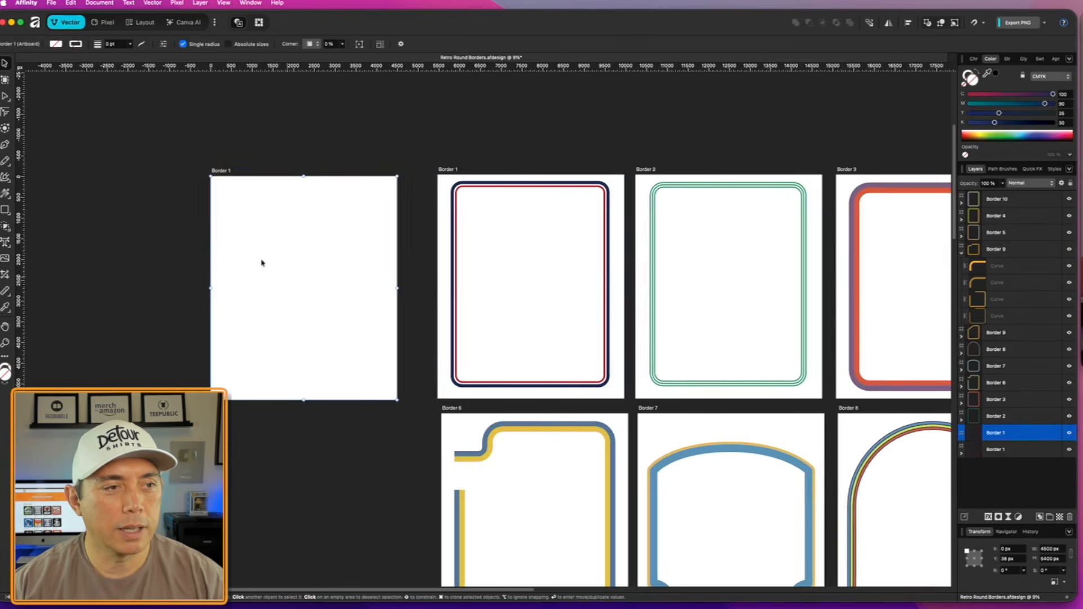
# - Draw a rectangle about 4016 × 4969 px on the empty Border 1 artboard and swap its fill with its stroke colour
pyautogui.scroll(5, 141, 238)
pyautogui.scroll(3, 141, 238)
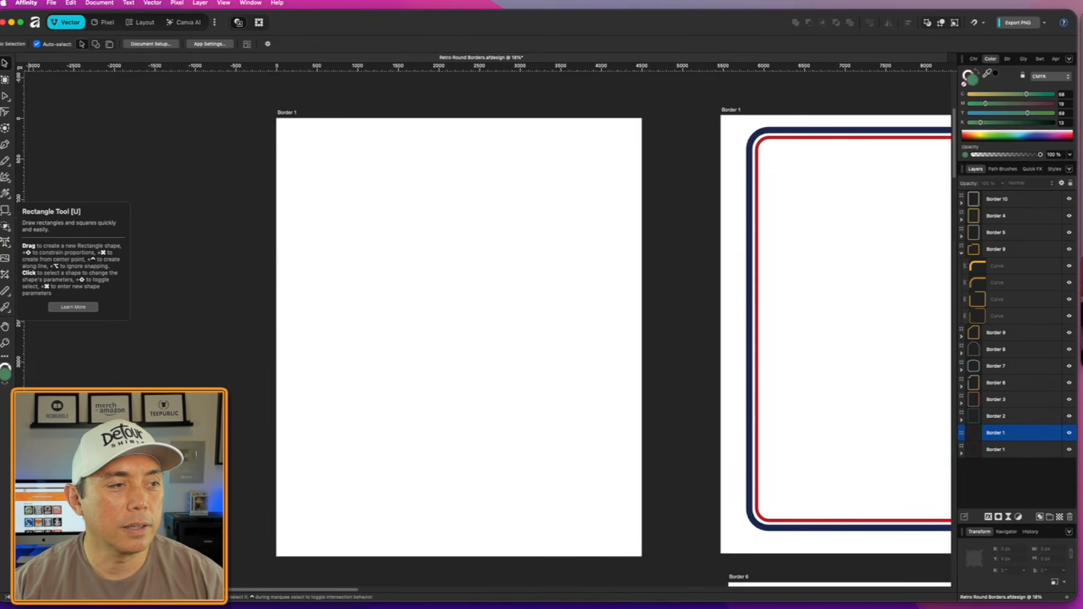
pyautogui.click(5, 210)
pyautogui.moveTo(295, 139); pyautogui.dragTo(622, 542)
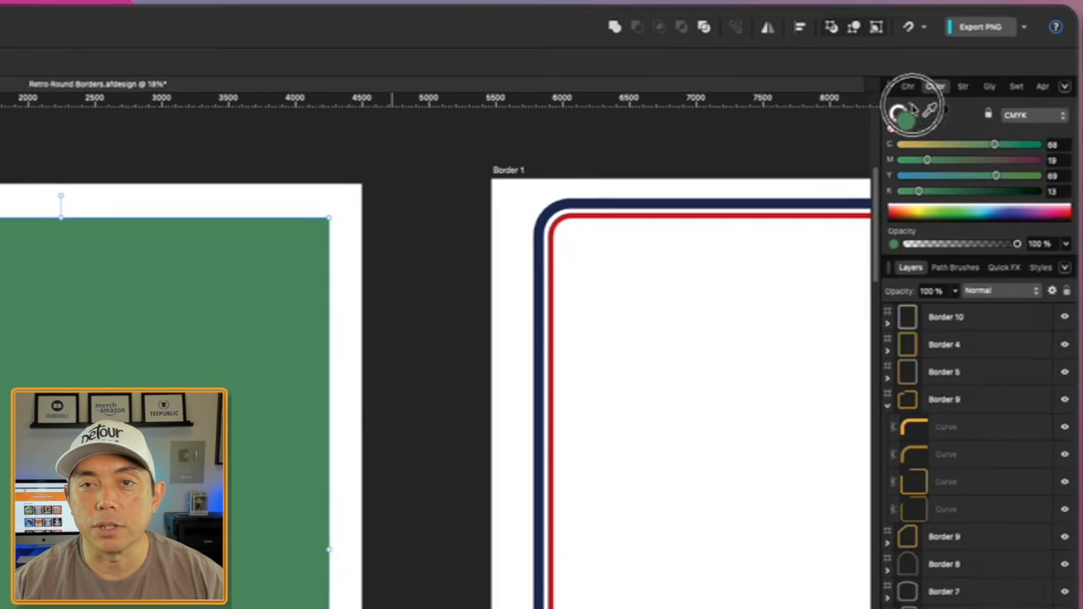
pyautogui.click(893, 124)
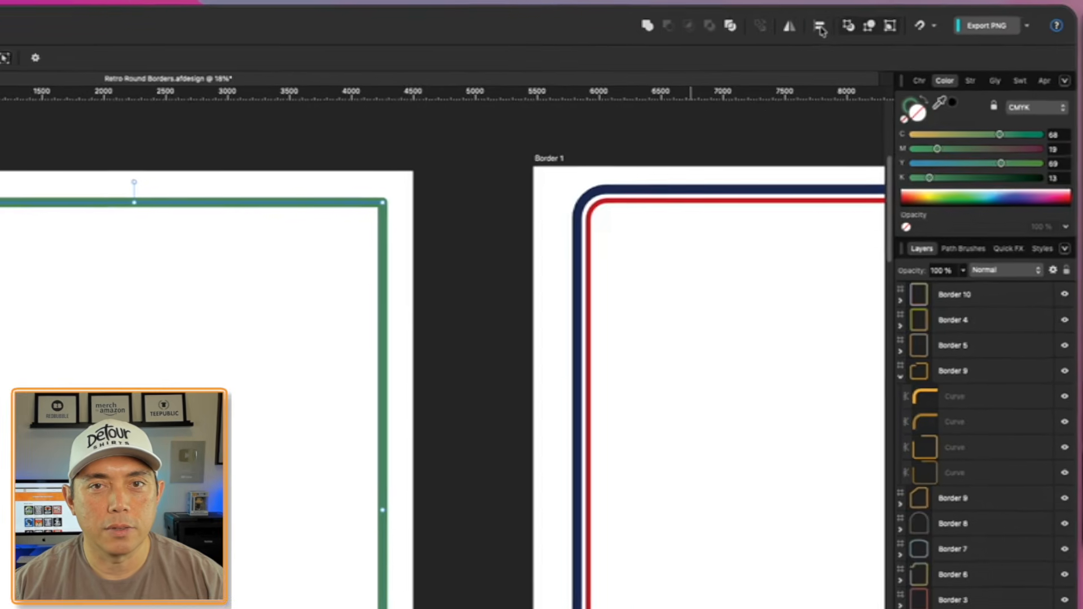
# - Centre the green rectangle horizontally and vertically on its artboard
pyautogui.click(788, 29)
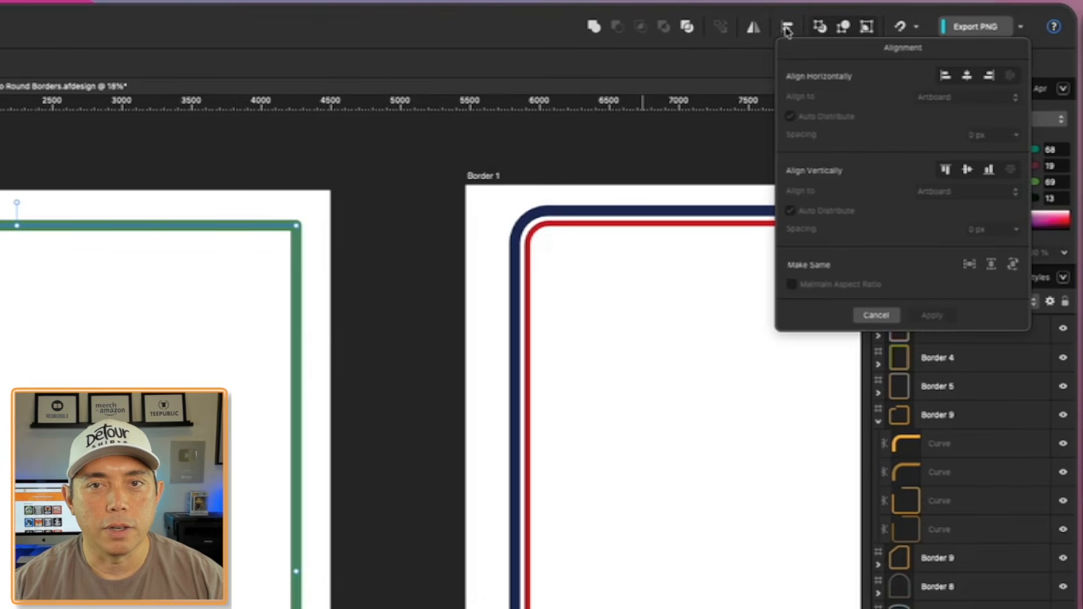
pyautogui.click(966, 76)
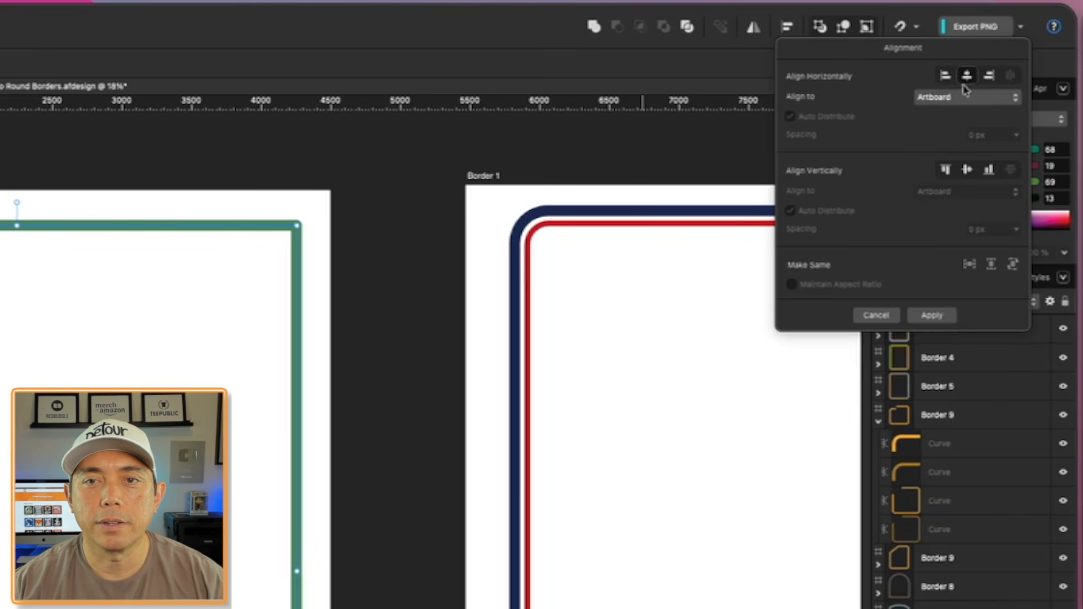
pyautogui.click(968, 171)
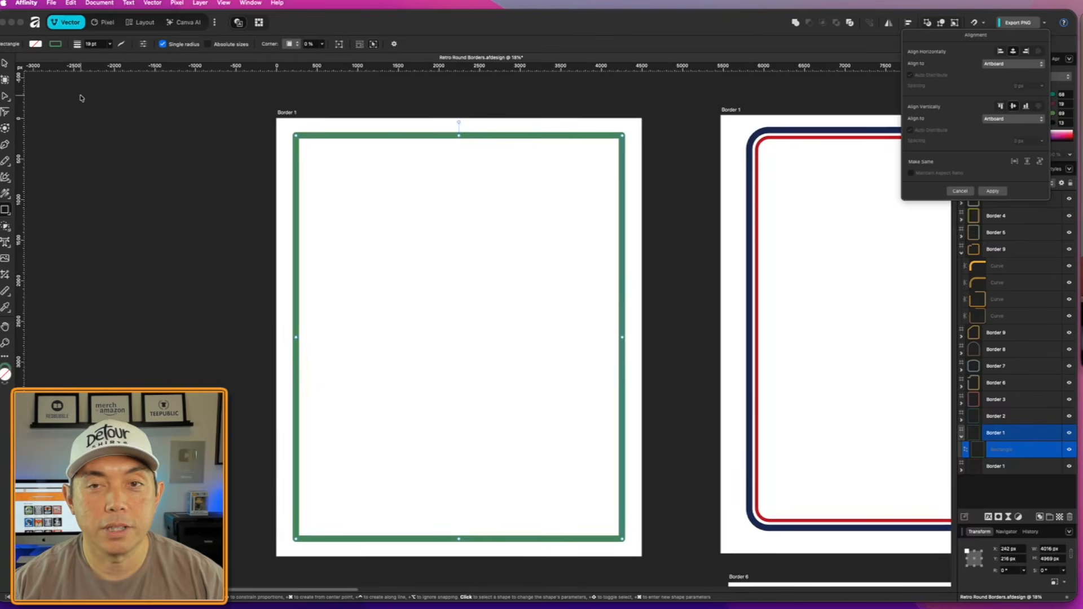
pyautogui.click(151, 116)
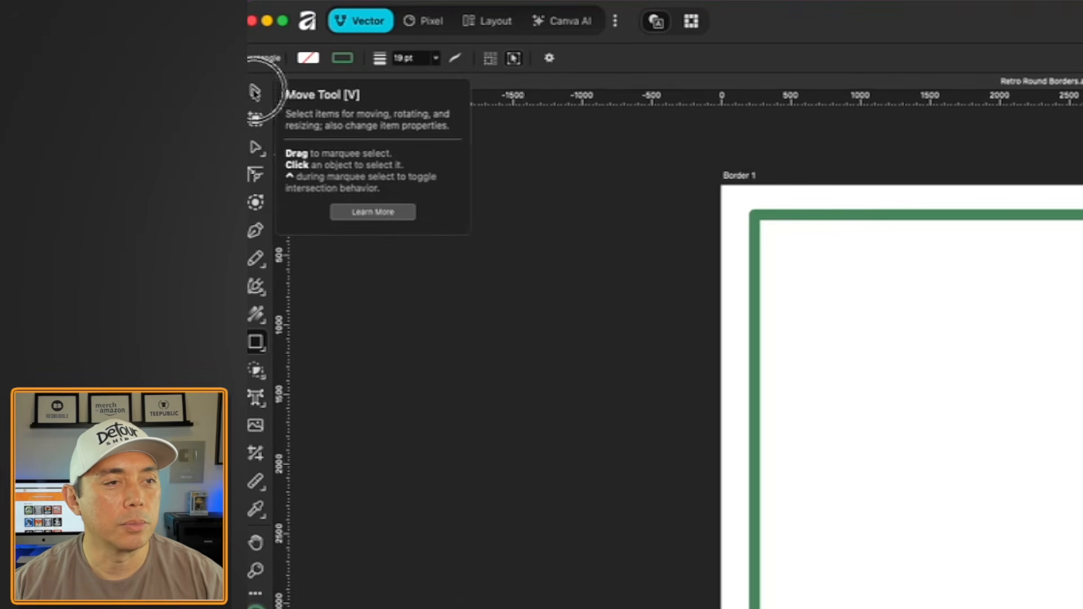
# - Give the green rectangle rounded corners with a single radius of 6%
pyautogui.click(255, 92)
pyautogui.click(919, 215)
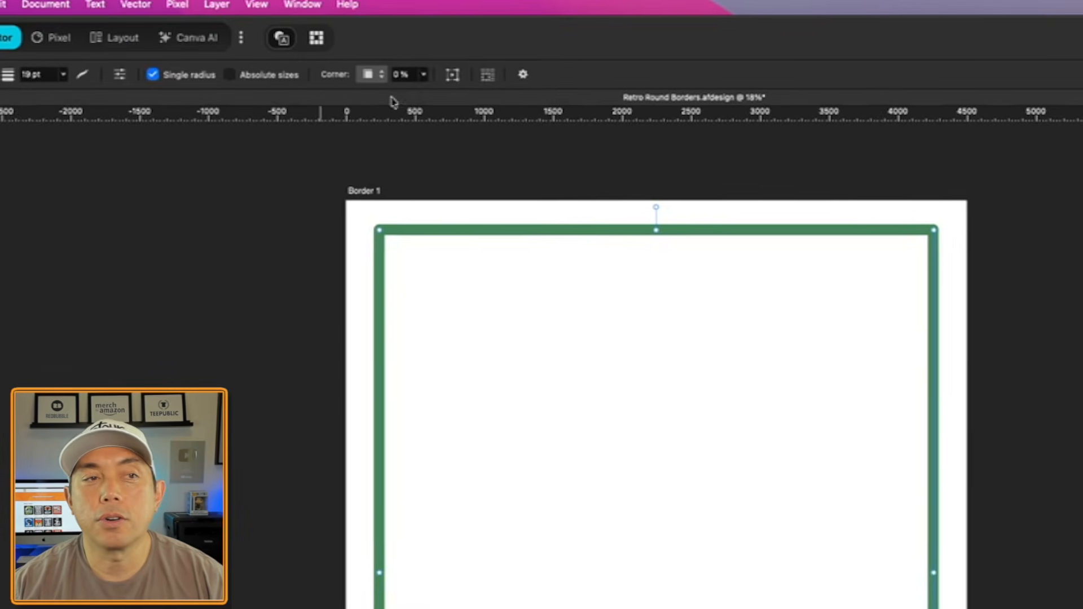
pyautogui.click(381, 75)
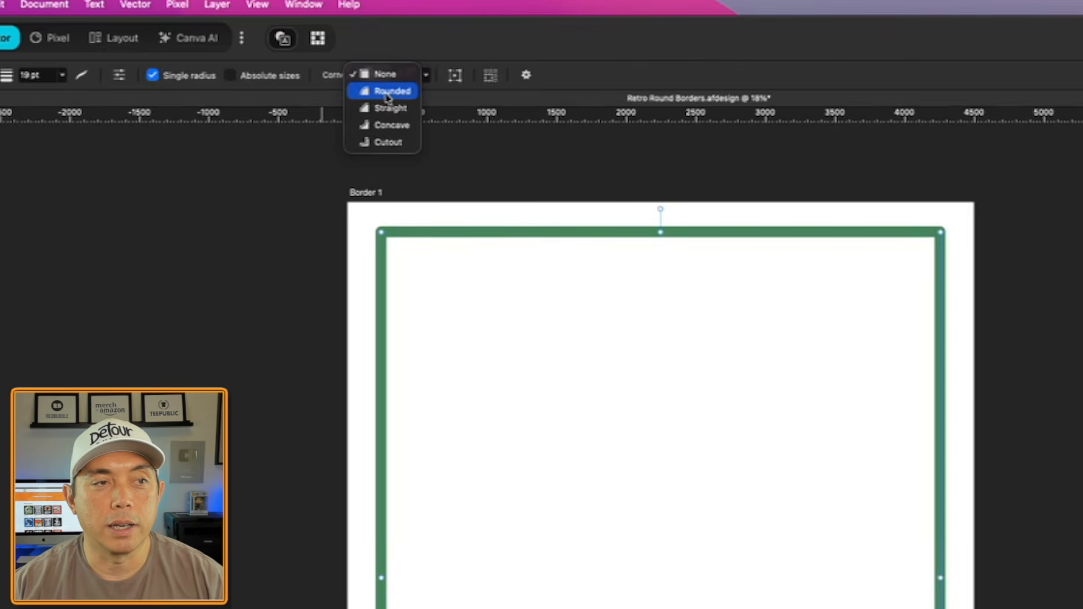
pyautogui.click(388, 93)
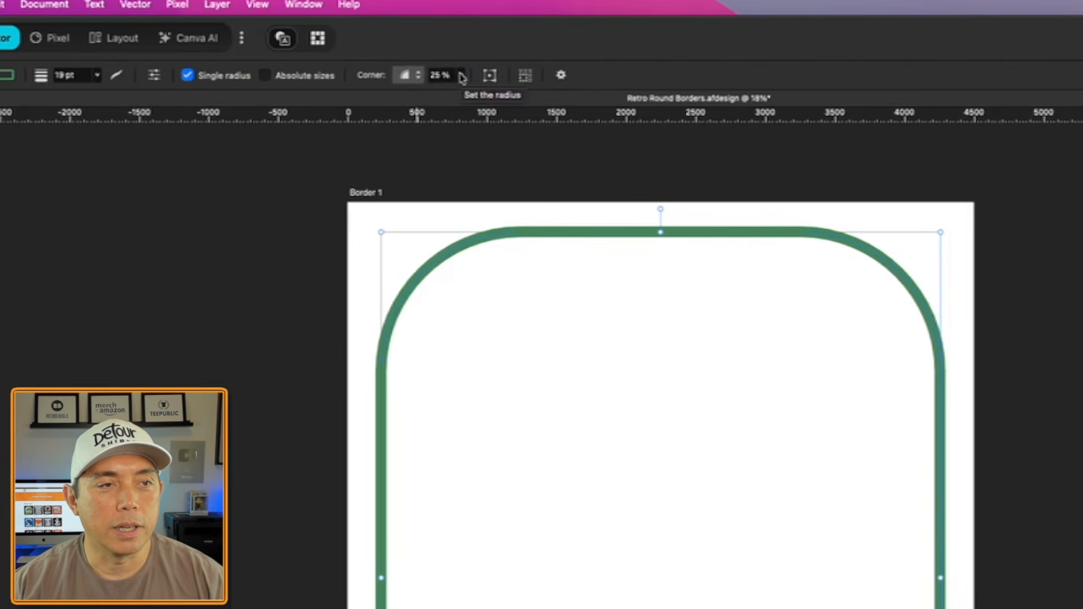
pyautogui.click(462, 77)
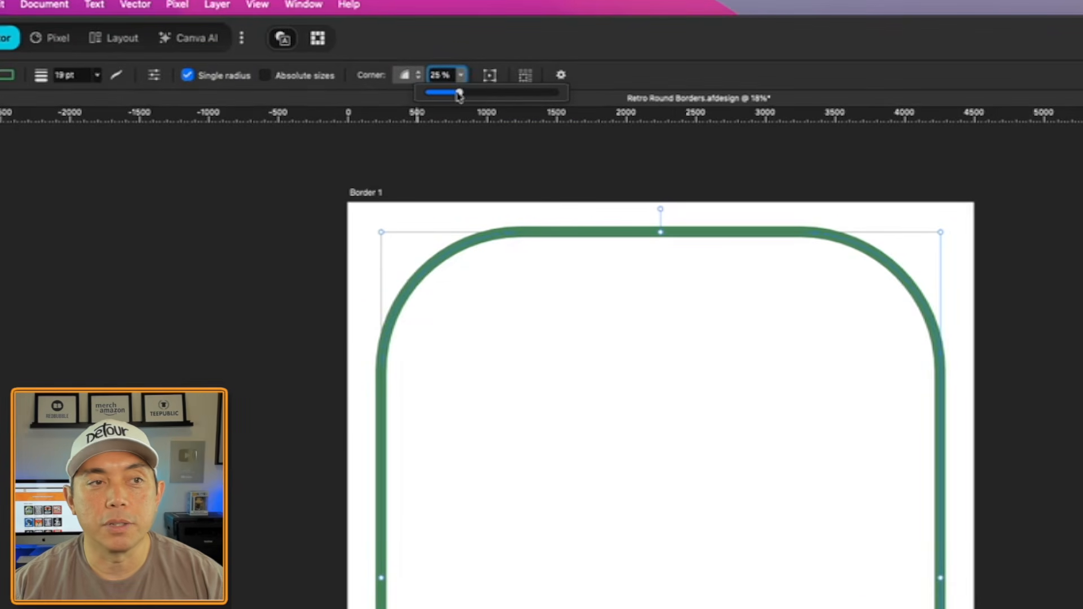
pyautogui.moveTo(460, 94); pyautogui.dragTo(437, 96)
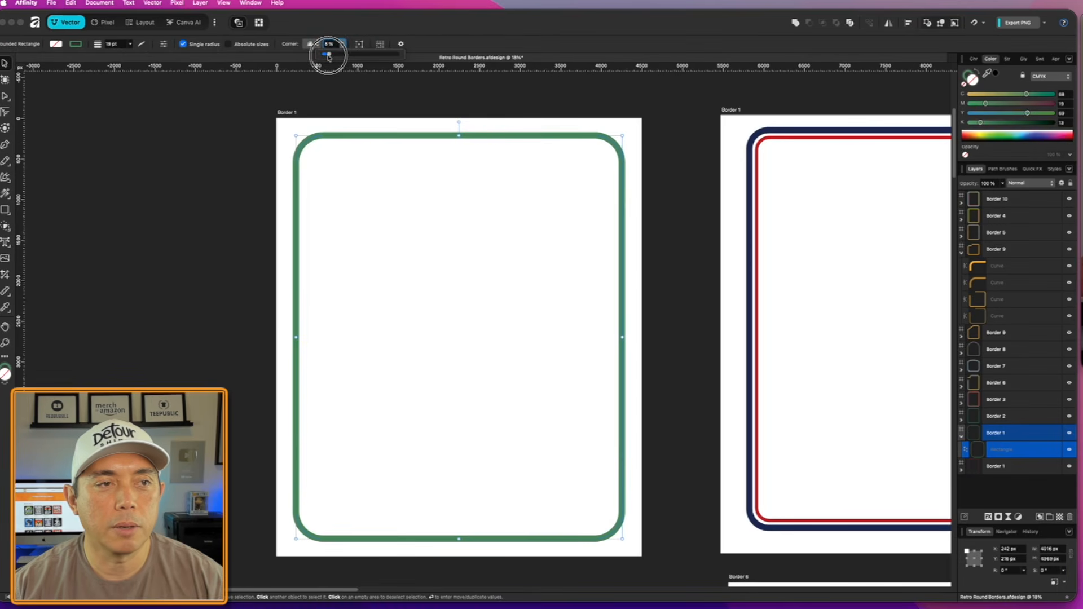
pyautogui.moveTo(328, 57); pyautogui.dragTo(326, 56)
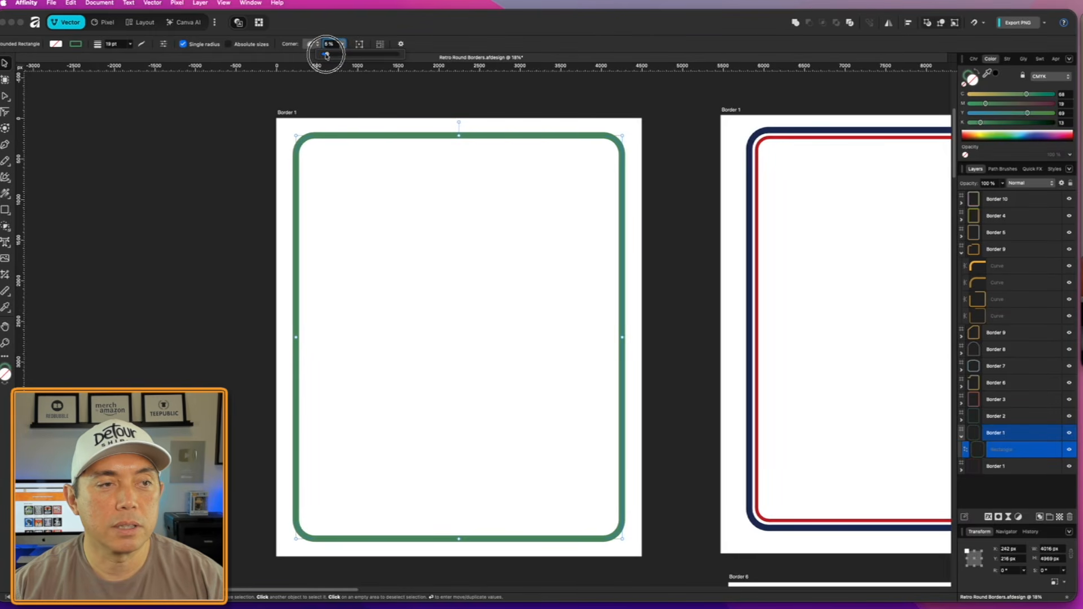
pyautogui.click(287, 173)
# - Set the rounded rectangle's stroke width to 27 pt
pyautogui.scroll(7, 715, 160)
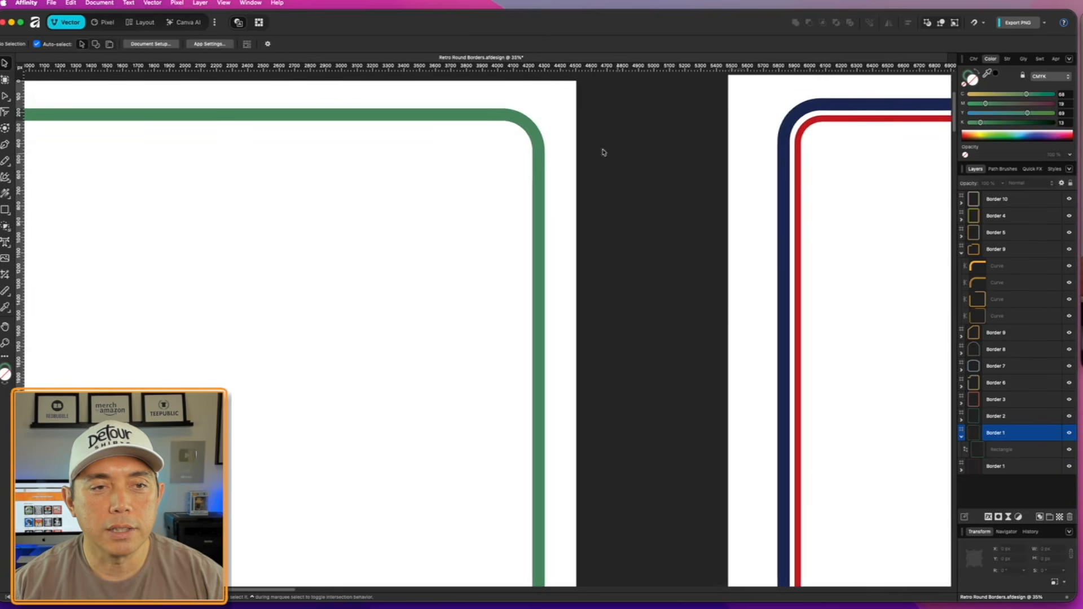
pyautogui.click(528, 132)
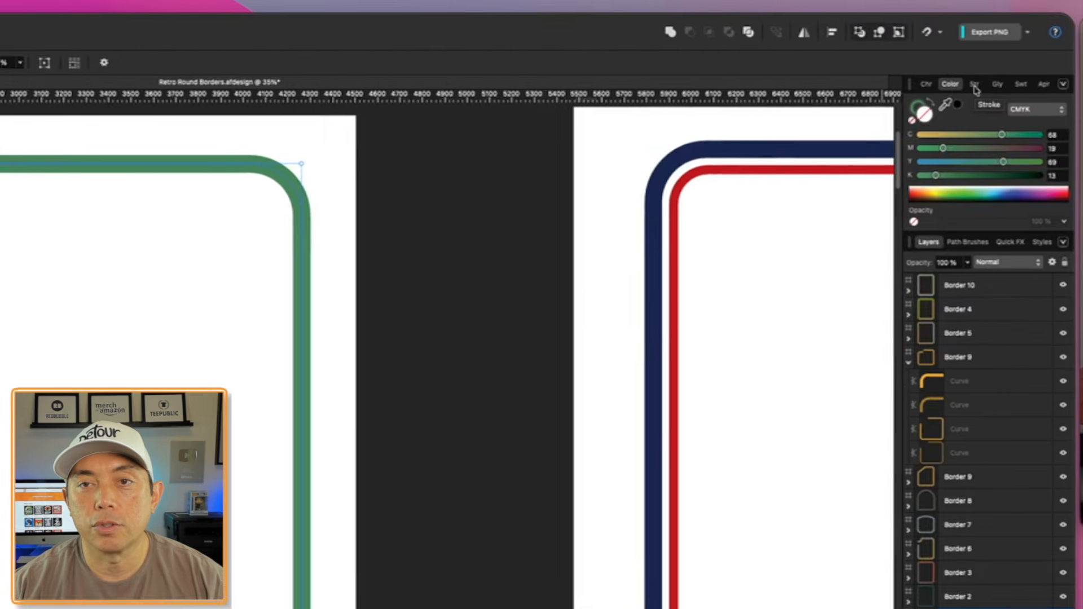
pyautogui.click(1008, 59)
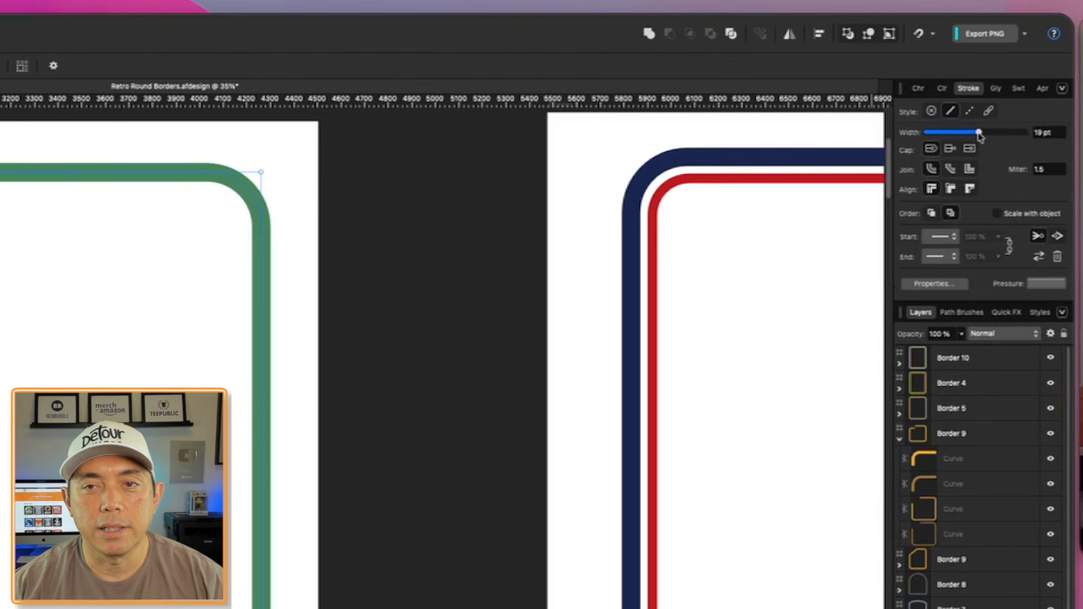
pyautogui.moveTo(979, 135); pyautogui.dragTo(987, 134)
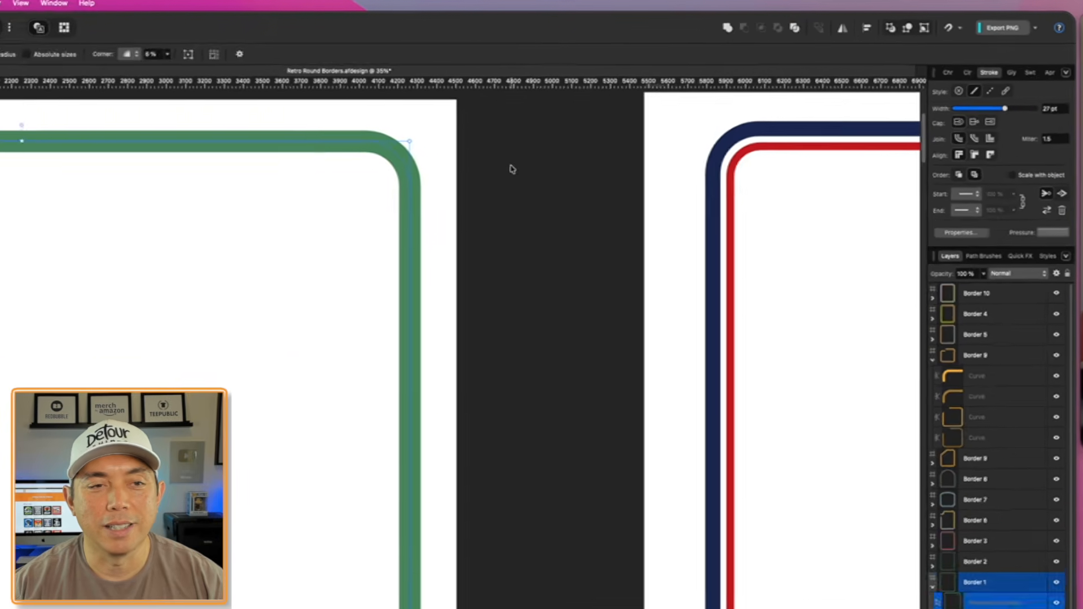
pyautogui.click(383, 203)
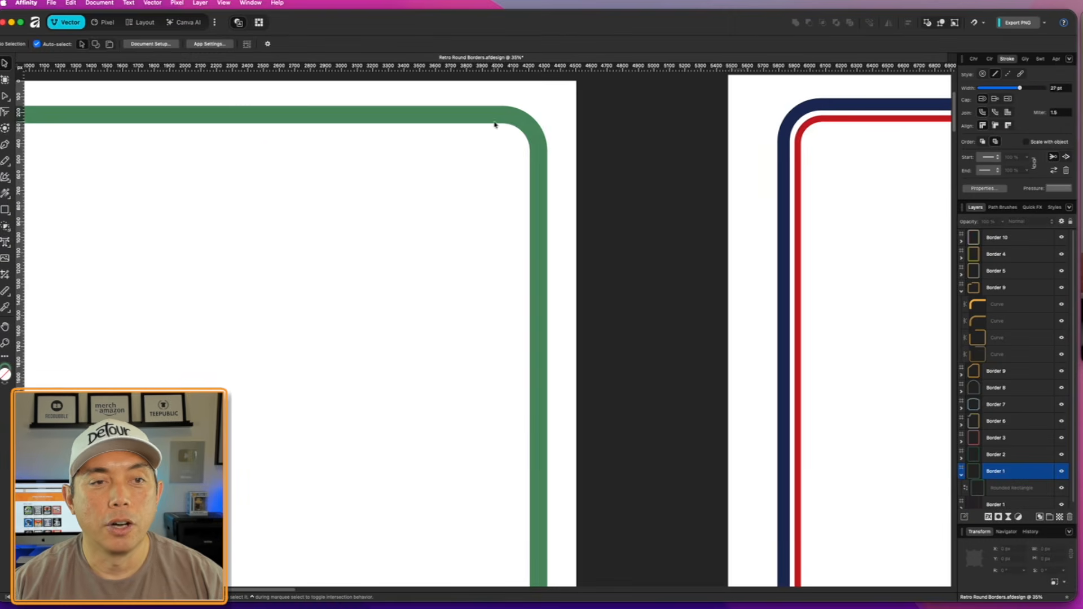
# - Change the rounded rectangle's stroke to dark blue, CMYK 100, 71, 0, 33
pyautogui.click(507, 120)
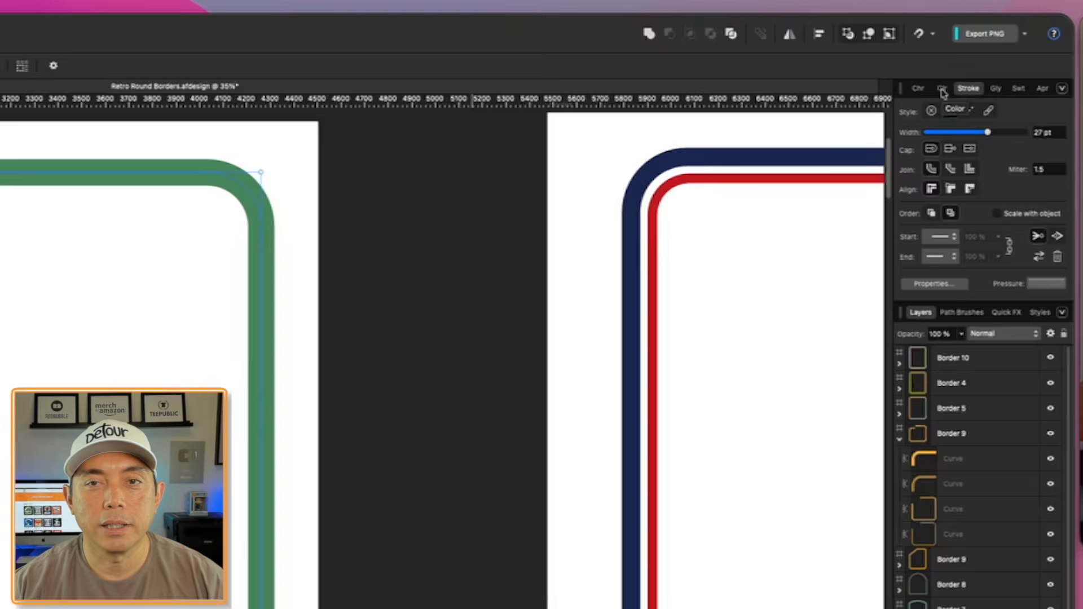
pyautogui.click(943, 89)
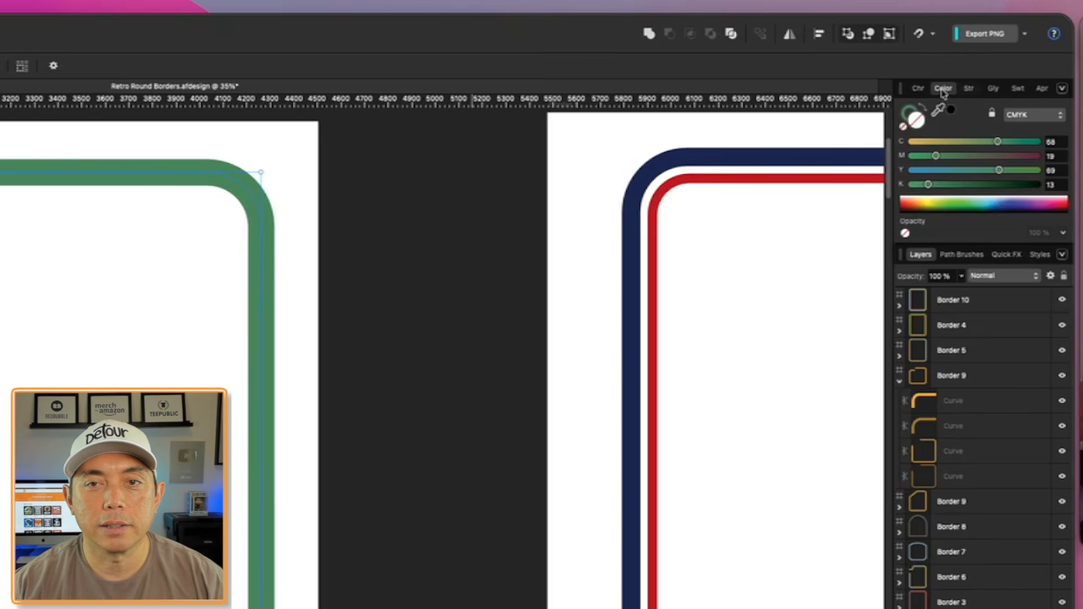
pyautogui.click(909, 111)
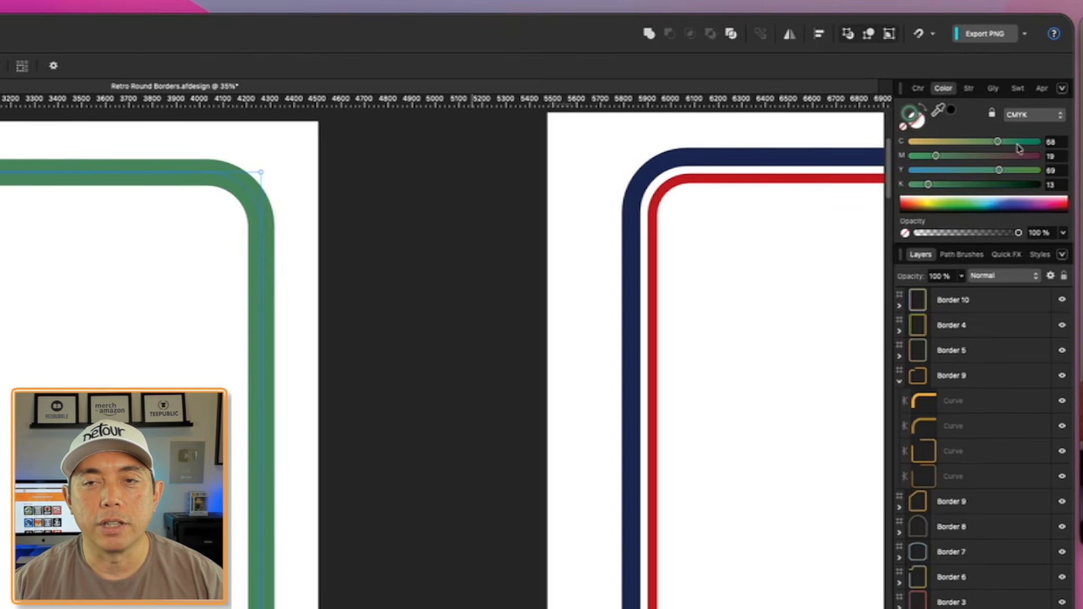
pyautogui.moveTo(999, 144); pyautogui.dragTo(1074, 148)
pyautogui.moveTo(990, 170); pyautogui.dragTo(831, 170)
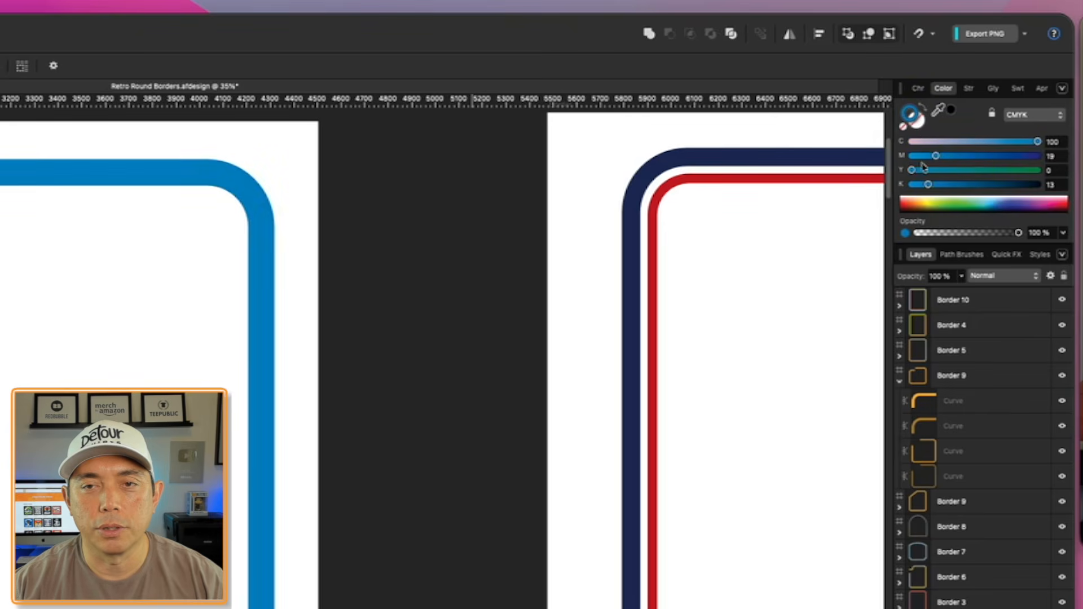
pyautogui.moveTo(937, 156); pyautogui.dragTo(985, 157)
pyautogui.moveTo(928, 185); pyautogui.dragTo(870, 182)
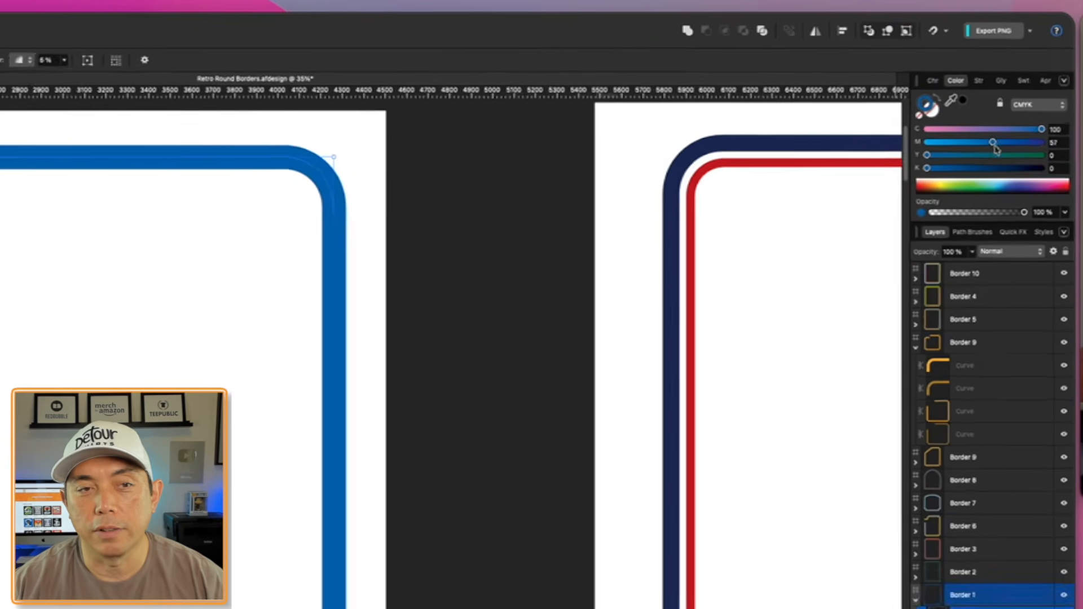
pyautogui.moveTo(993, 143)
pyautogui.mouseDown()
pyautogui.moveTo(1008, 143)
pyautogui.moveTo(997, 123)
pyautogui.mouseUp()
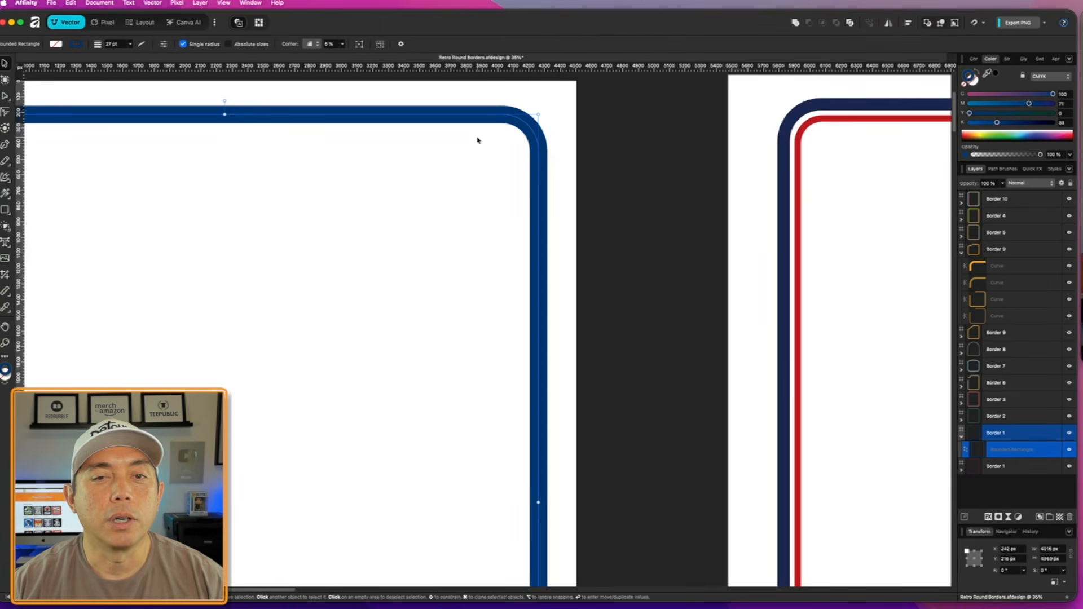
# - Duplicate the blue rounded rectangle and resize the copy to about 3709 × 4670 px, nested evenly inside the original
pyautogui.scroll(-2, 631, 237)
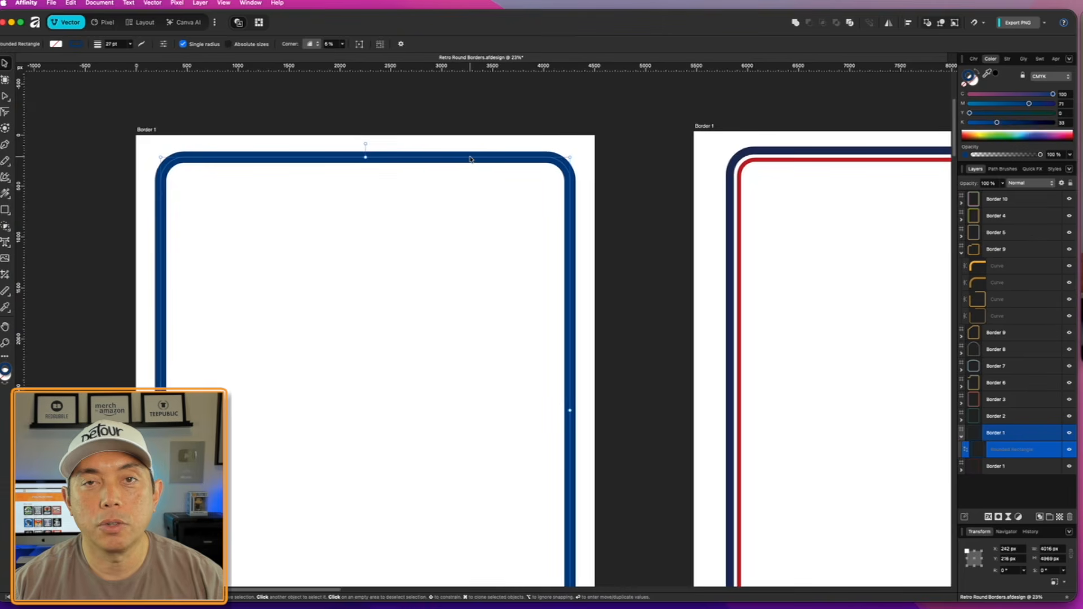
pyautogui.moveTo(471, 158); pyautogui.dragTo(490, 177)
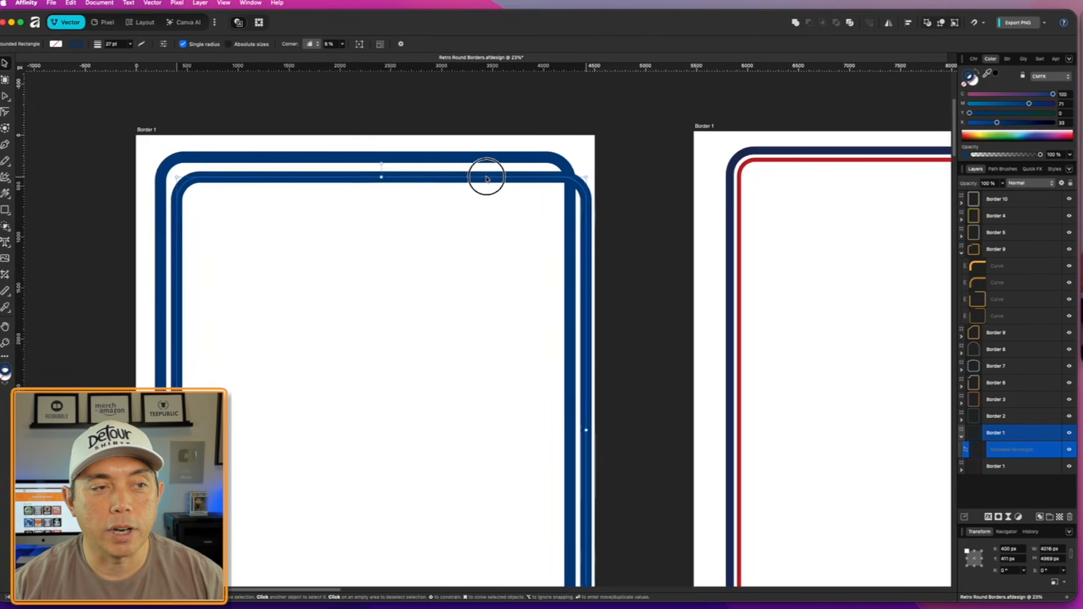
pyautogui.scroll(-5, 607, 542)
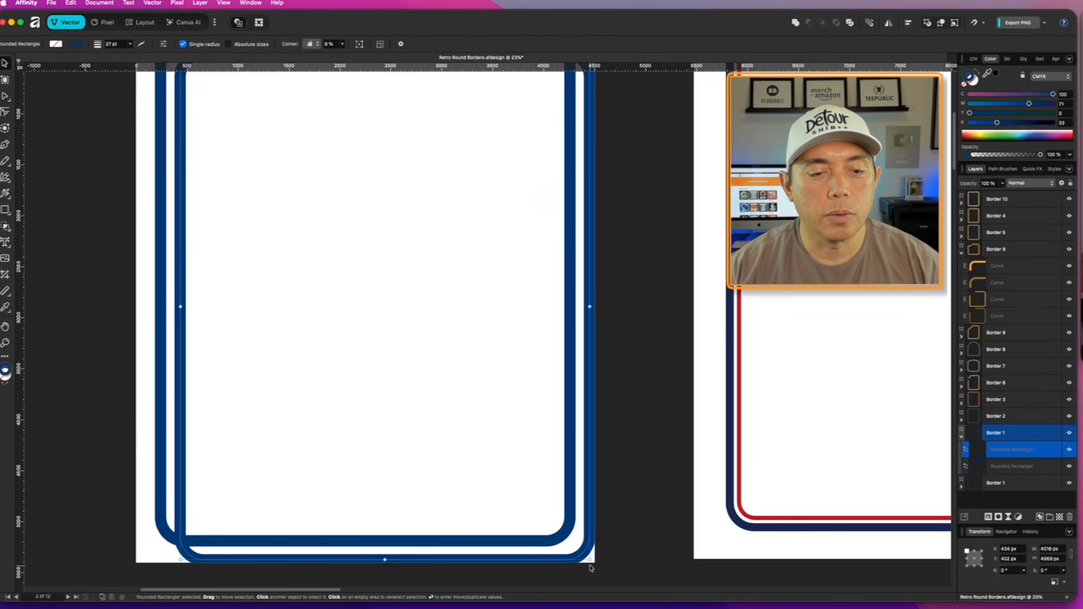
pyautogui.moveTo(590, 560); pyautogui.dragTo(553, 521)
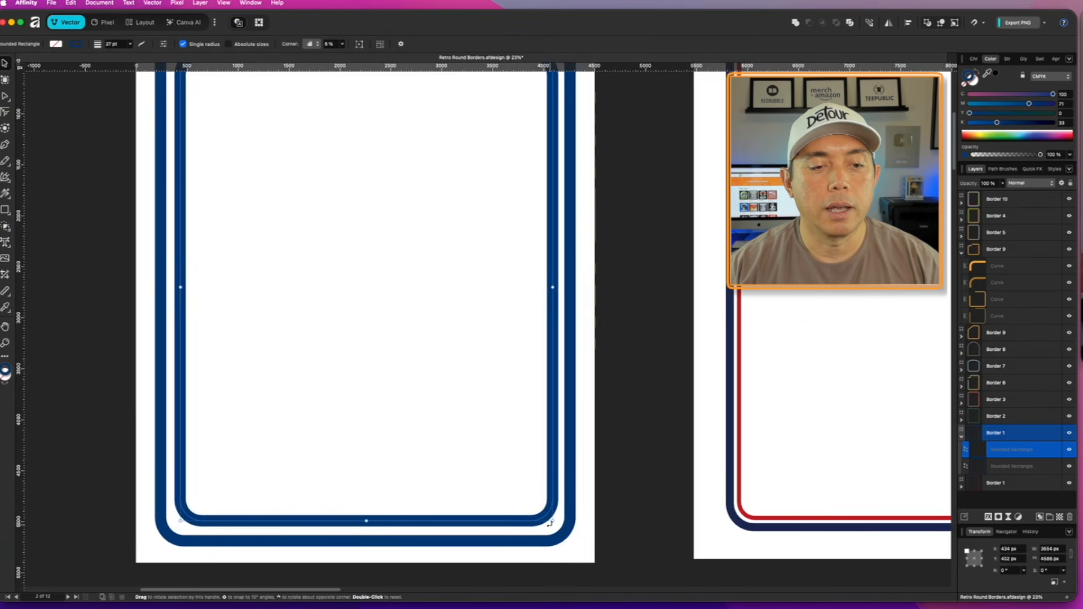
pyautogui.moveTo(551, 520); pyautogui.dragTo(551, 520)
pyautogui.scroll(5, 159, 198)
pyautogui.scroll(3, 158, 199)
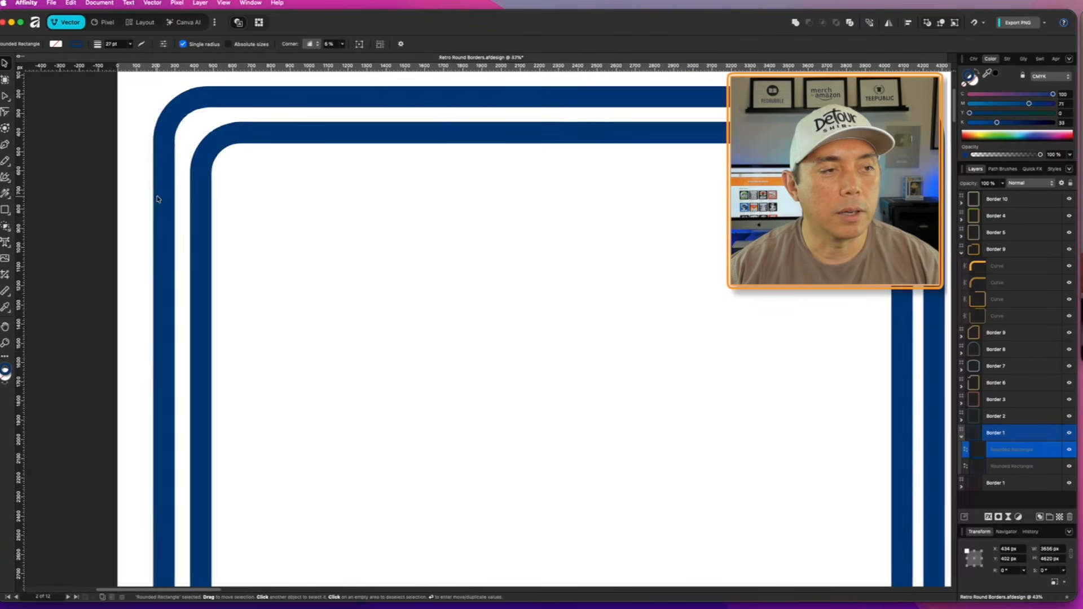
pyautogui.moveTo(201, 132); pyautogui.dragTo(191, 125)
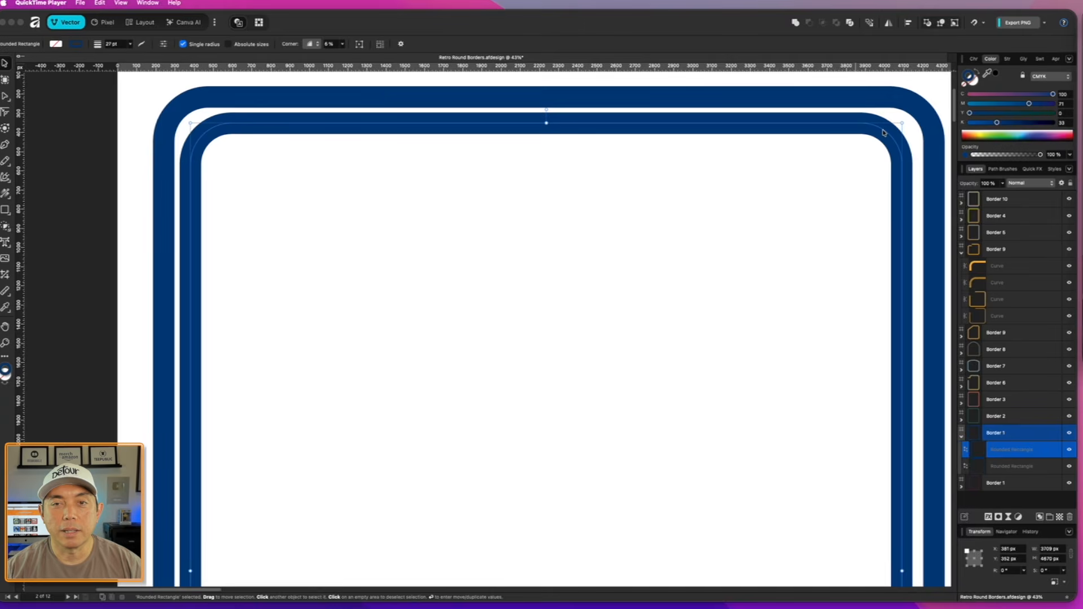
# - Set the inner rounded rectangle's stroke width to 14 pt
pyautogui.click(1008, 59)
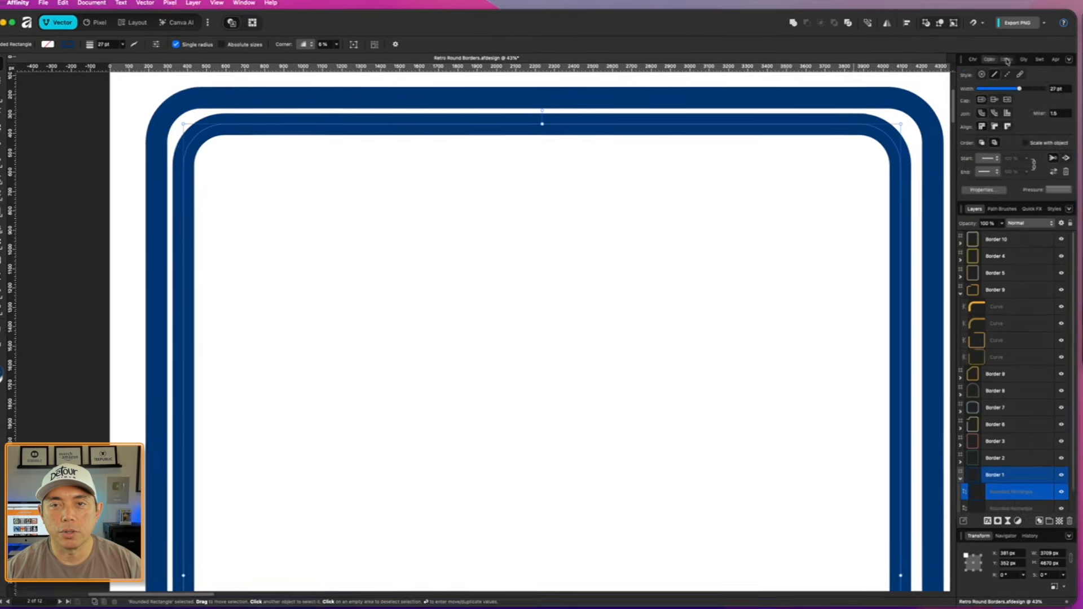
pyautogui.moveTo(1022, 89); pyautogui.dragTo(1015, 89)
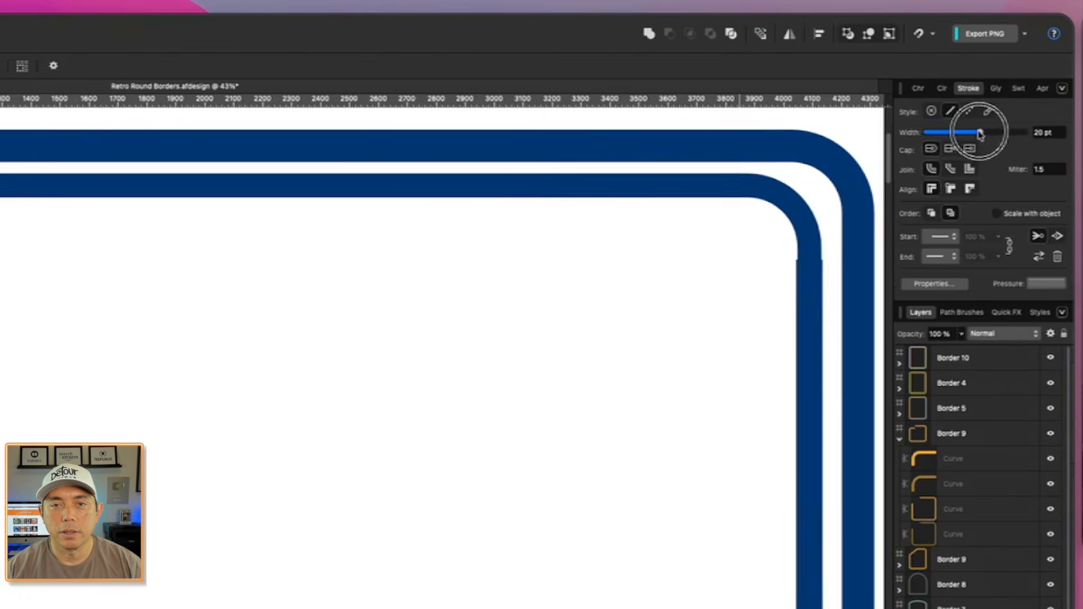
pyautogui.moveTo(980, 133)
pyautogui.mouseDown()
pyautogui.moveTo(962, 133)
pyautogui.moveTo(973, 130)
pyautogui.mouseUp()
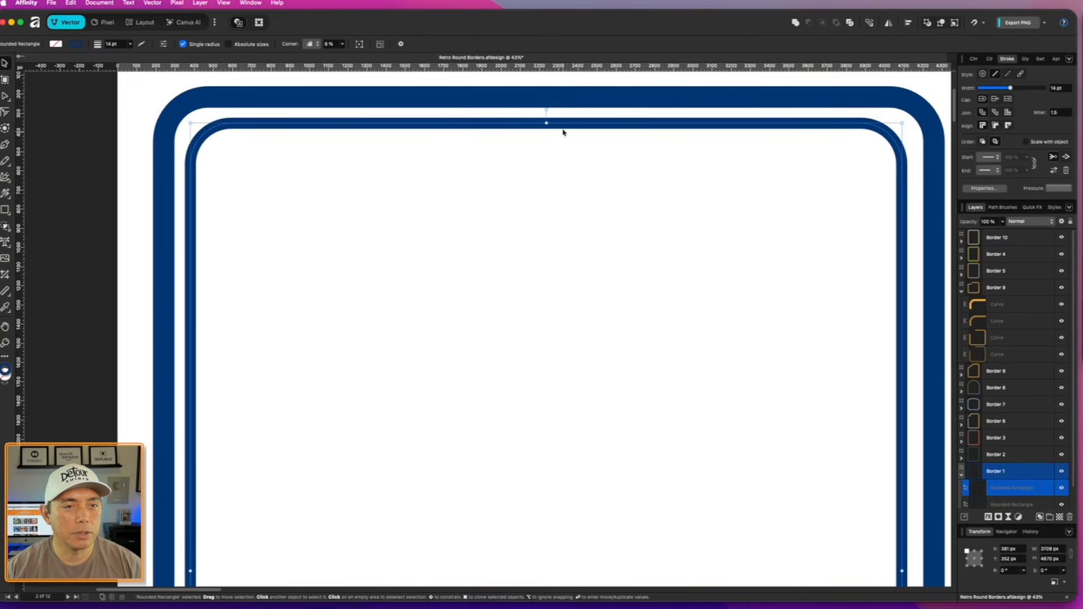
# - Enlarge the inner rounded rectangle to about 3754 × 4707 px, evening out its gap to the outer outline on all sides
pyautogui.moveTo(547, 121); pyautogui.dragTo(546, 119)
pyautogui.scroll(-2, 197, 414)
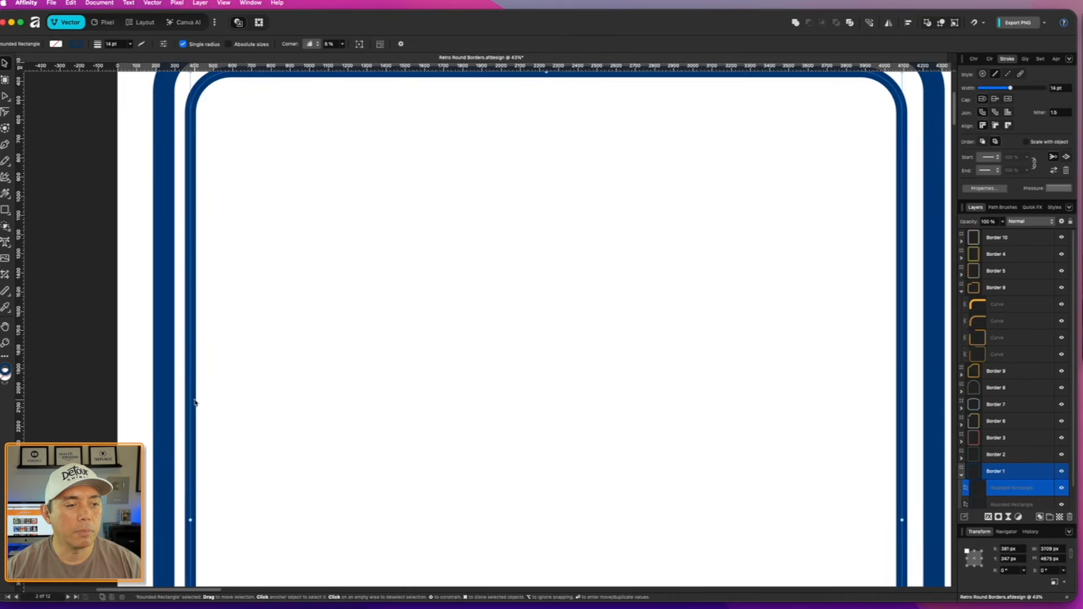
pyautogui.moveTo(190, 520); pyautogui.dragTo(189, 520)
pyautogui.scroll(-10, 651, 285)
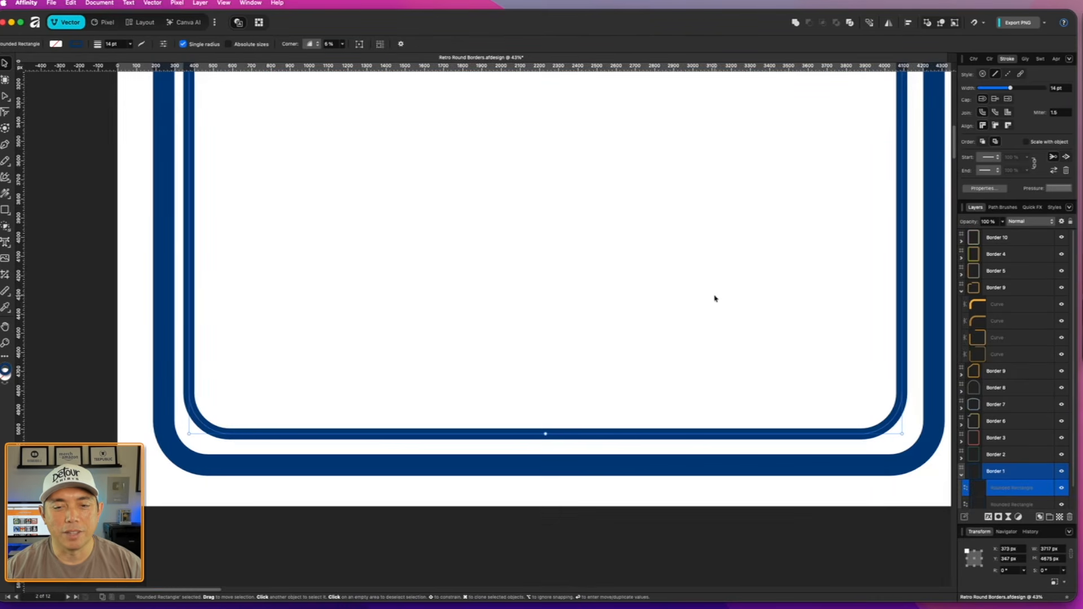
pyautogui.moveTo(905, 435); pyautogui.dragTo(911, 440)
pyautogui.scroll(-3, 687, 308)
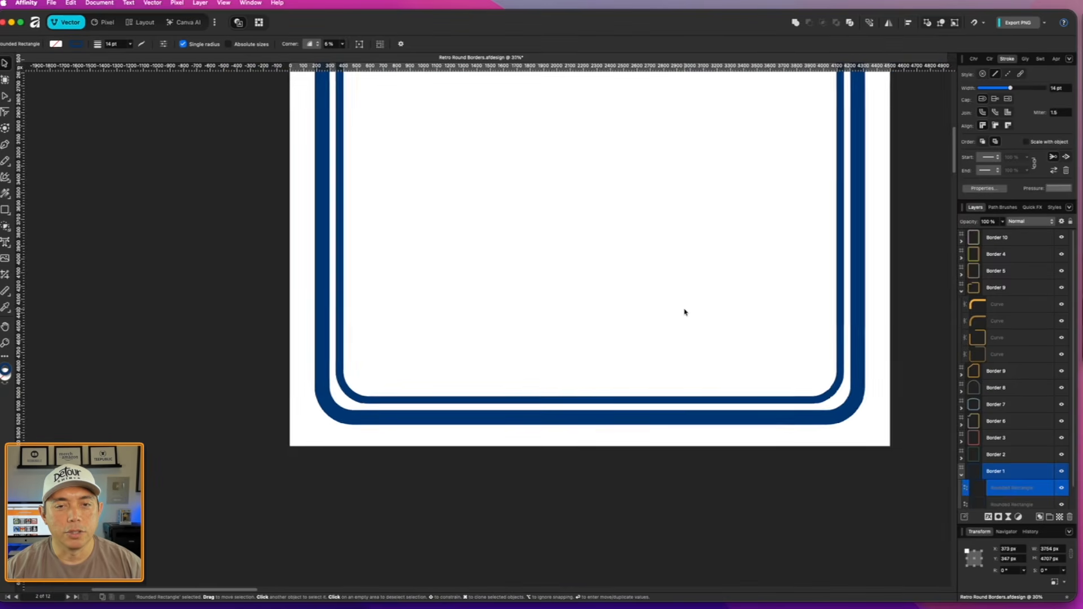
pyautogui.scroll(3, 685, 312)
pyautogui.scroll(5, 683, 314)
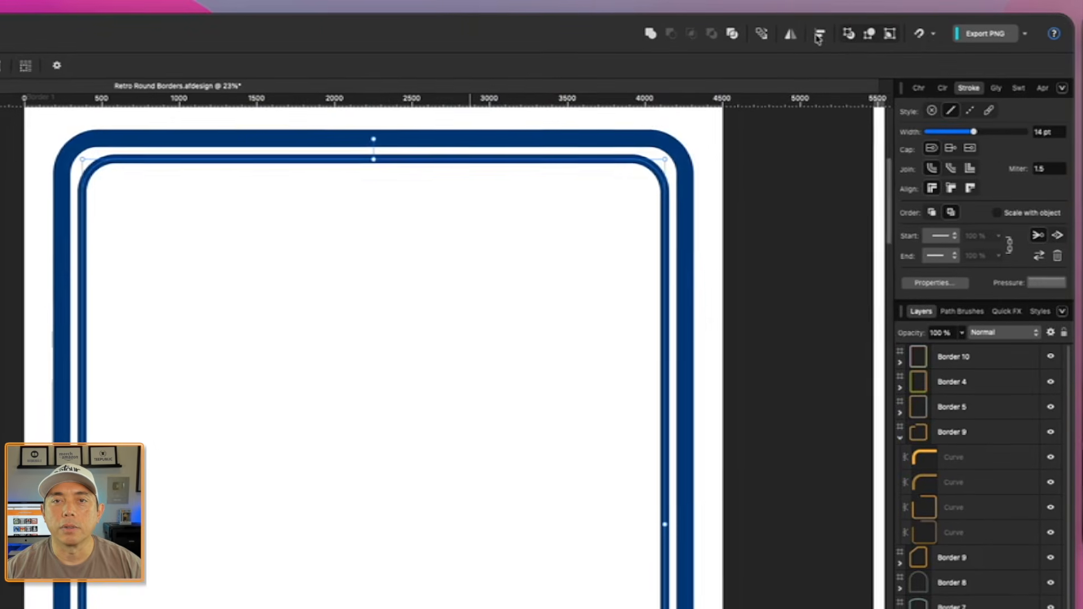
# - Centre the inner rounded rectangle horizontally and vertically on the artboard
pyautogui.click(818, 36)
pyautogui.click(977, 78)
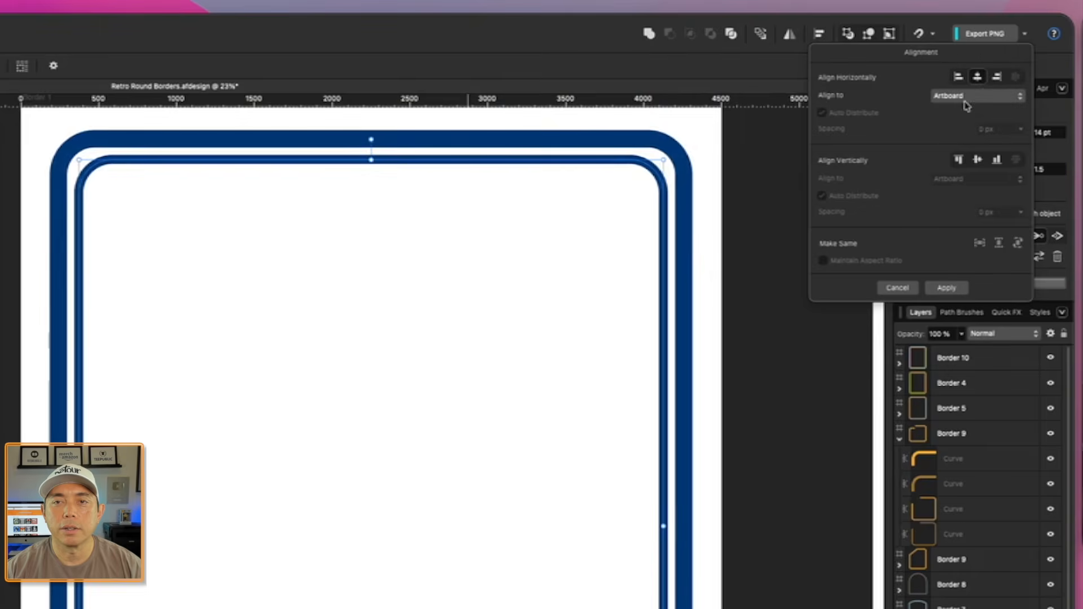
pyautogui.click(978, 160)
pyautogui.click(163, 220)
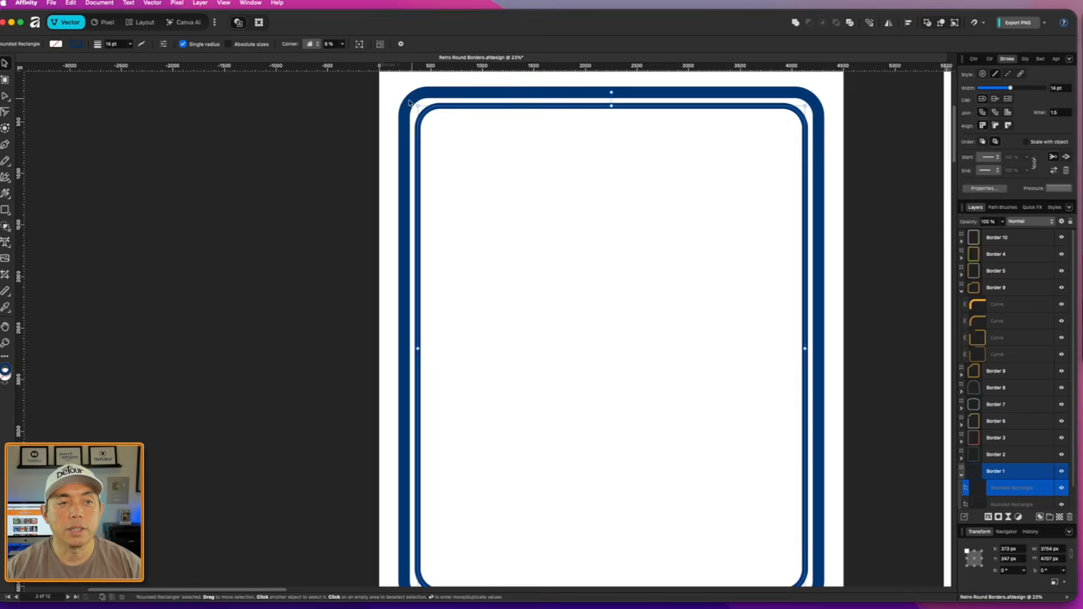
# - Reduce the inner rounded rectangle's corner radius to 3%
pyautogui.scroll(5, 415, 102)
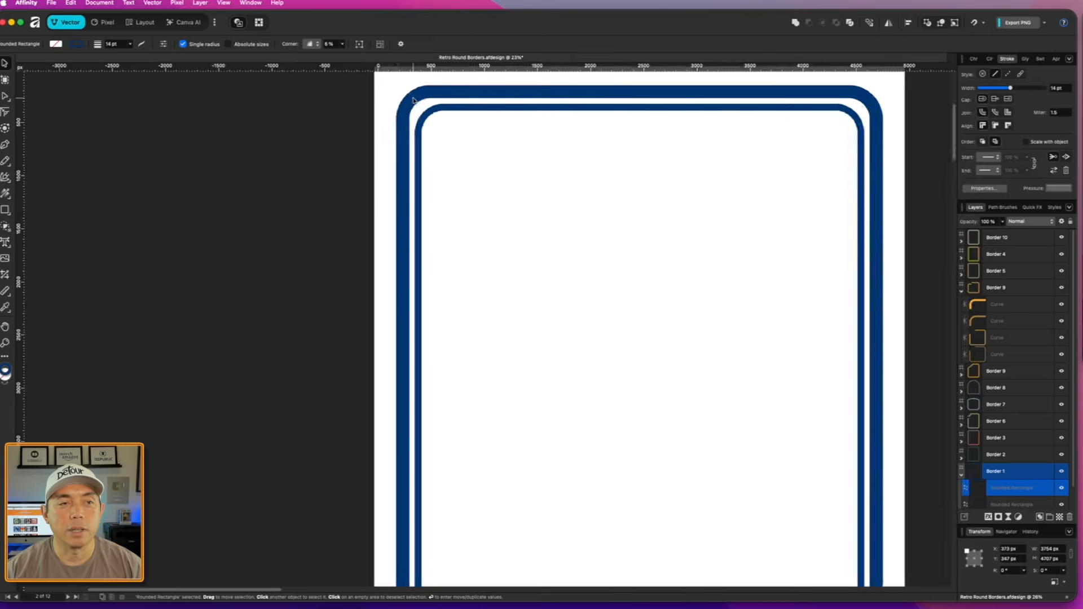
pyautogui.click(461, 110)
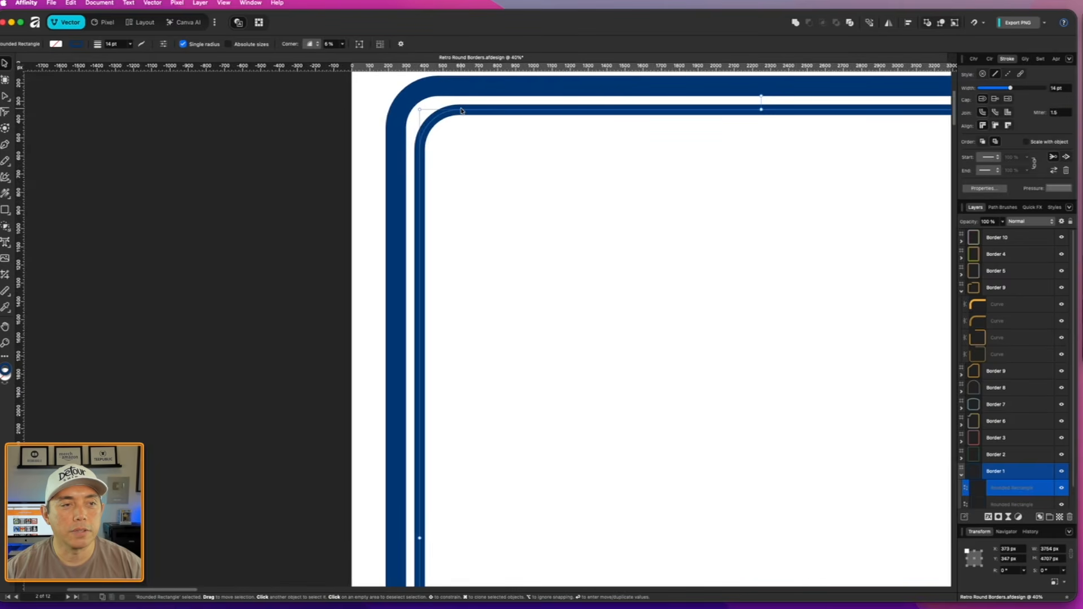
pyautogui.click(342, 45)
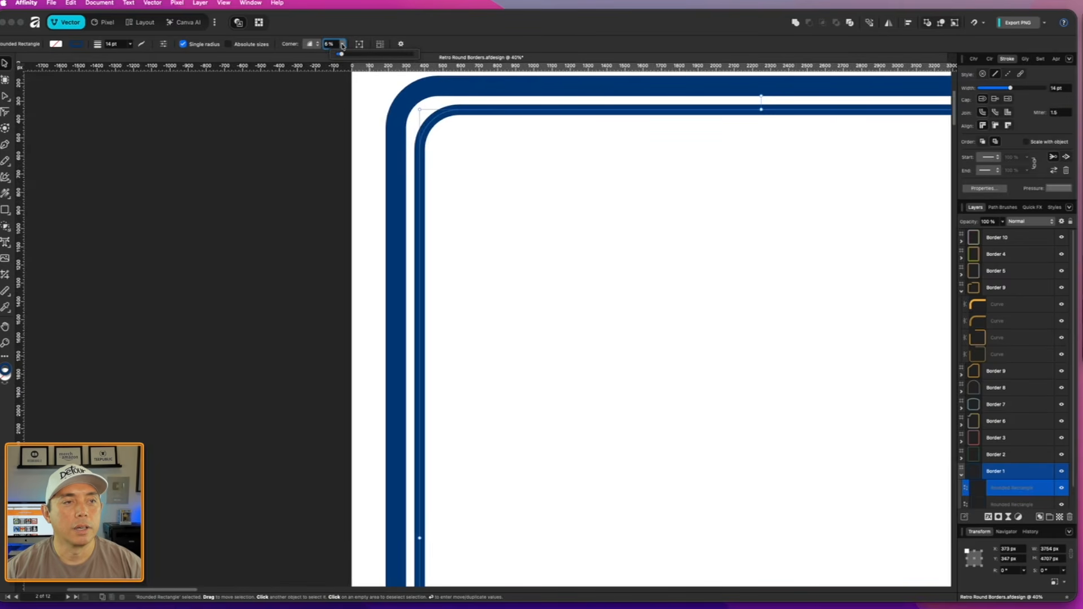
pyautogui.moveTo(342, 55); pyautogui.dragTo(340, 57)
pyautogui.click(558, 177)
pyautogui.scroll(-8, 486, 192)
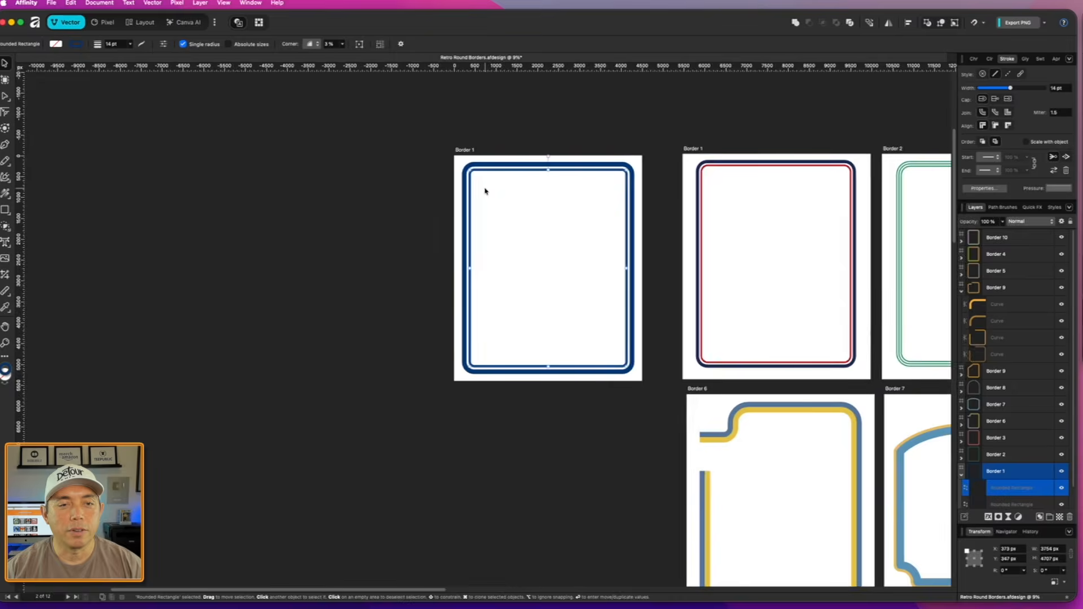
# - Change the inner rounded rectangle's stroke to red, CMYK 0, 100, 100, 0
pyautogui.scroll(3, 485, 192)
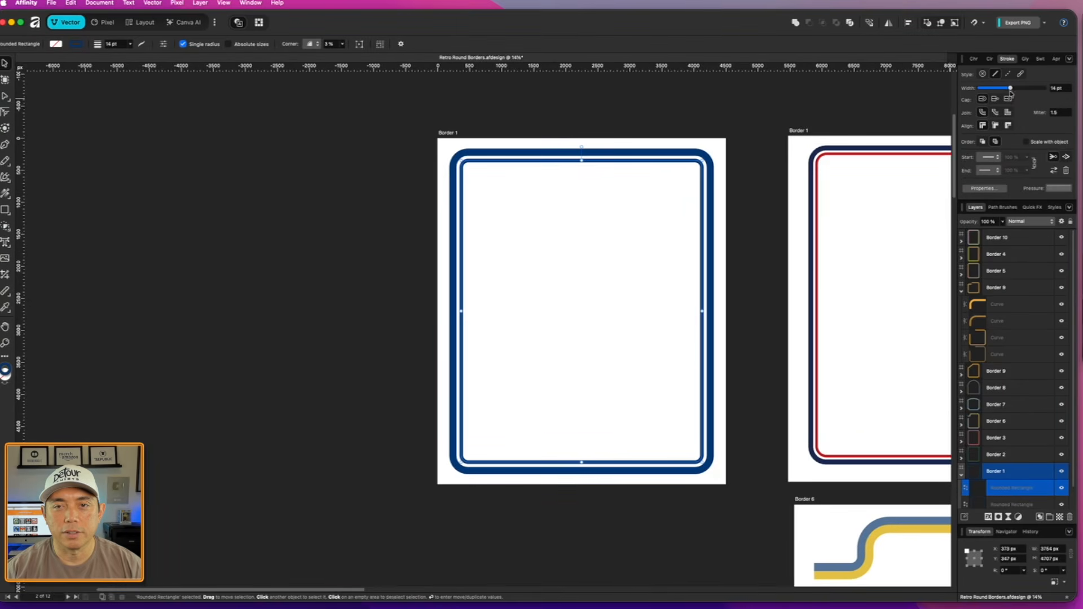
pyautogui.click(990, 59)
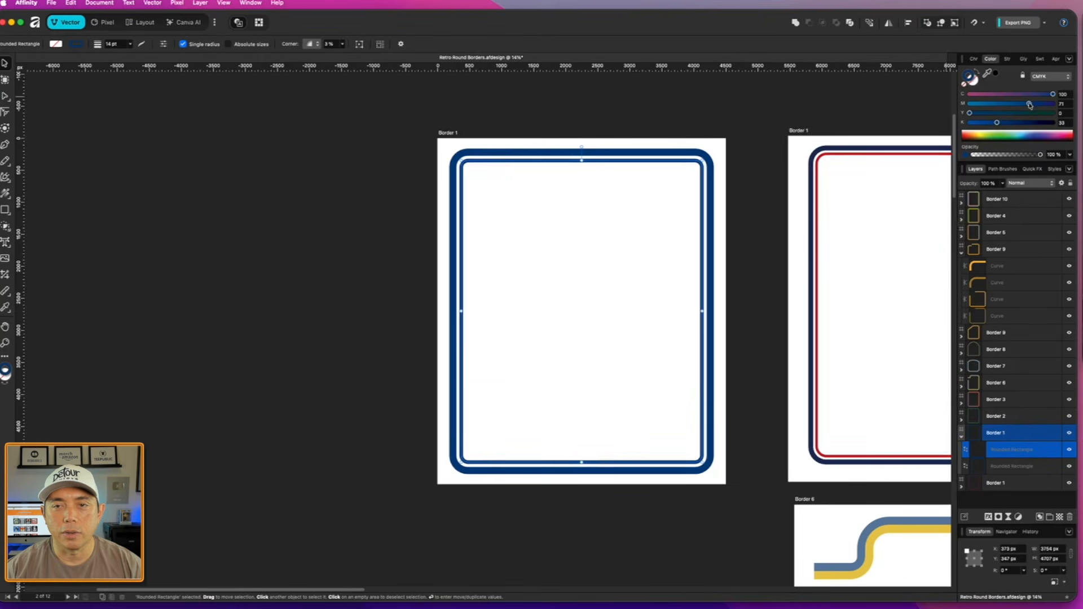
pyautogui.moveTo(1030, 105)
pyautogui.mouseDown()
pyautogui.moveTo(1054, 103)
pyautogui.moveTo(931, 97)
pyautogui.moveTo(1054, 113)
pyautogui.mouseUp()
pyautogui.moveTo(998, 122); pyautogui.dragTo(969, 123)
pyautogui.scroll(3, 649, 221)
pyautogui.scroll(-3, 595, 220)
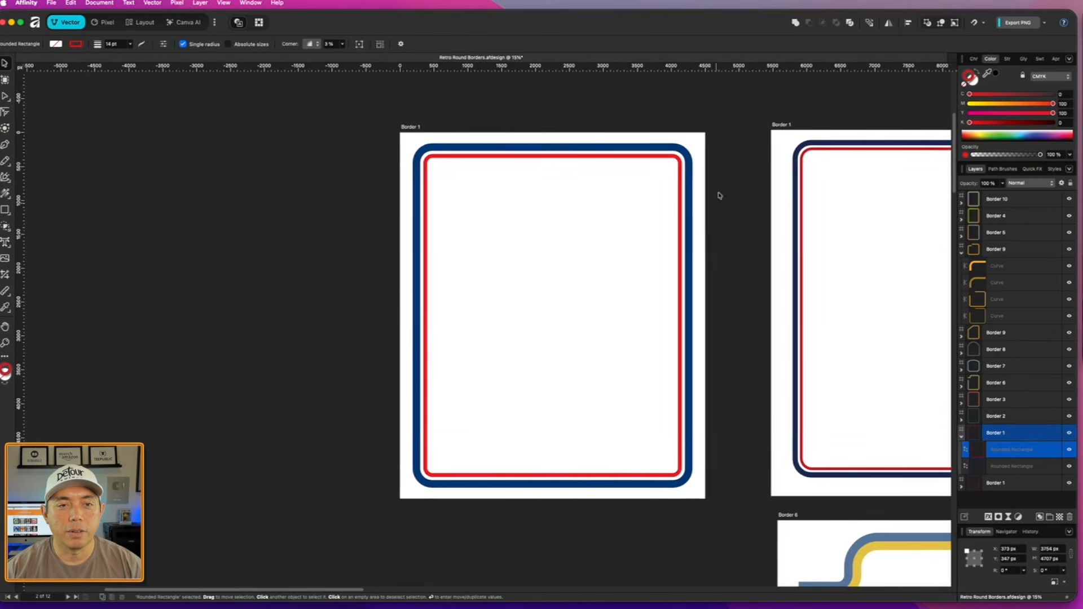
pyautogui.click(734, 170)
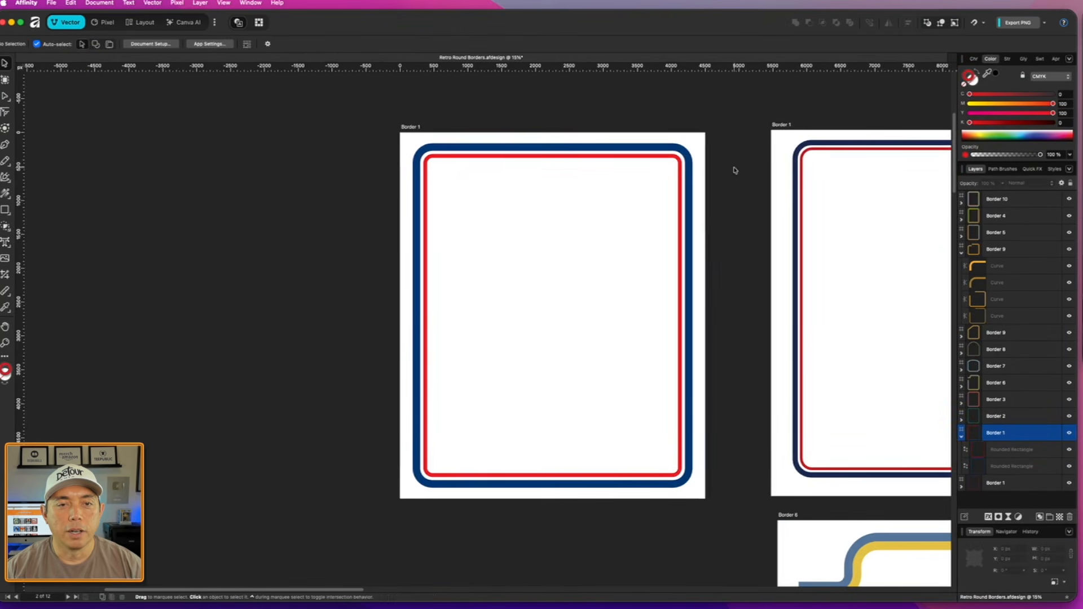
# - Set the red inner rectangle's stroke width to 27 pt, matching the blue outer outline
pyautogui.hscroll(15, 796, 160)
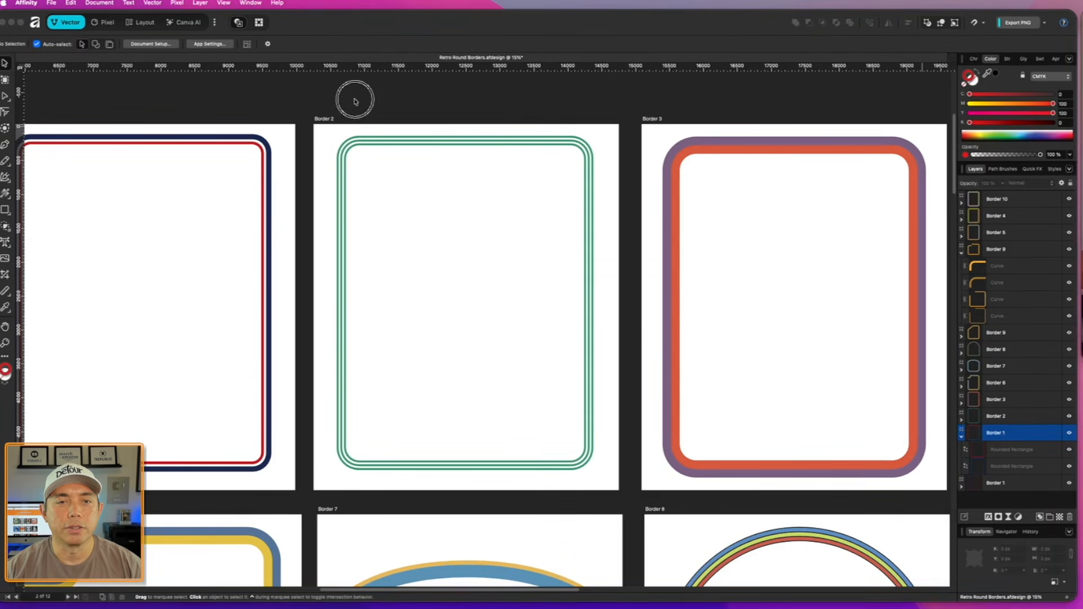
pyautogui.hscroll(-15, 551, 96)
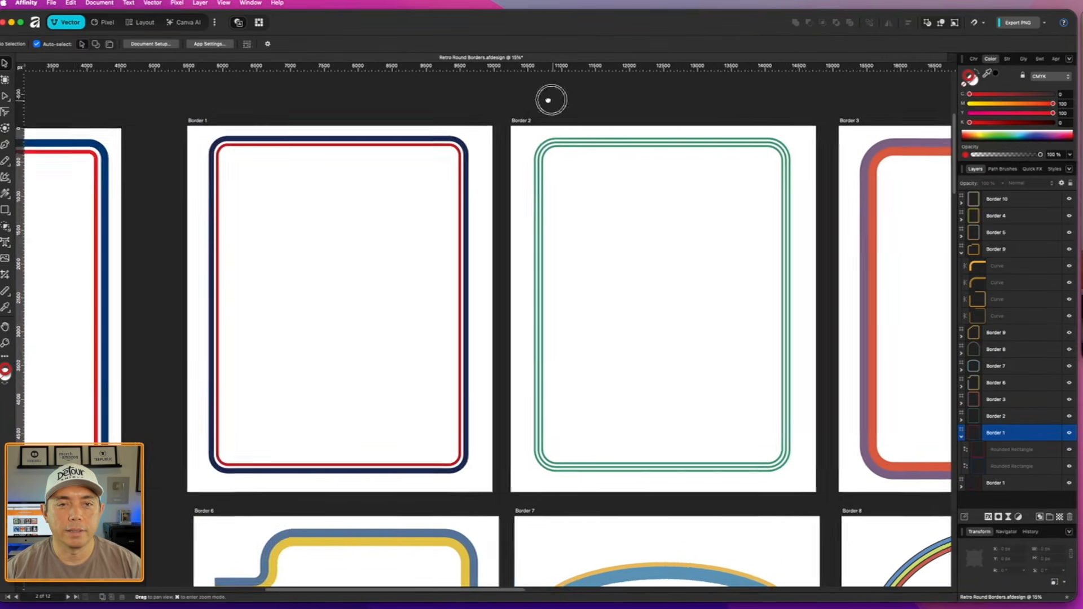
pyautogui.scroll(2, 410, 210)
pyautogui.scroll(2, 409, 209)
pyautogui.click(393, 193)
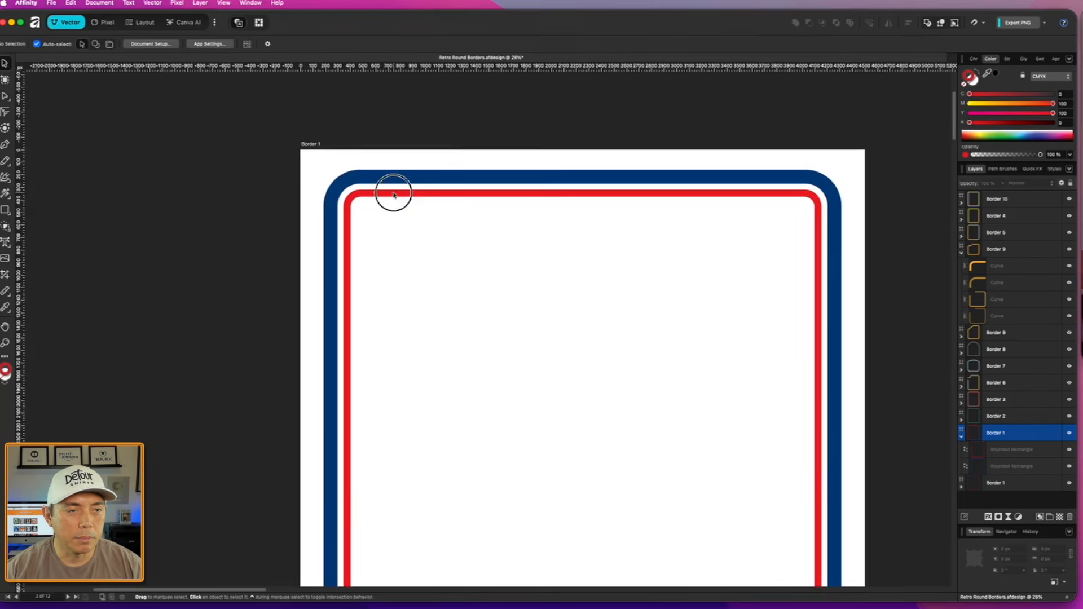
pyautogui.scroll(2, 785, 181)
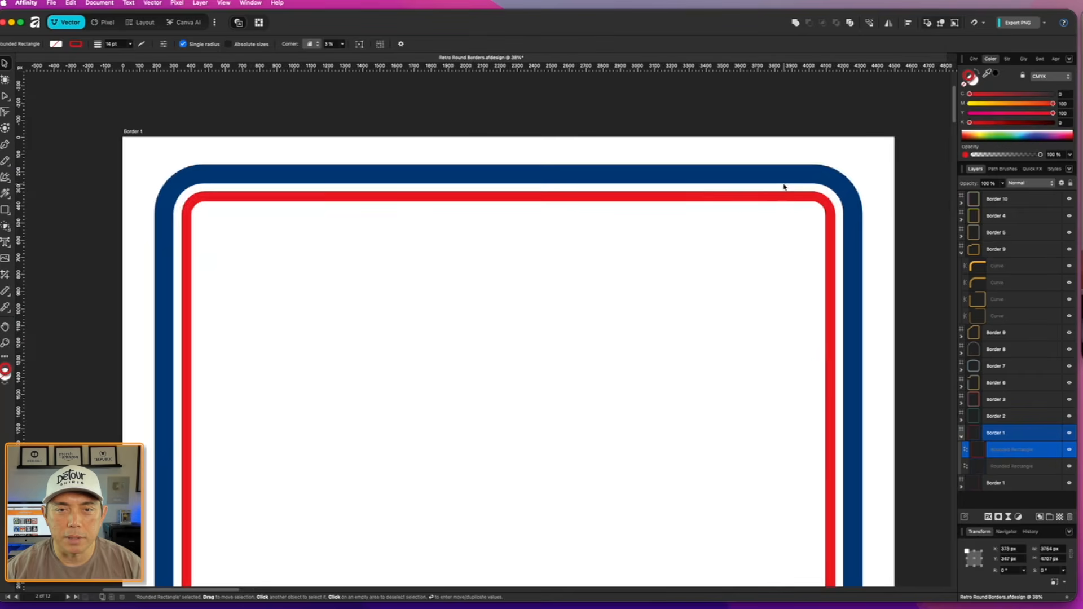
pyautogui.click(776, 174)
pyautogui.click(1009, 60)
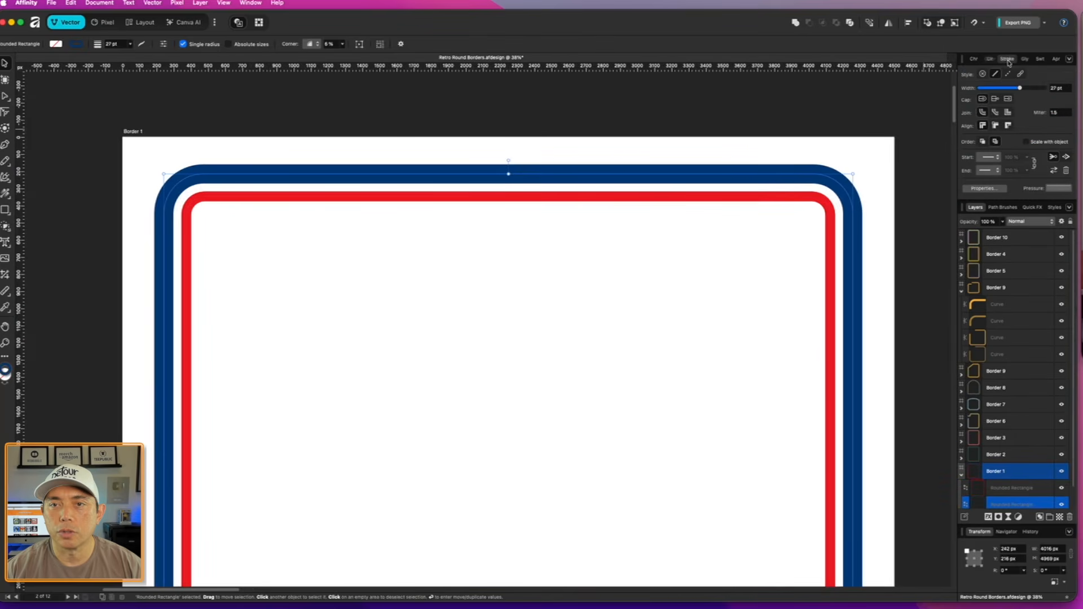
pyautogui.click(808, 195)
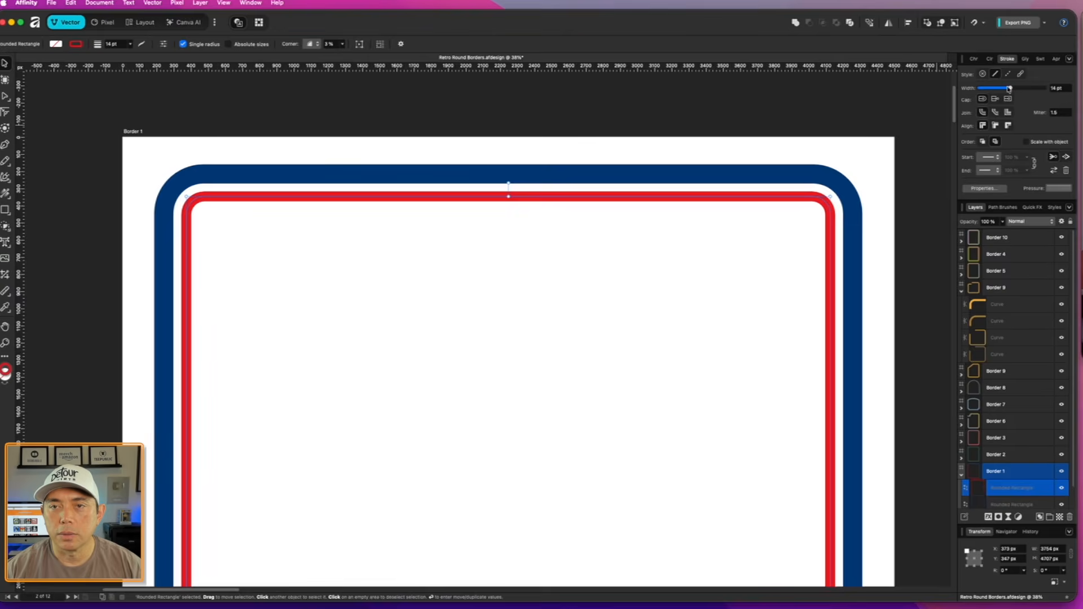
pyautogui.moveTo(1009, 88); pyautogui.dragTo(1020, 89)
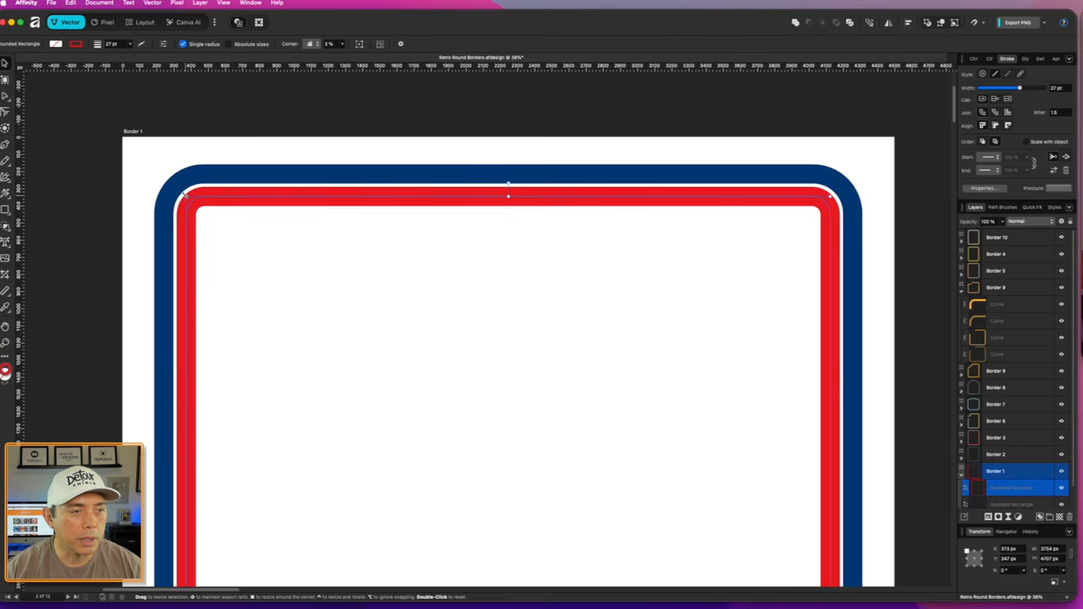
# - Enlarge the red rectangle to about 3794 × 4744 px so its stroke meets the inner edge of the blue outline
pyautogui.scroll(-2, 505, 321)
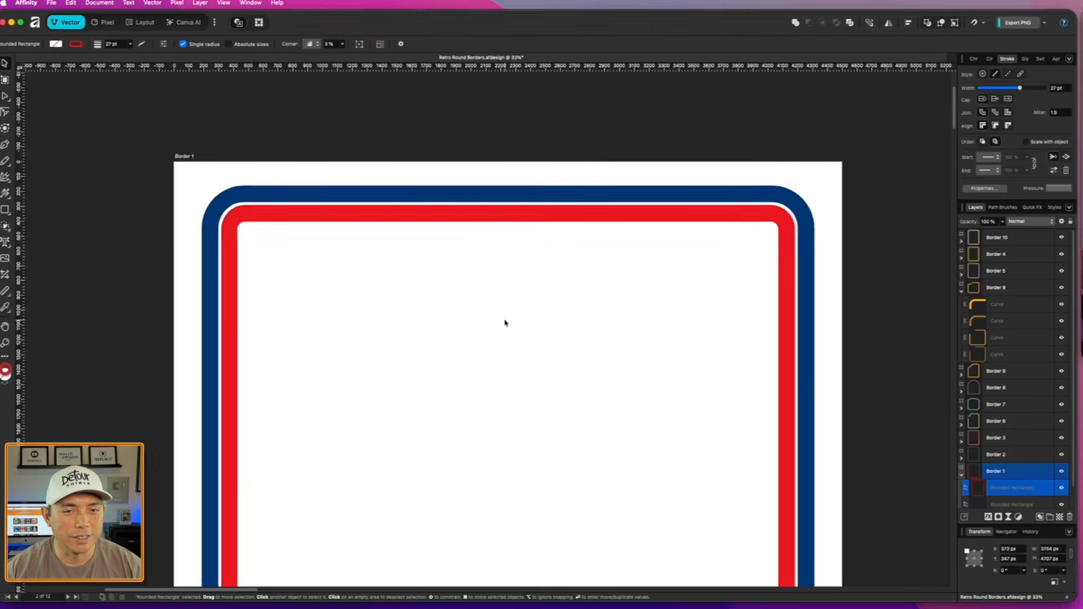
pyautogui.scroll(2, 441, 307)
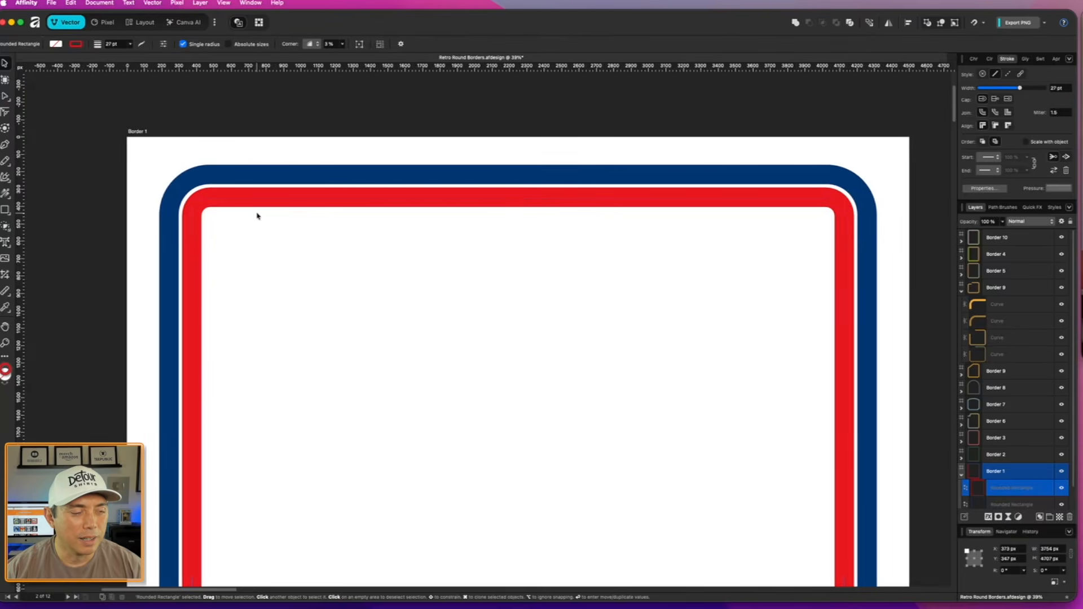
pyautogui.scroll(3, 220, 221)
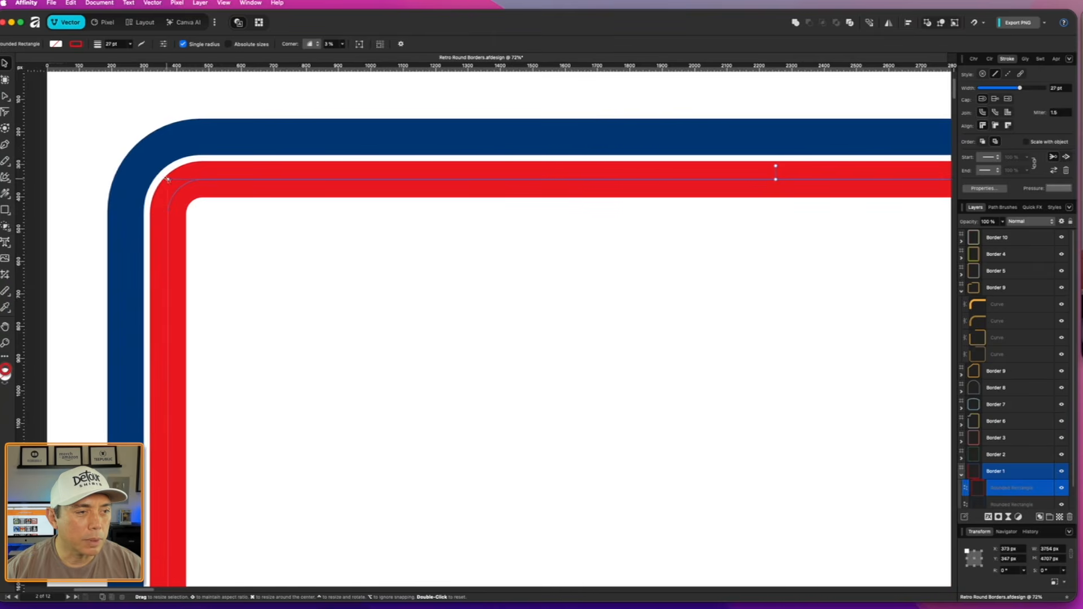
pyautogui.moveTo(167, 176); pyautogui.dragTo(160, 172)
pyautogui.scroll(-5, 285, 305)
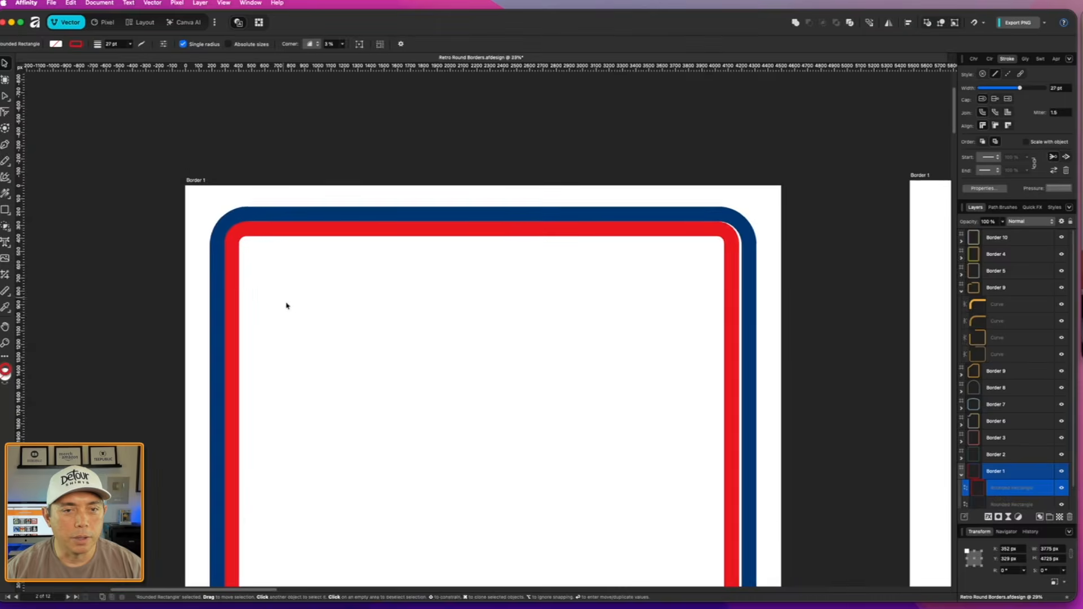
pyautogui.scroll(-6, 356, 317)
pyautogui.scroll(-2, 355, 320)
pyautogui.scroll(4, 822, 363)
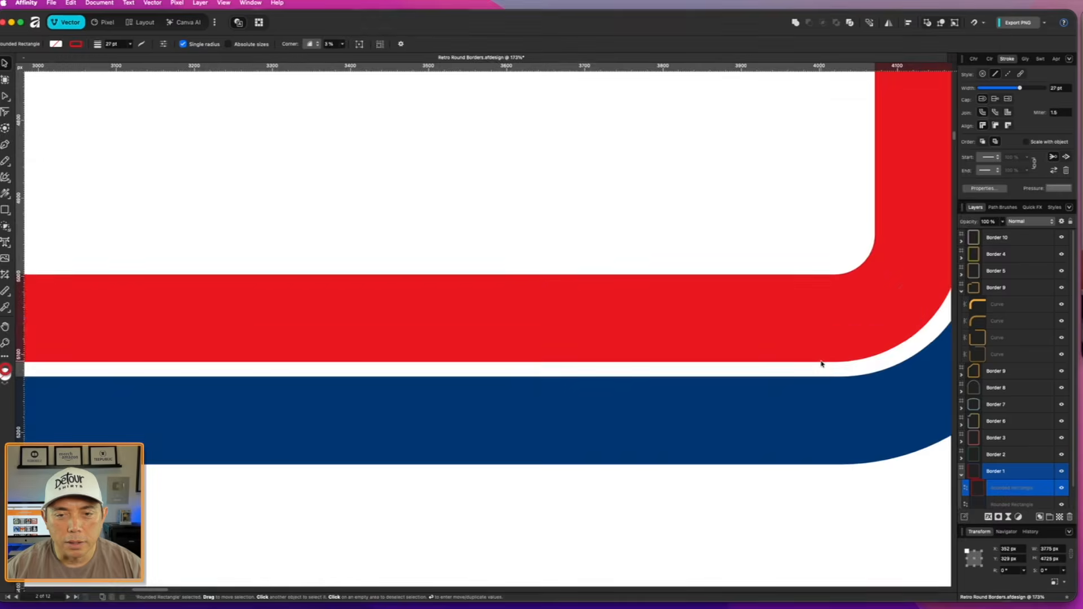
pyautogui.moveTo(866, 345); pyautogui.dragTo(874, 353)
pyautogui.scroll(-4, 663, 382)
pyautogui.scroll(10, 507, 389)
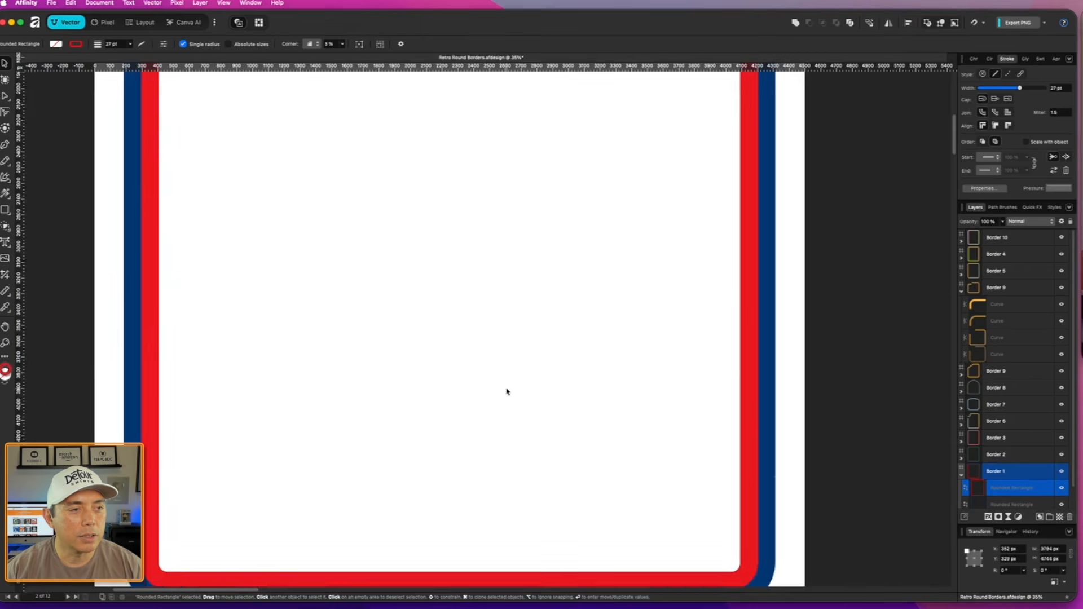
pyautogui.scroll(3, 428, 349)
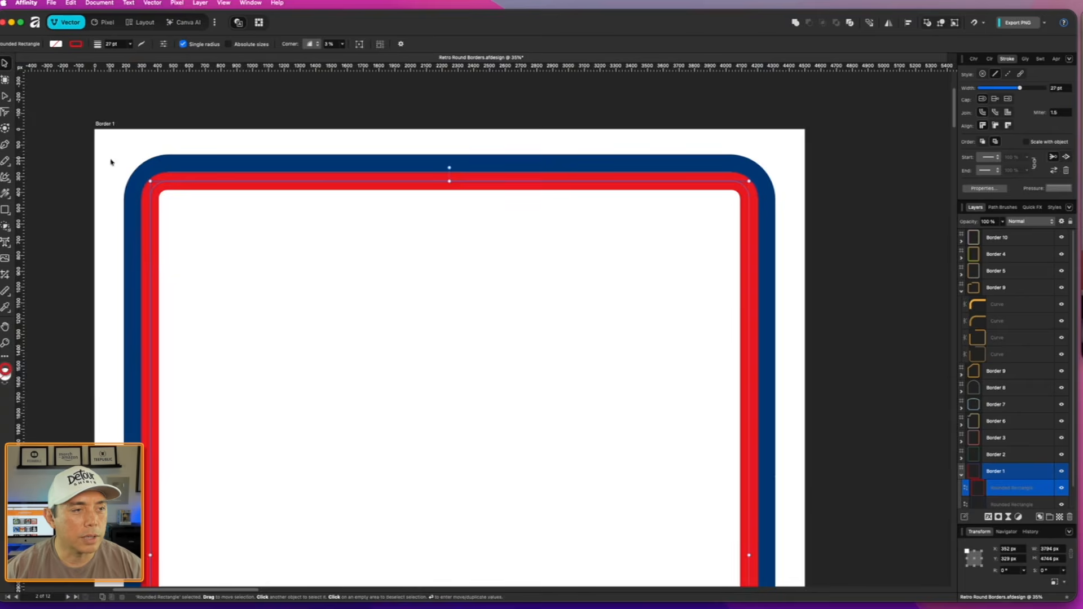
# - Try adjusting the red rectangle's corner radius to fit the curve of the blue outline
pyautogui.scroll(3, 113, 164)
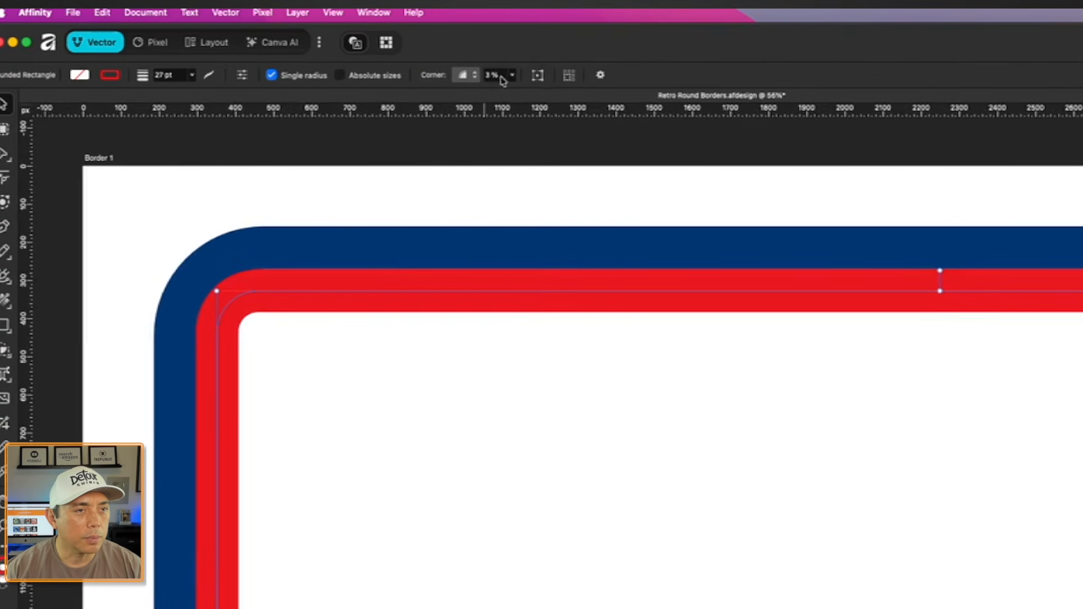
pyautogui.click(513, 76)
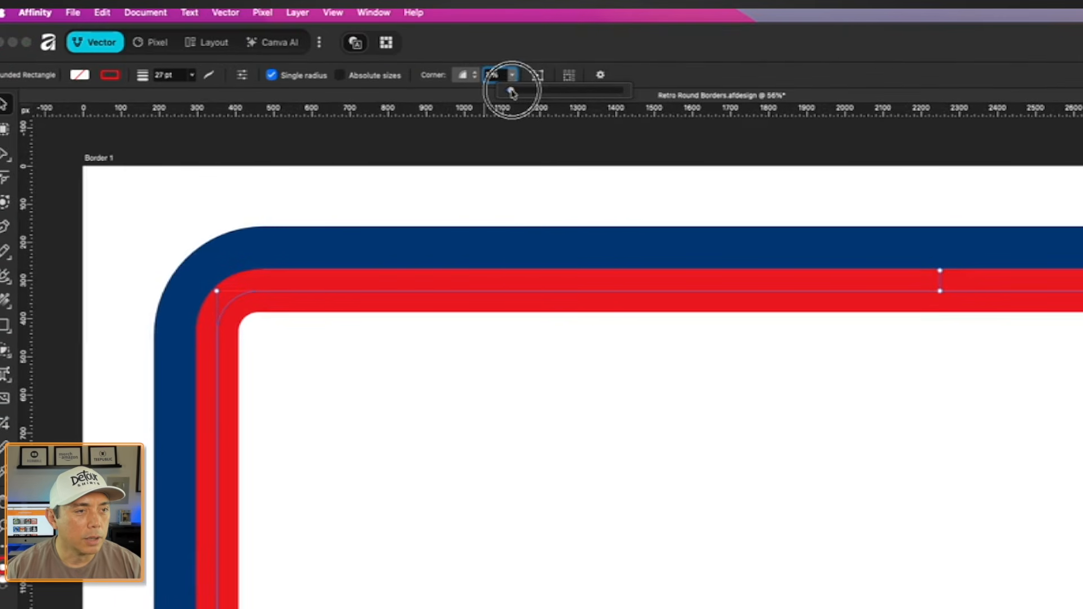
pyautogui.moveTo(511, 92); pyautogui.dragTo(512, 92)
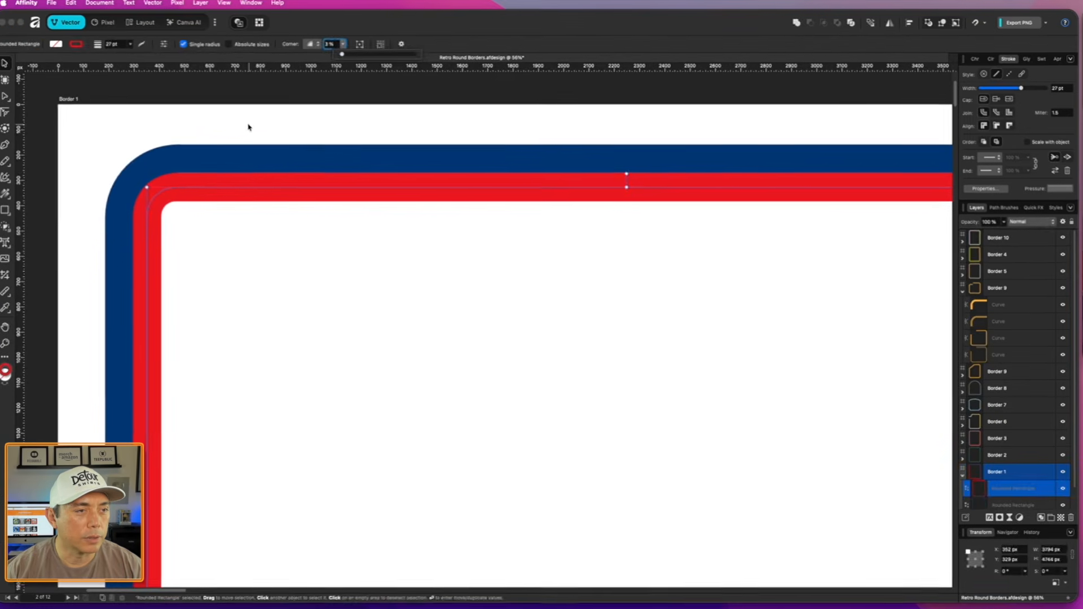
pyautogui.click(261, 357)
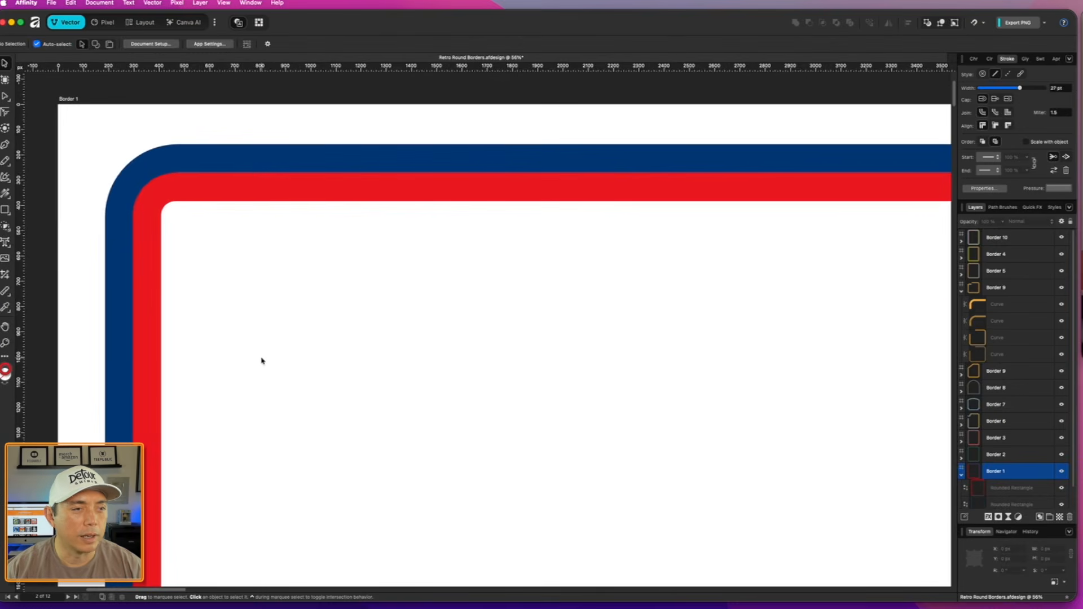
# - Examine the triple-line green border on the Border 2 artboard
pyautogui.scroll(-3, 261, 358)
pyautogui.scroll(-5, 262, 361)
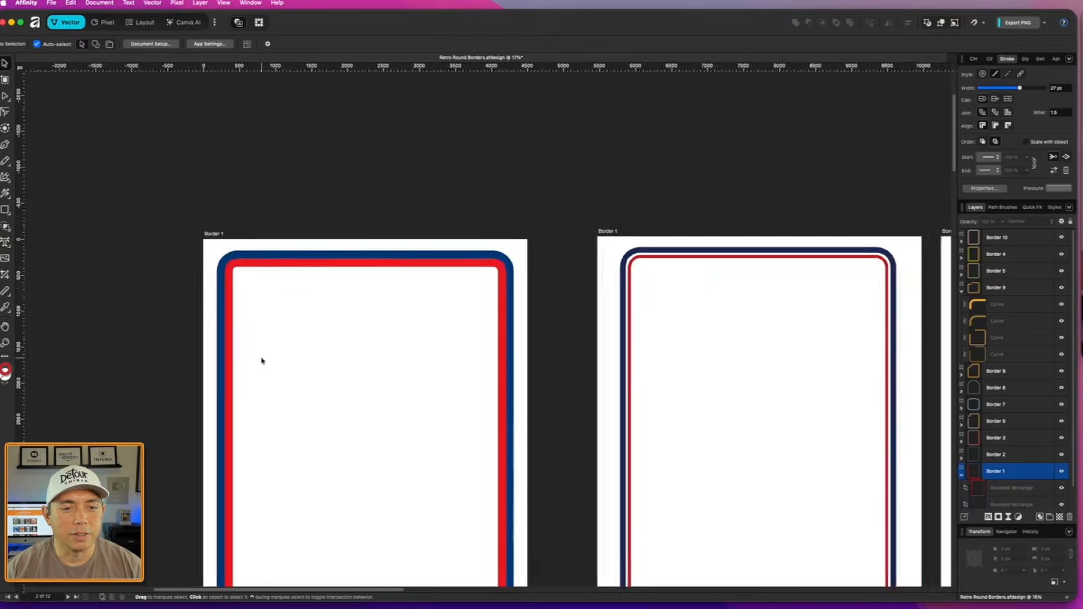
pyautogui.hscroll(2, 551, 221)
pyautogui.scroll(2, 550, 222)
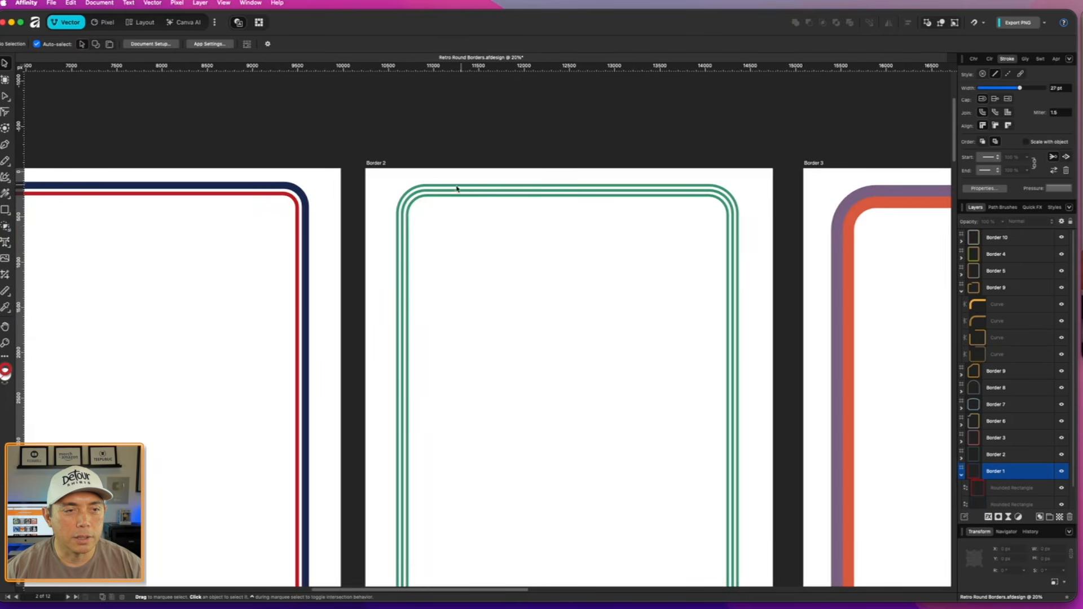
pyautogui.scroll(2, 469, 206)
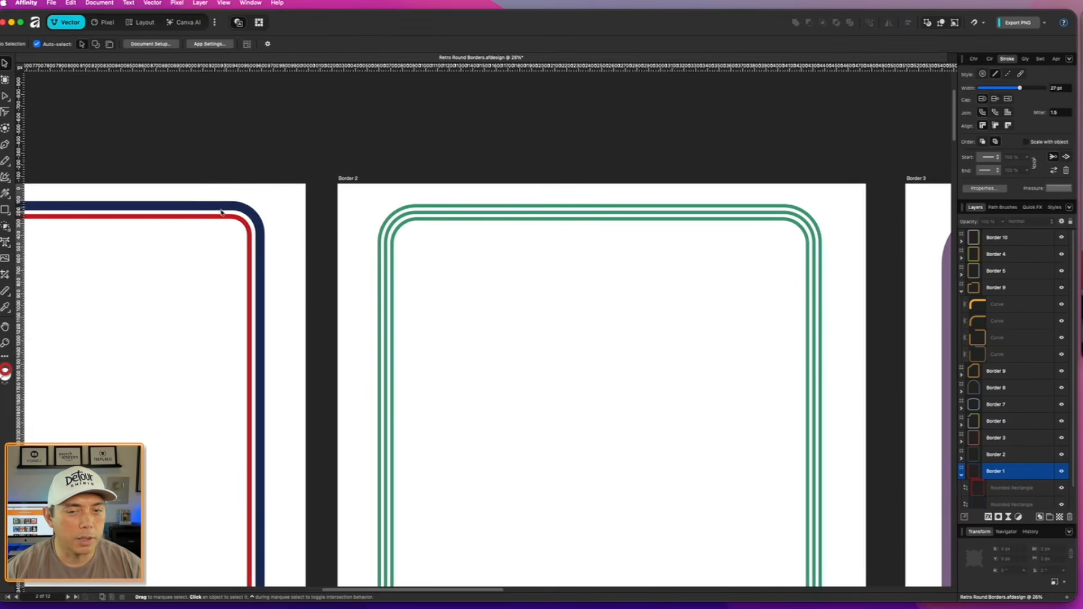
# - Examine the touching multicoloured outlines on the Border 3, Border 4 and Border 5 artboards
pyautogui.scroll(-5, 491, 252)
pyautogui.hscroll(3, 574, 211)
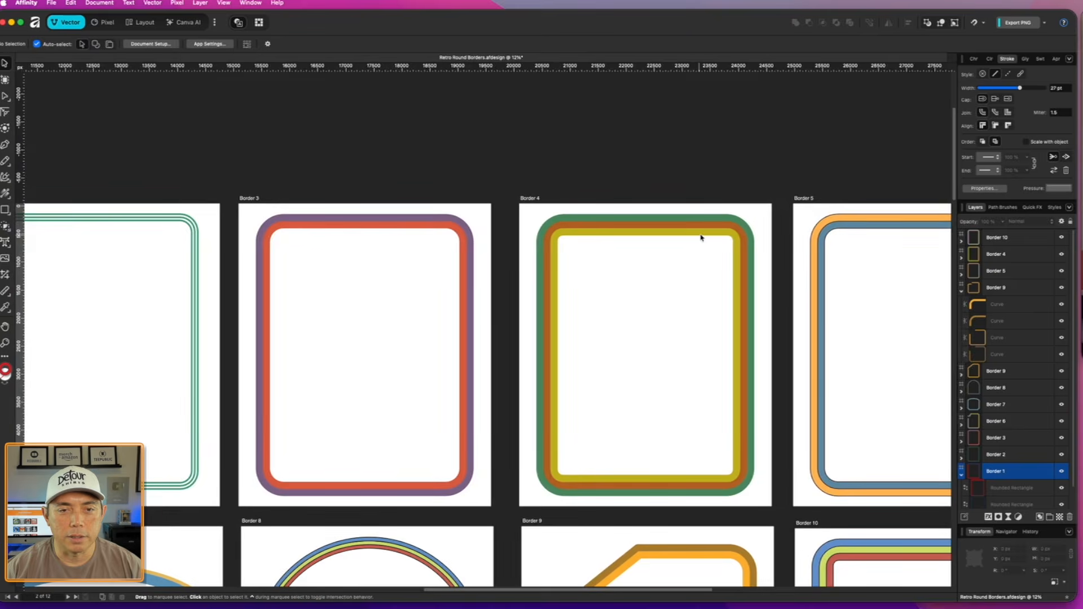
pyautogui.scroll(2, 702, 238)
pyautogui.scroll(-3, 719, 242)
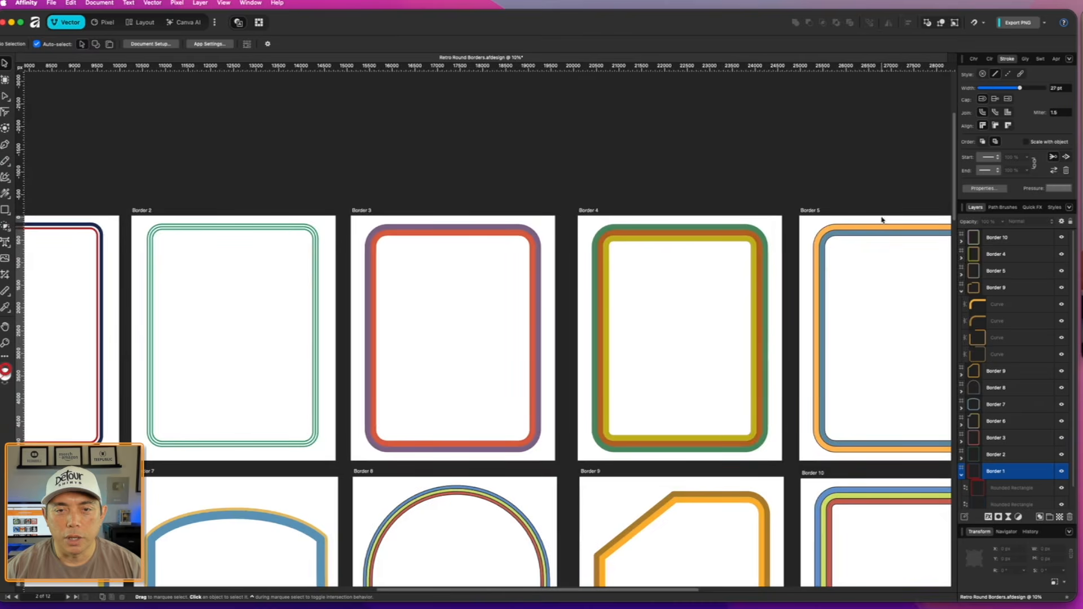
pyautogui.scroll(2, 863, 231)
pyautogui.scroll(-3, 792, 233)
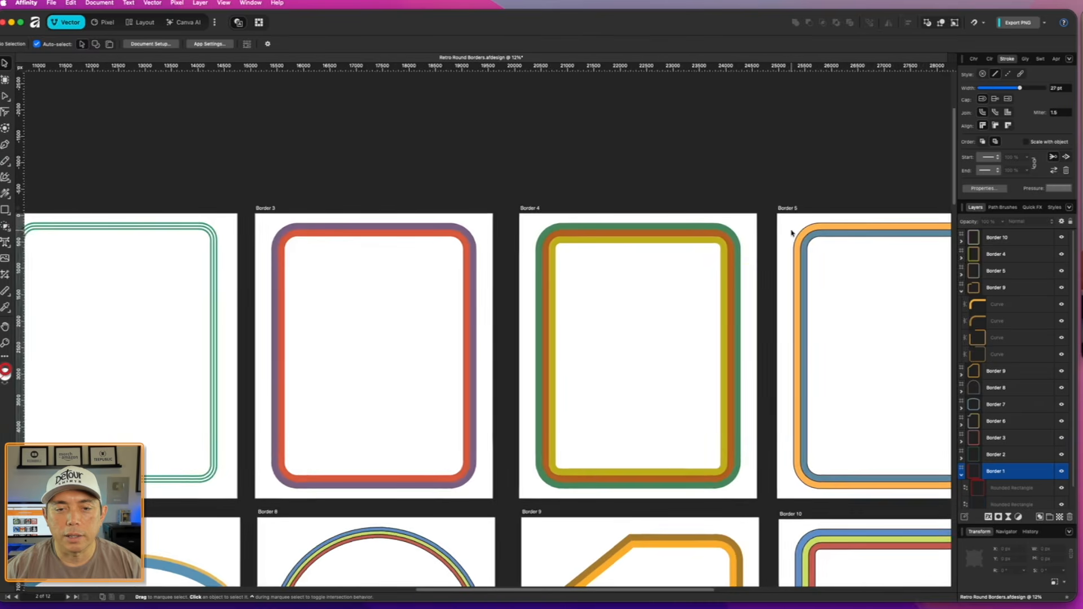
# - Expand the stroke of the dark blue outer rectangle on the Border 1 artboard with the touching red and blue outlines
pyautogui.moveTo(189, 267); pyautogui.dragTo(682, 276)
pyautogui.scroll(6, 456, 232)
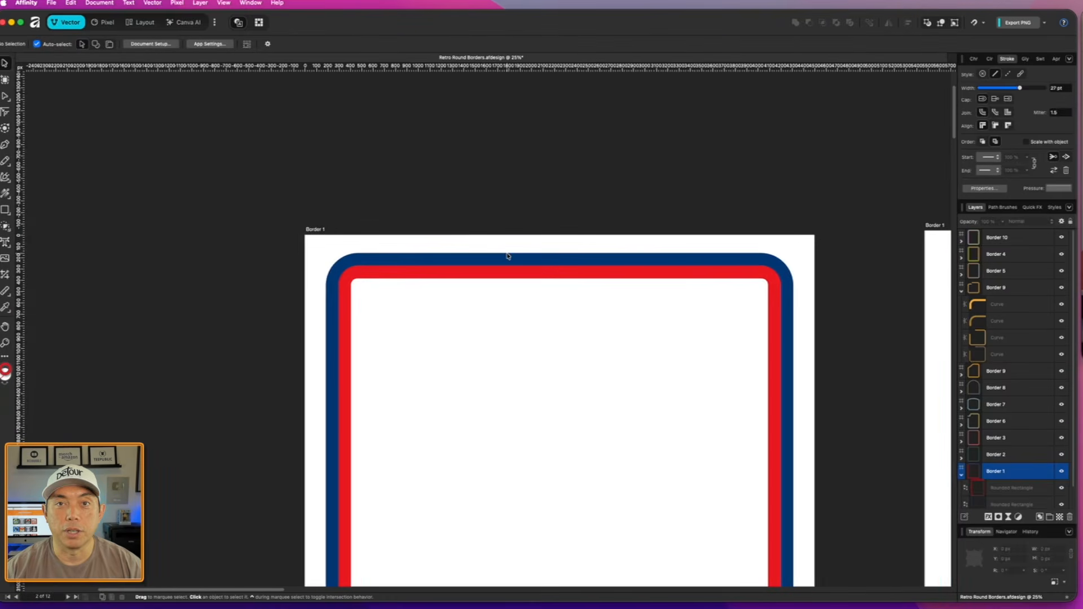
pyautogui.scroll(1, 508, 257)
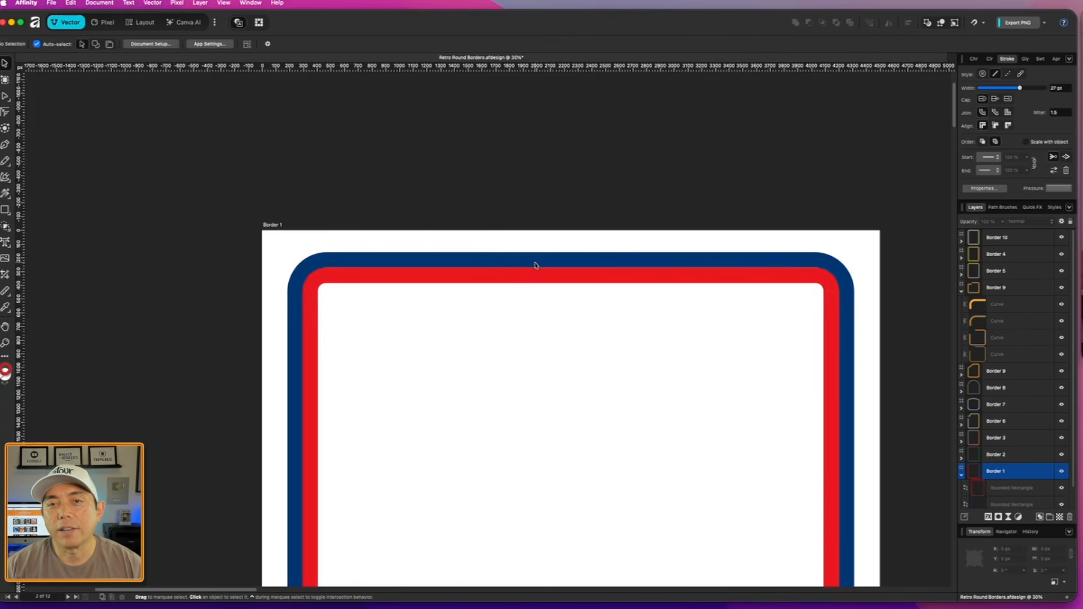
pyautogui.click(557, 260)
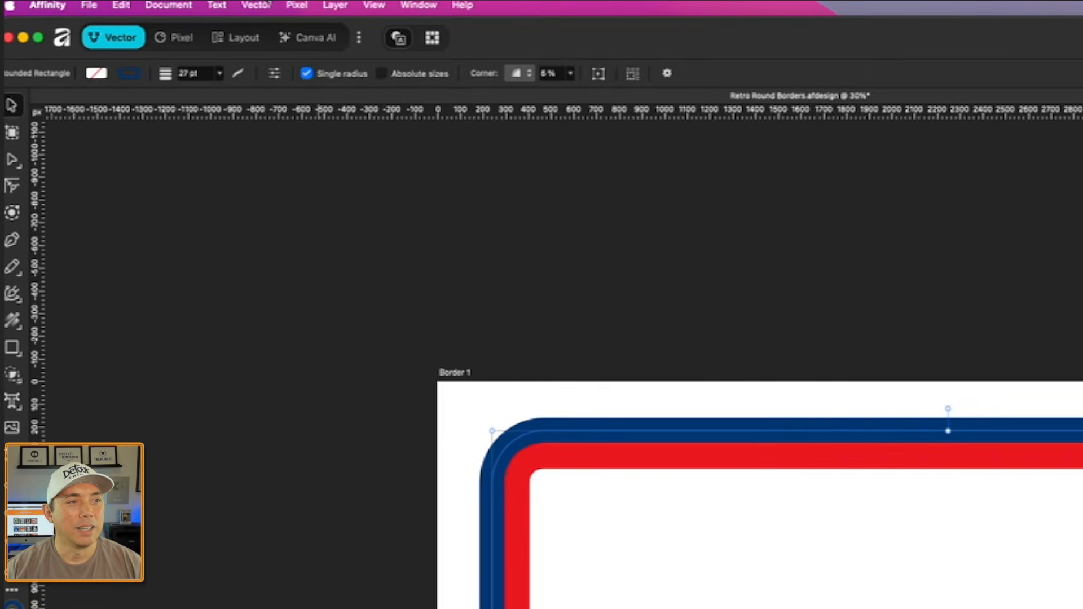
pyautogui.click(255, 6)
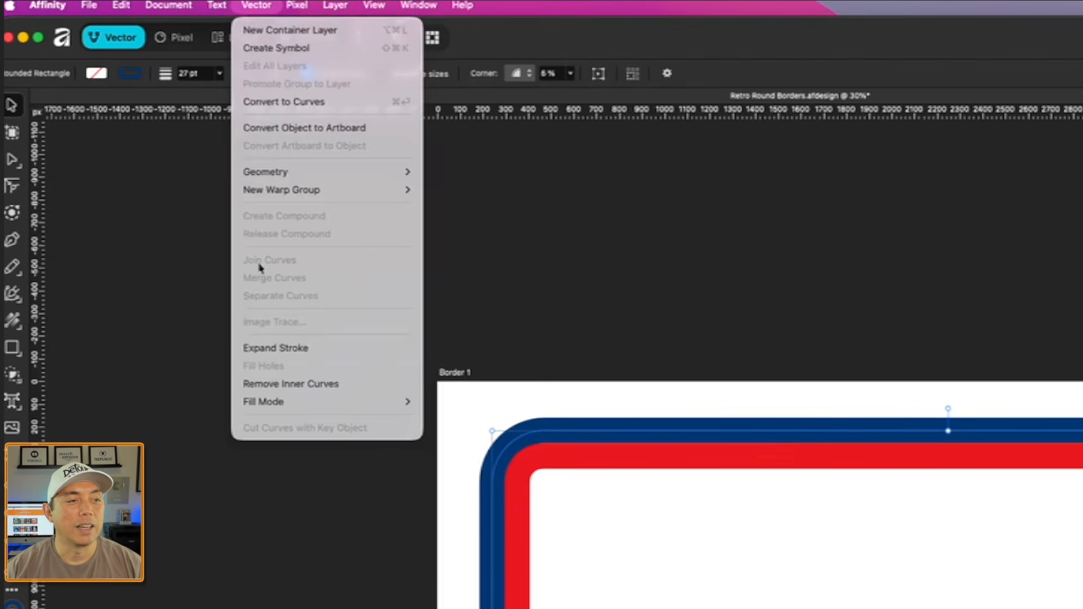
pyautogui.click(270, 348)
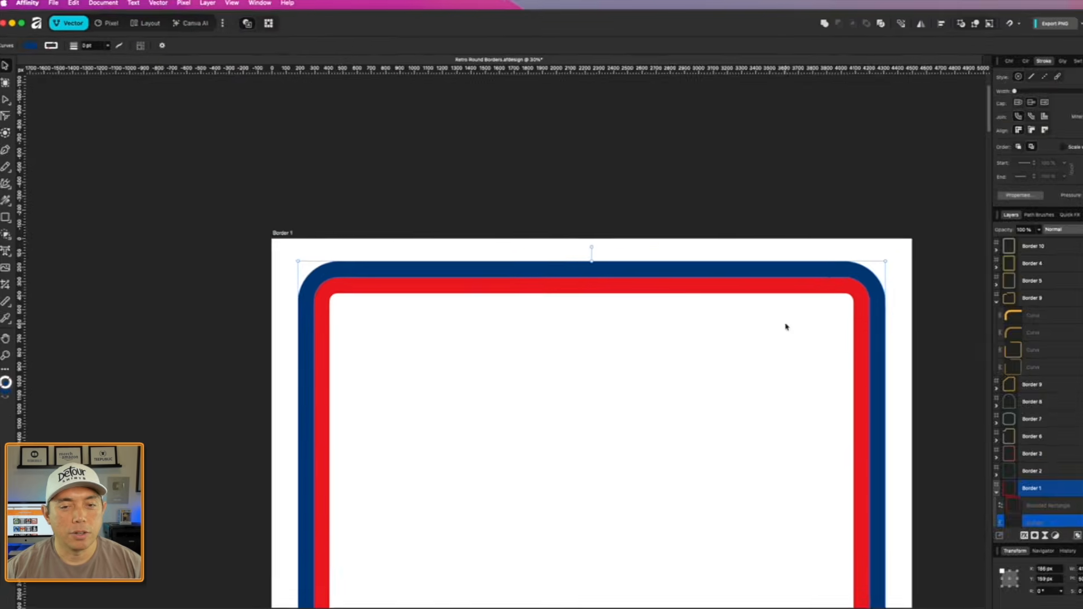
# - Give the expanded blue border a black stroke and raise its K value to 100
pyautogui.scroll(3, 817, 284)
pyautogui.scroll(3, 818, 284)
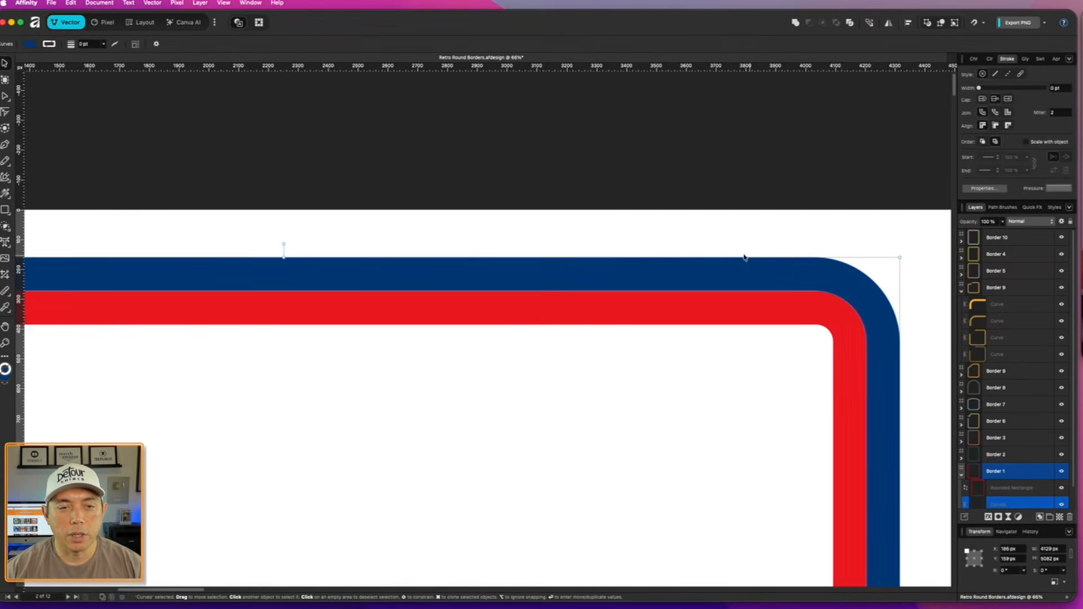
pyautogui.scroll(-1, 663, 294)
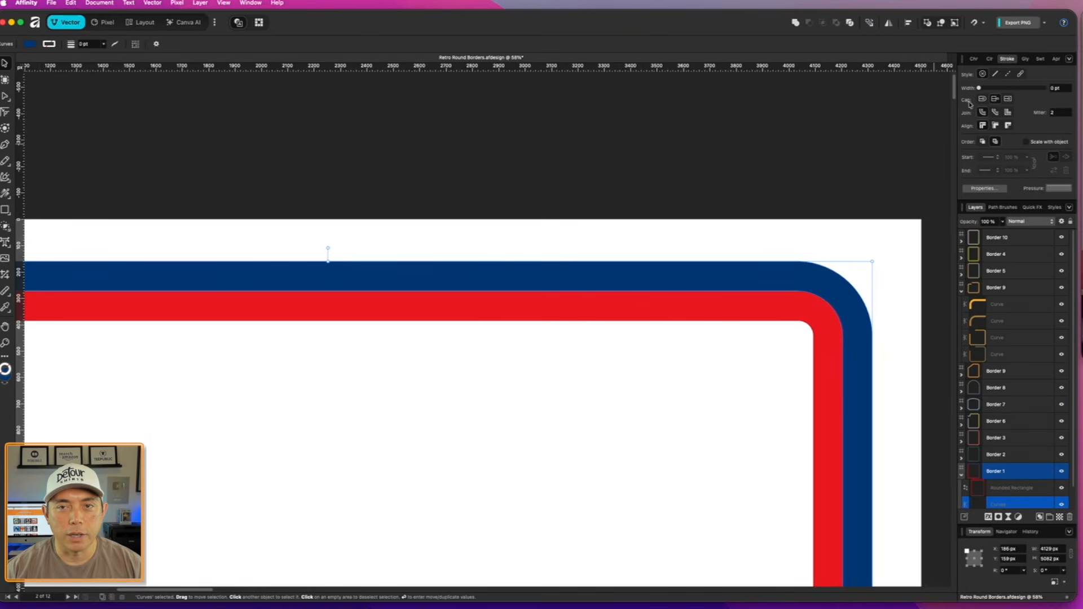
pyautogui.click(989, 59)
pyautogui.click(976, 85)
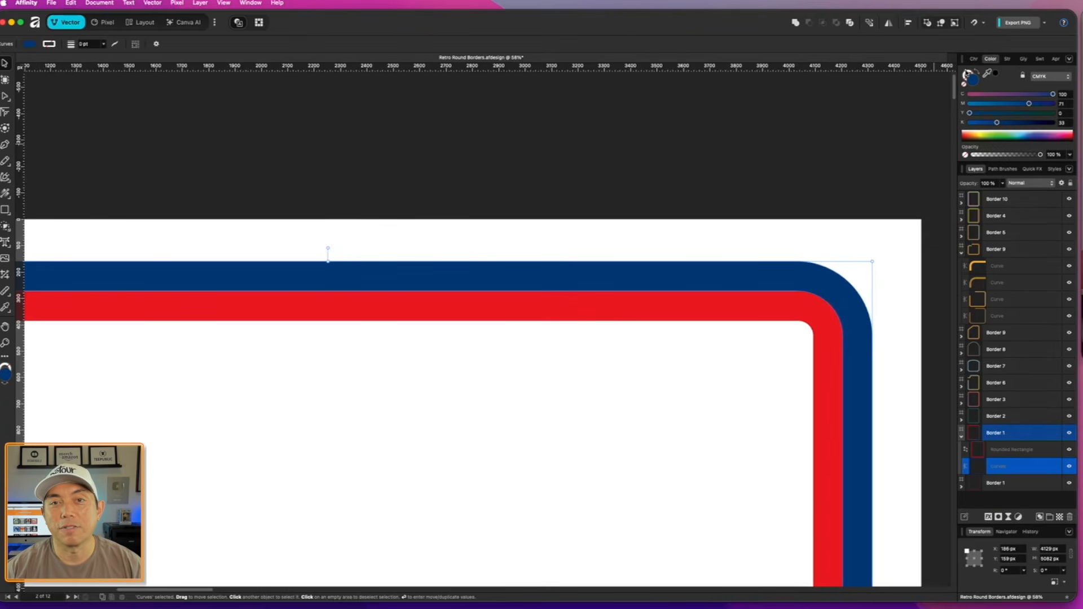
pyautogui.click(968, 75)
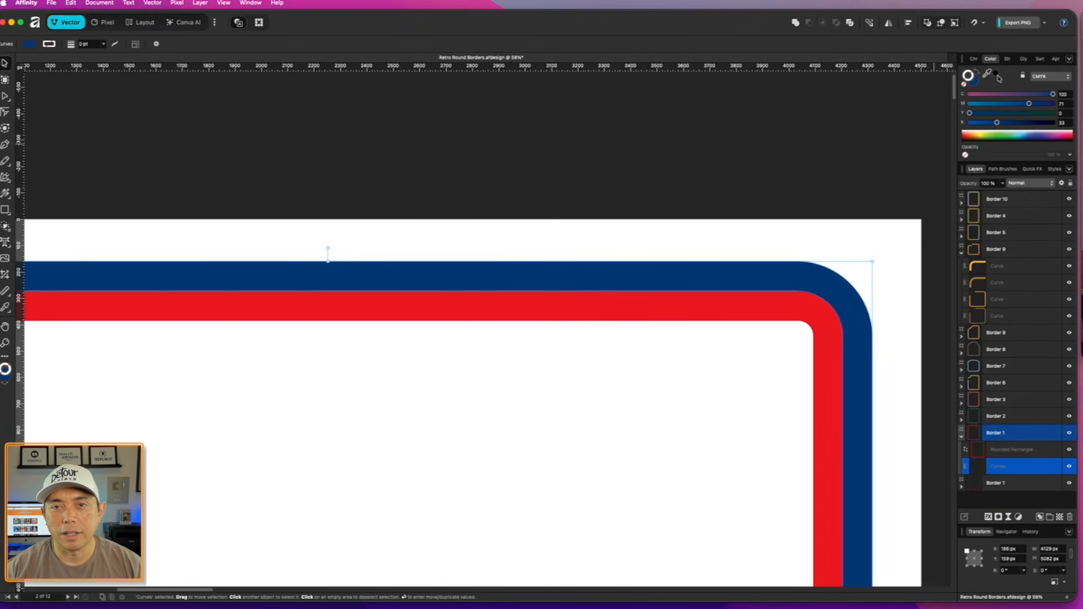
pyautogui.click(997, 73)
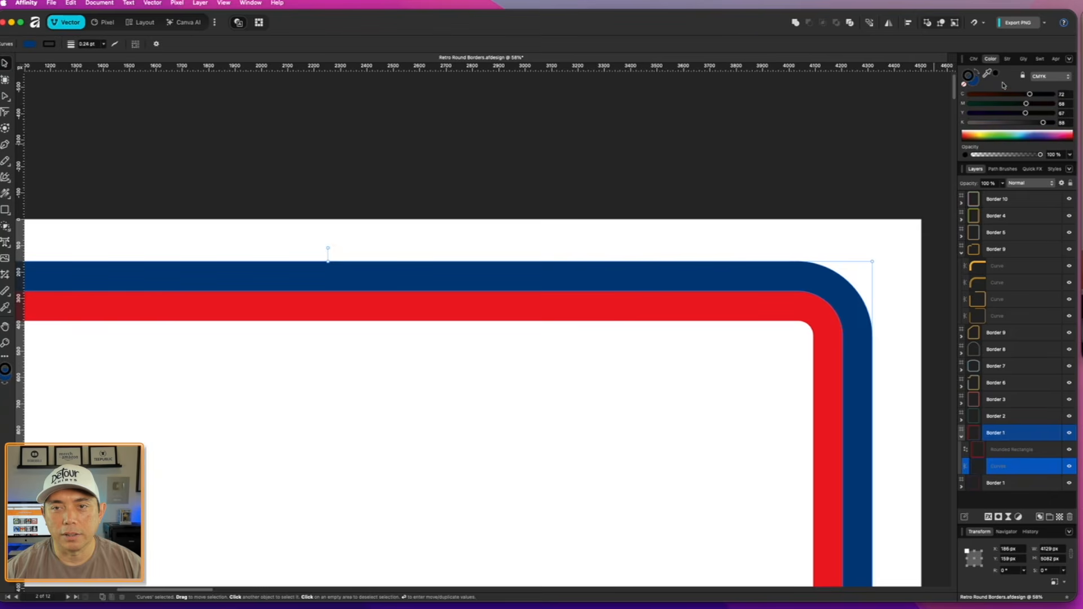
pyautogui.moveTo(1050, 125); pyautogui.dragTo(1055, 123)
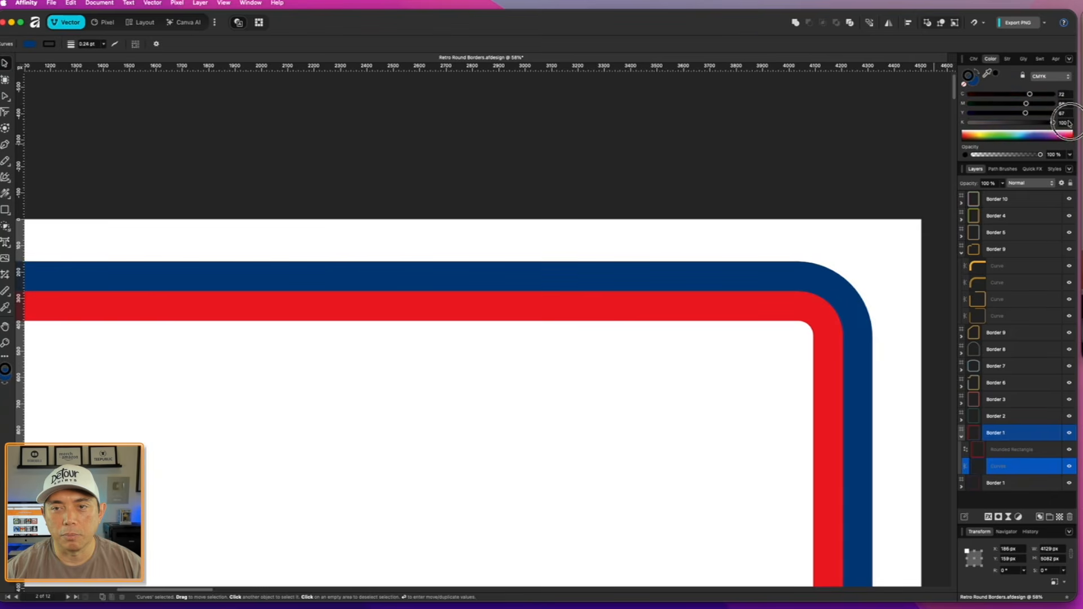
# - Set the blue border's black stroke width to 2.5 pt
pyautogui.click(1008, 59)
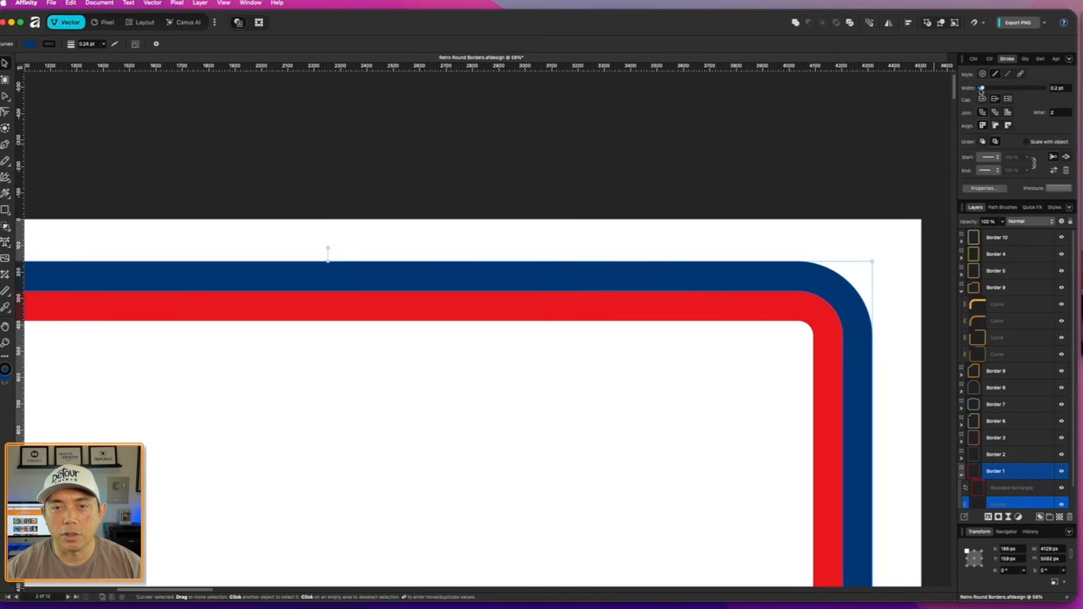
pyautogui.moveTo(982, 89); pyautogui.dragTo(997, 87)
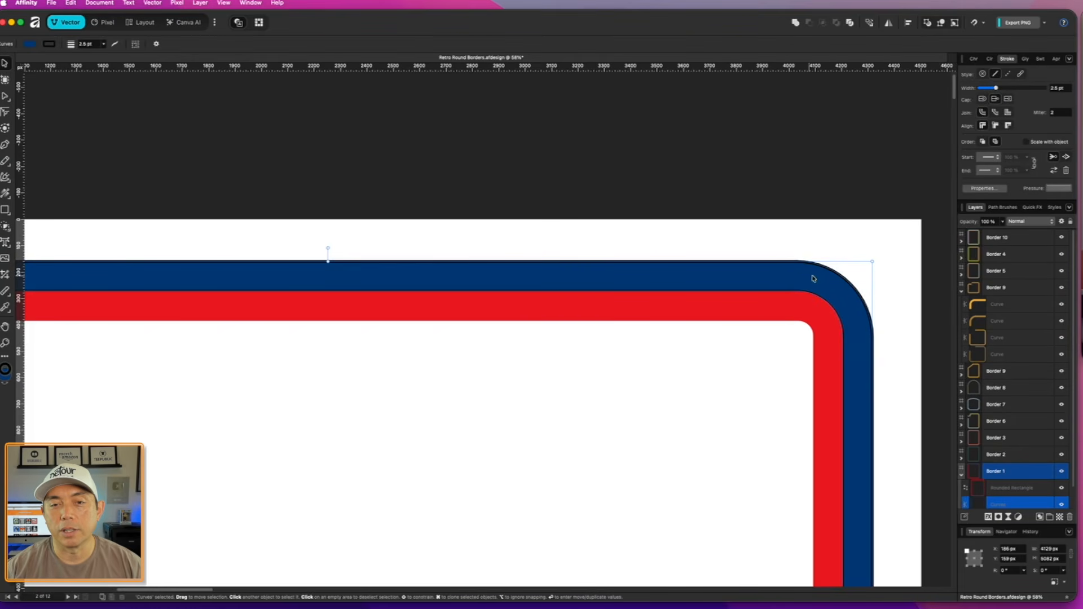
pyautogui.click(803, 229)
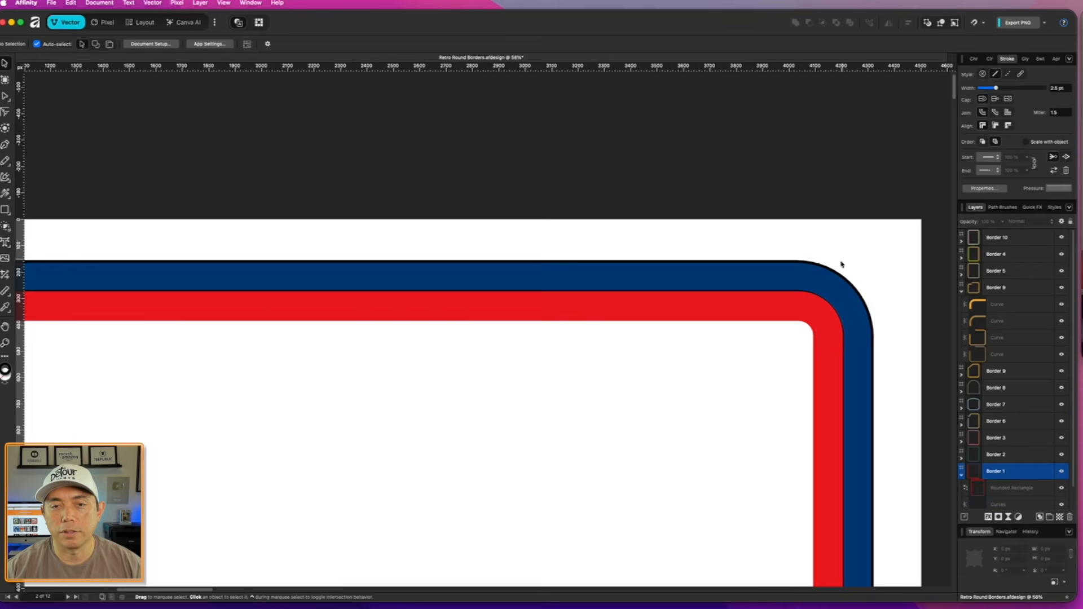
# - Brighten the blue border's fill by setting K to 0 and M to 58
pyautogui.click(818, 279)
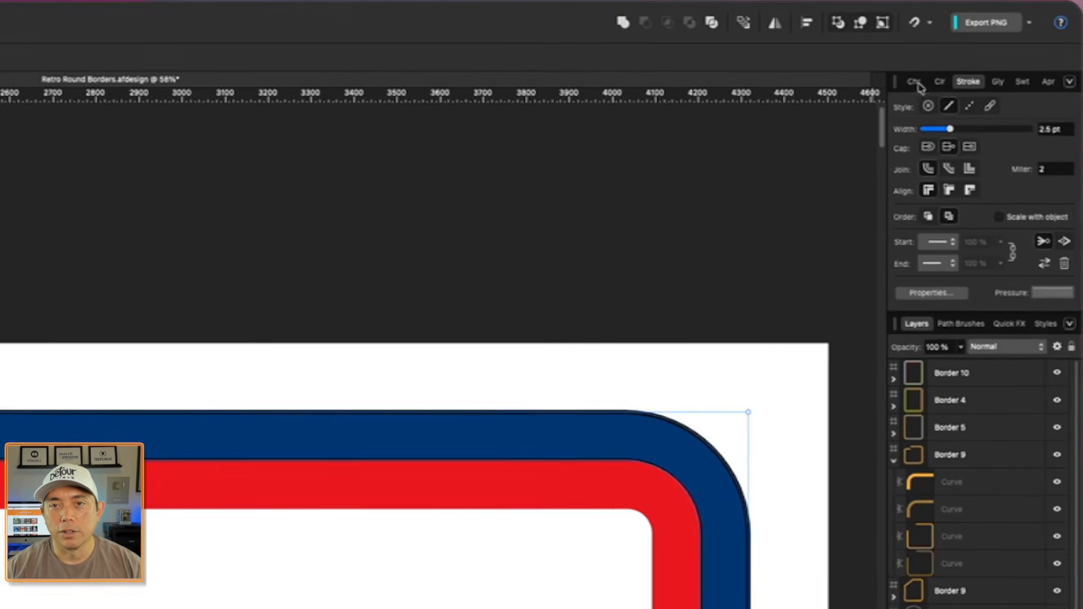
pyautogui.click(939, 82)
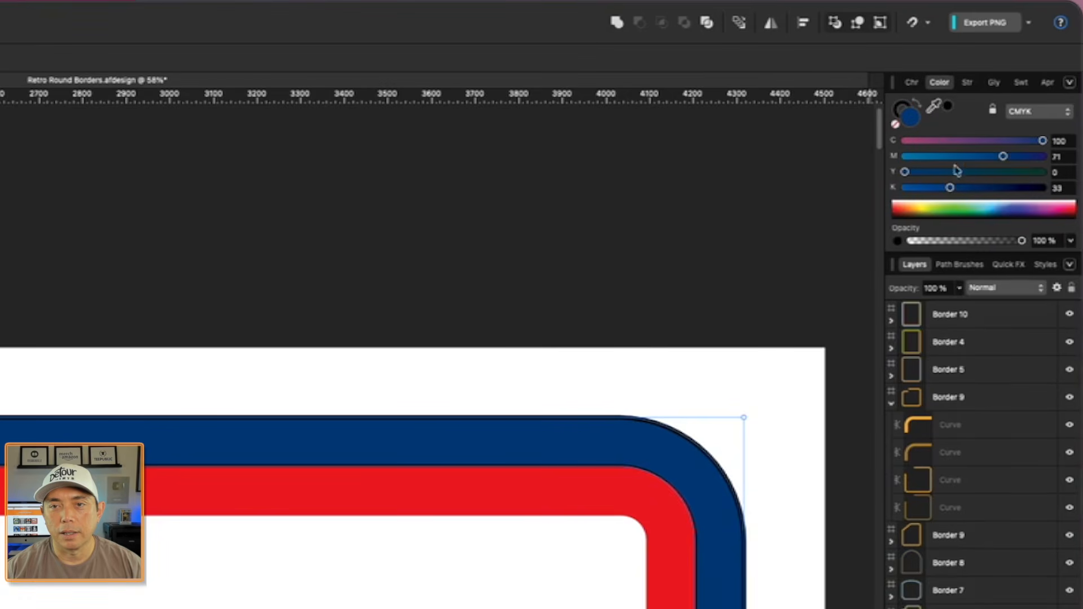
pyautogui.moveTo(952, 190); pyautogui.dragTo(846, 188)
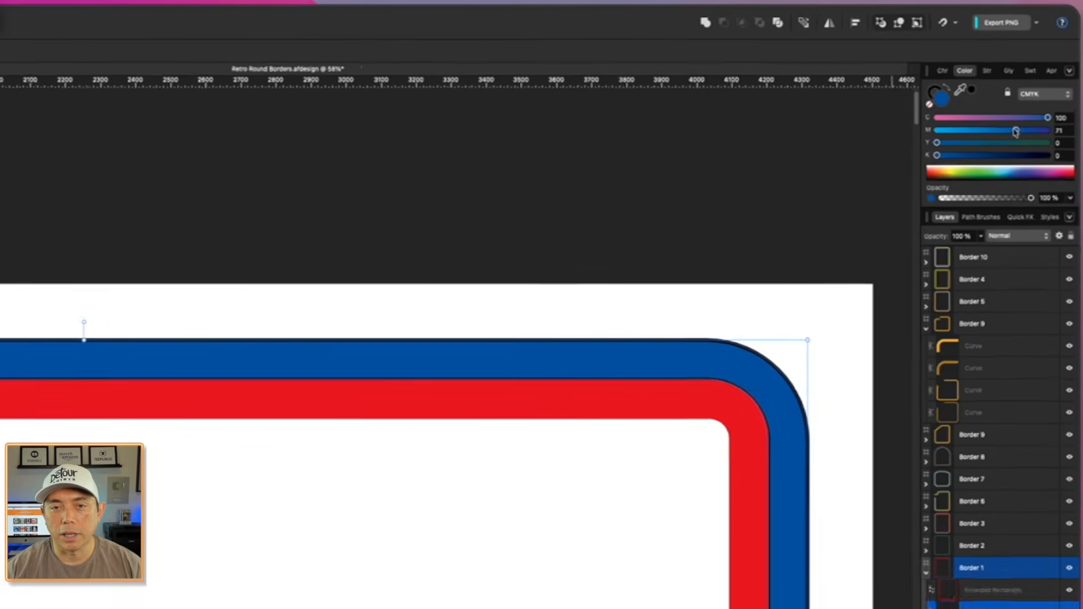
pyautogui.moveTo(1016, 131); pyautogui.dragTo(1001, 131)
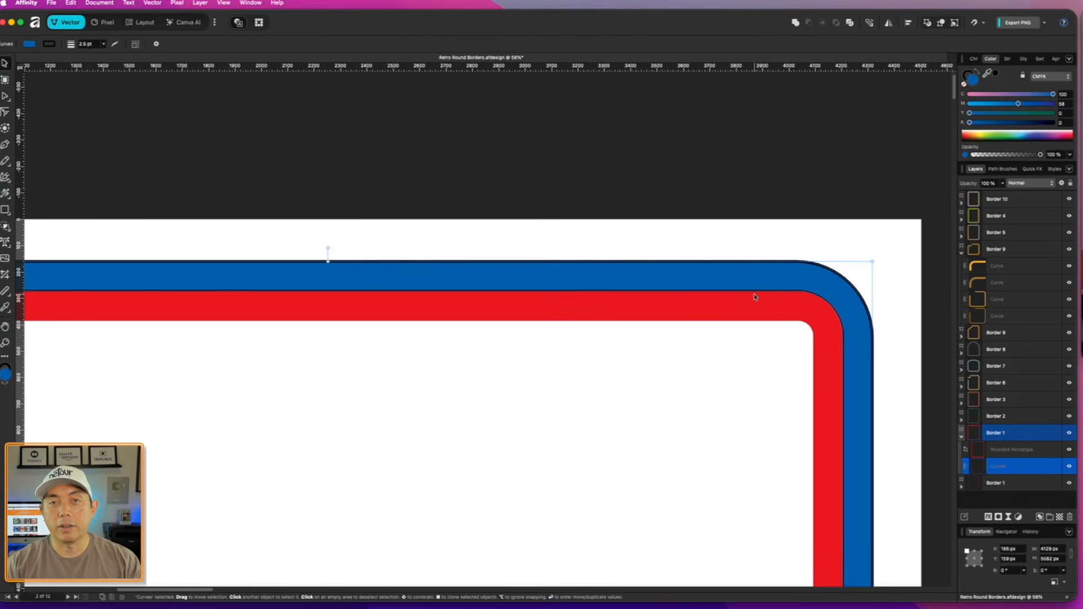
# - Send the red inner rectangle to the back, behind the blue border
pyautogui.click(793, 315)
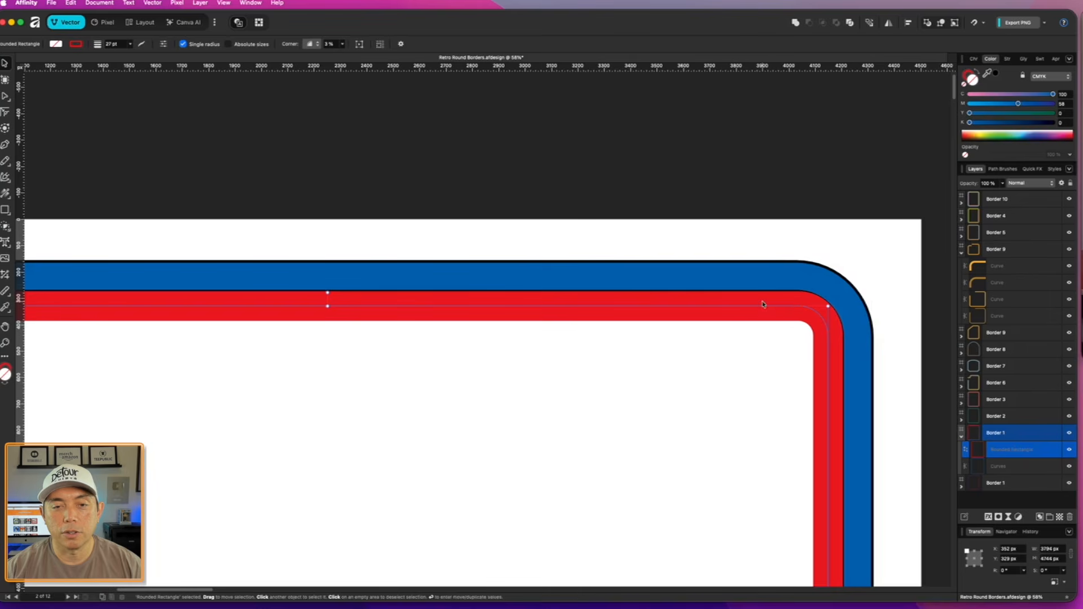
pyautogui.click(870, 23)
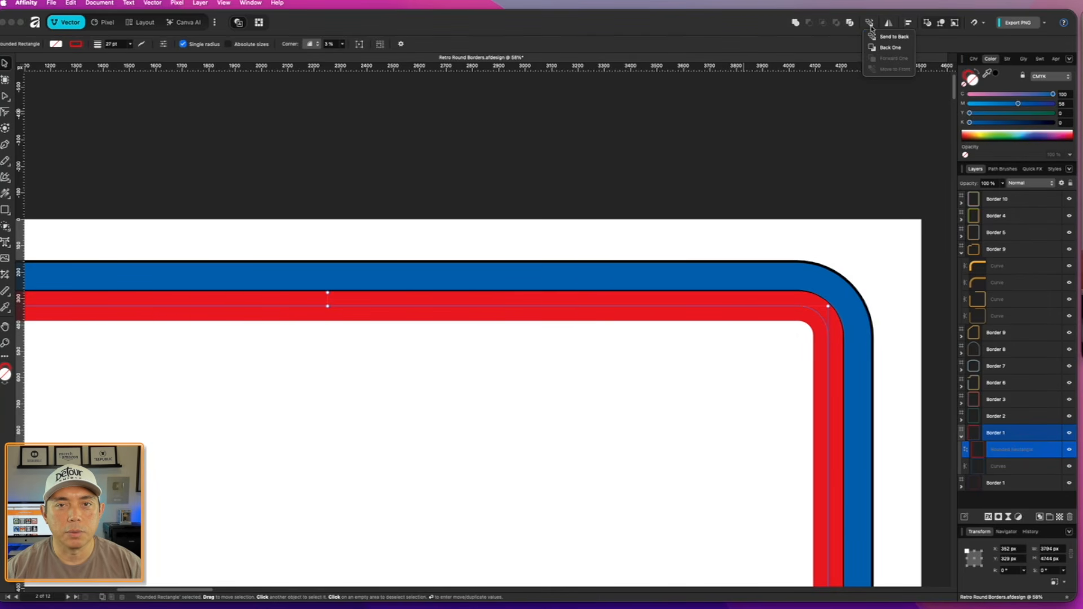
pyautogui.click(884, 37)
pyautogui.click(630, 203)
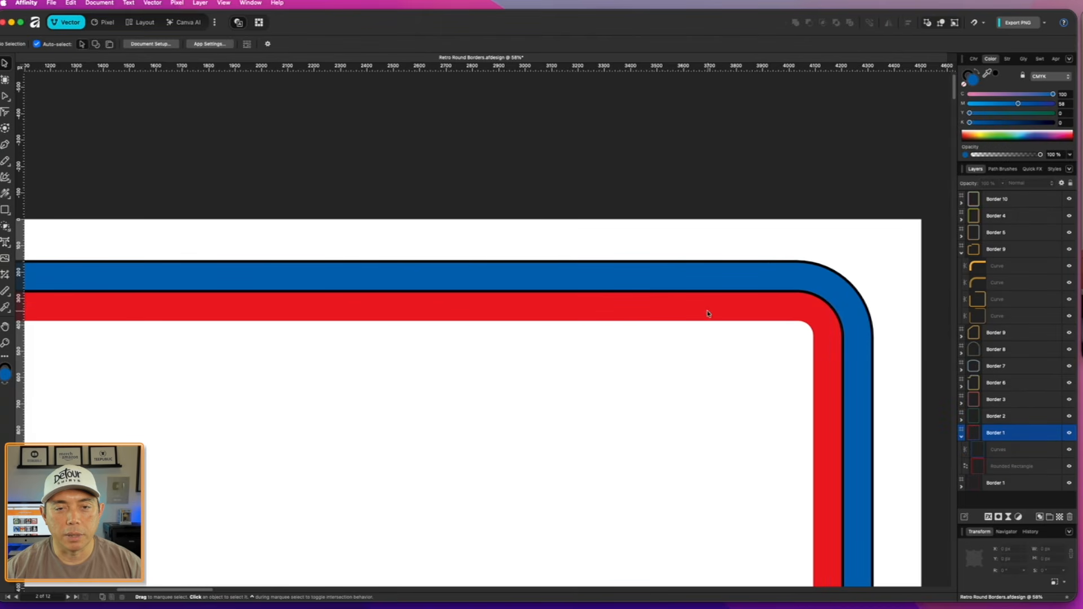
# - Expand the stroke of the red inner rectangle into a filled shape
pyautogui.scroll(-1, 685, 310)
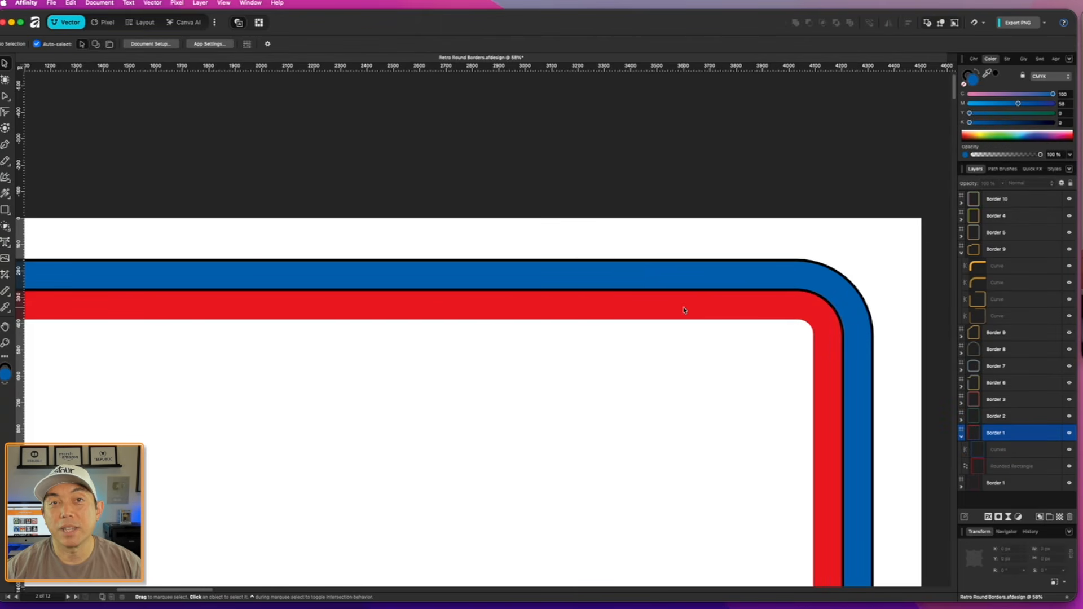
pyautogui.click(685, 309)
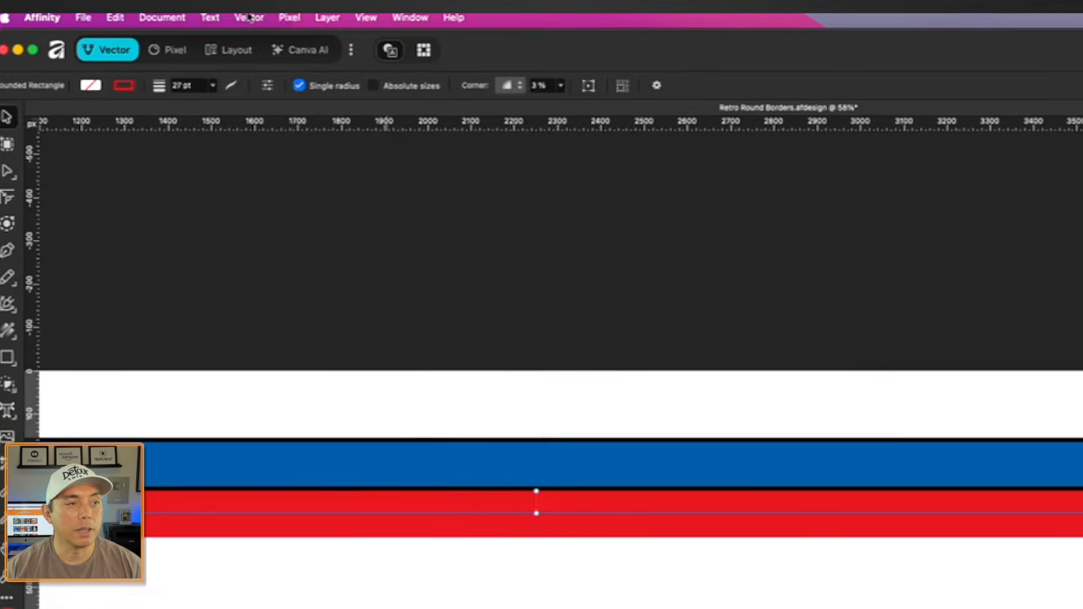
pyautogui.click(248, 17)
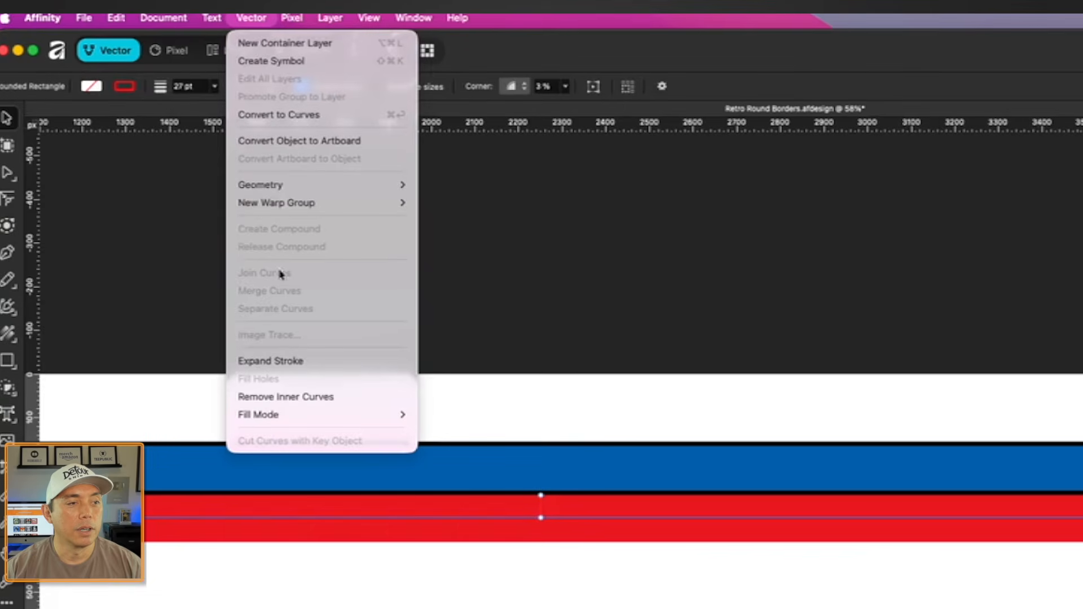
pyautogui.click(282, 361)
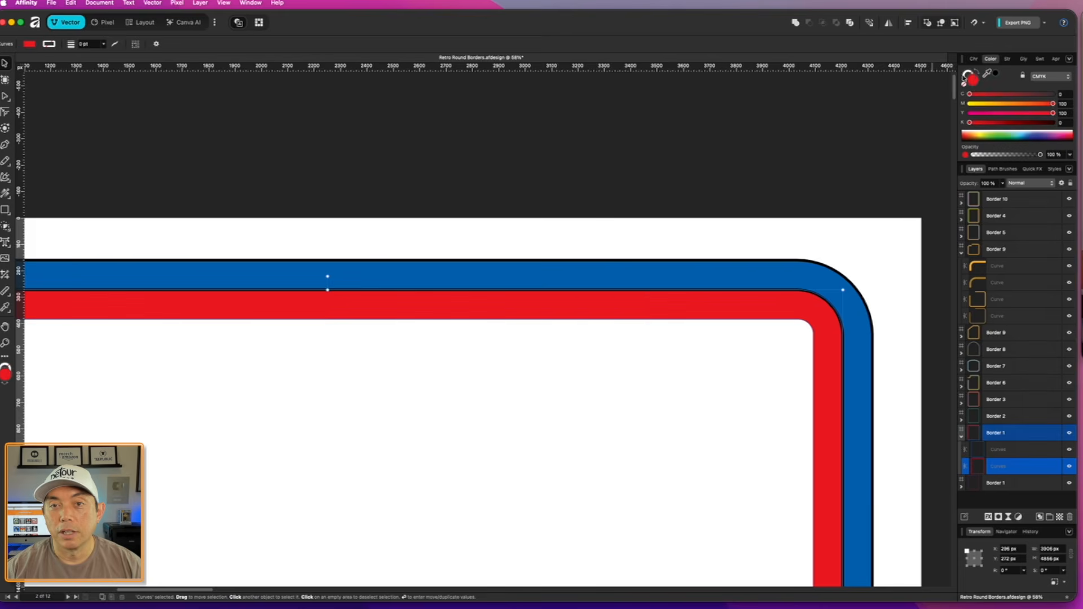
# - Give the expanded red border a black stroke with its K value at 100
pyautogui.click(967, 73)
pyautogui.click(995, 75)
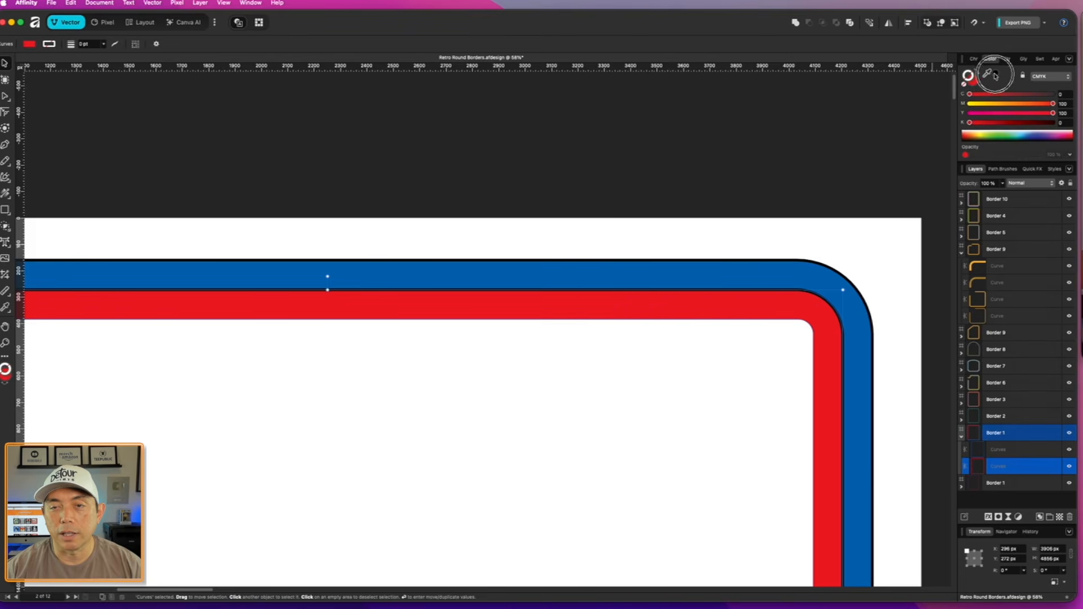
pyautogui.click(820, 276)
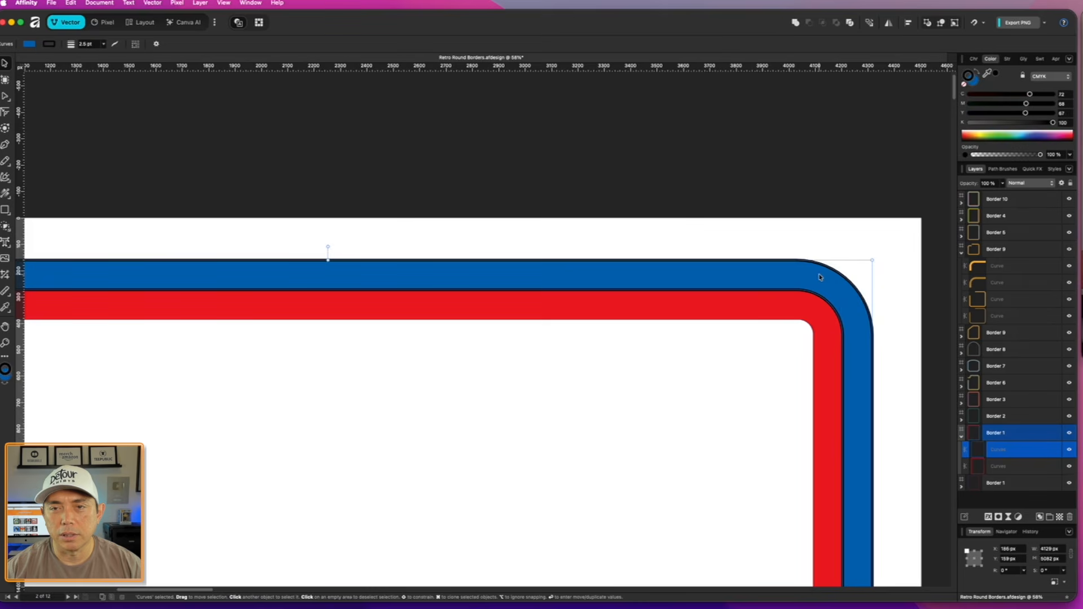
pyautogui.click(784, 317)
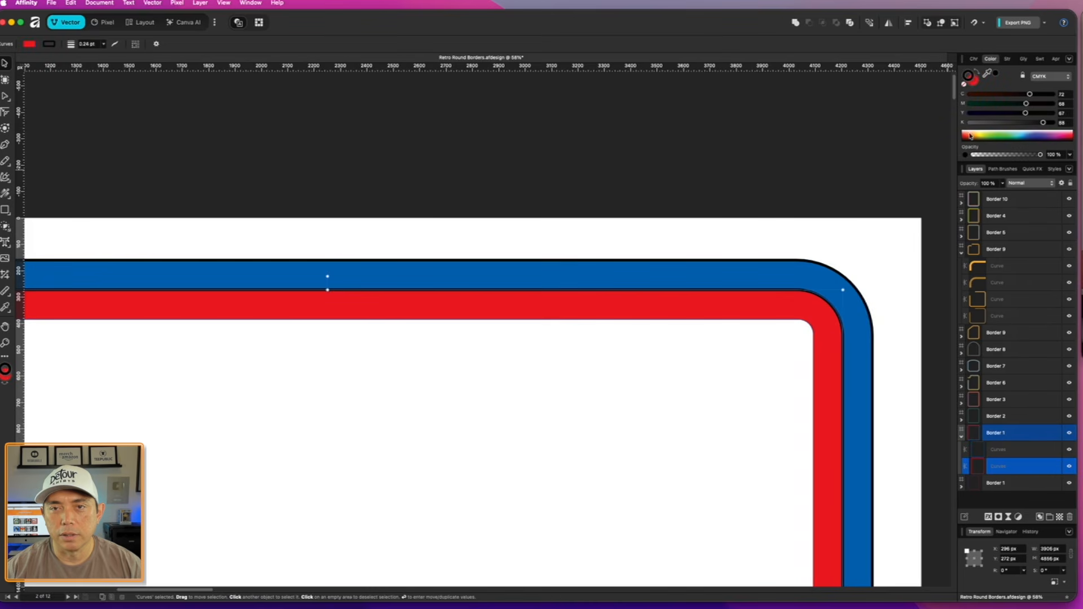
pyautogui.moveTo(1044, 123); pyautogui.dragTo(1055, 123)
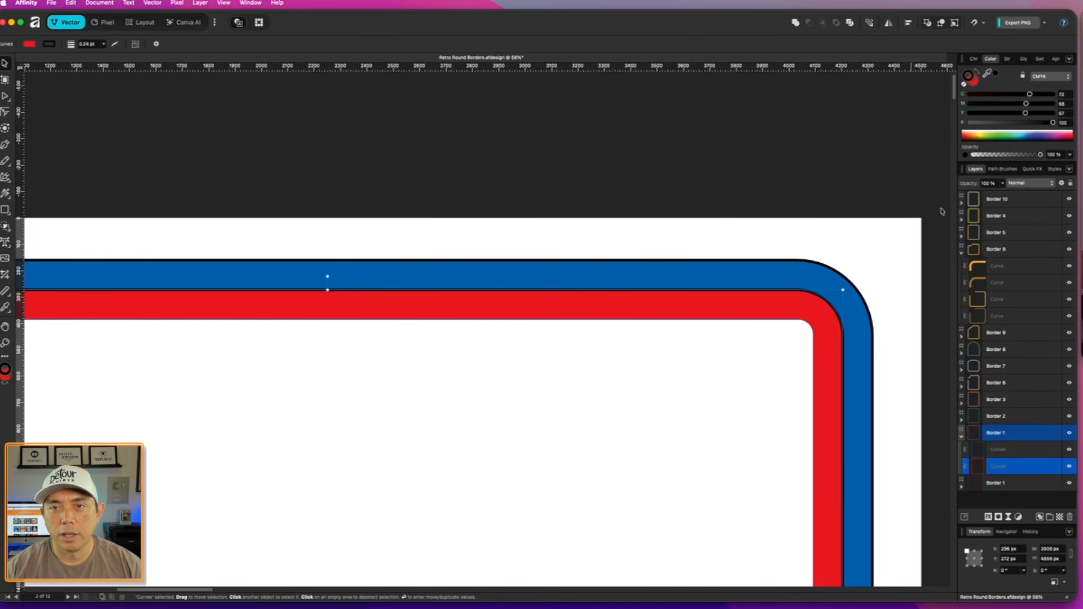
# - Set the red border's black stroke width to 3 pt
pyautogui.click(1008, 59)
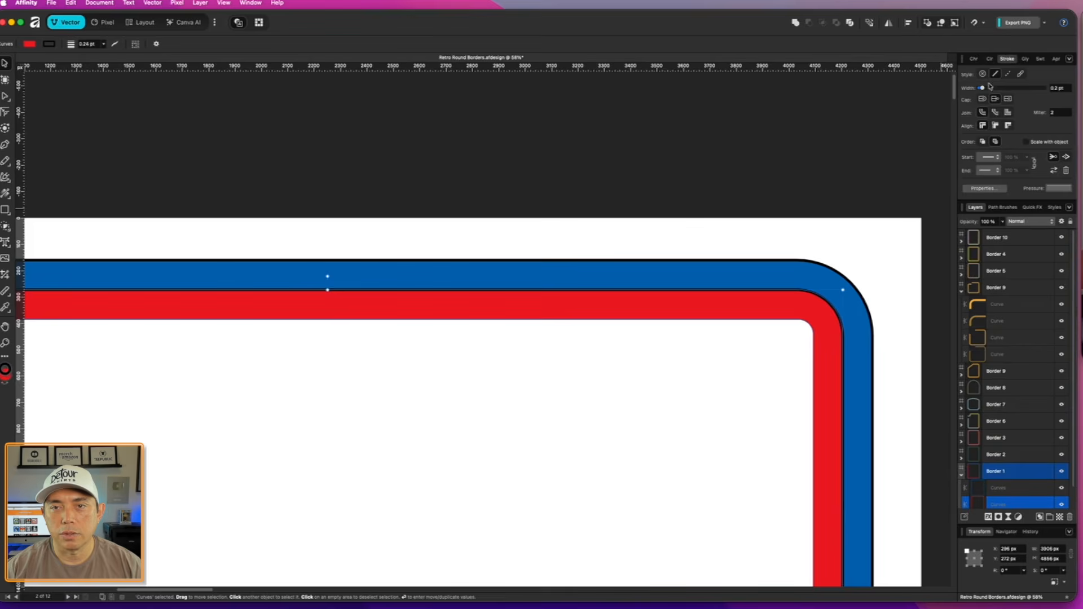
pyautogui.moveTo(983, 88); pyautogui.dragTo(997, 89)
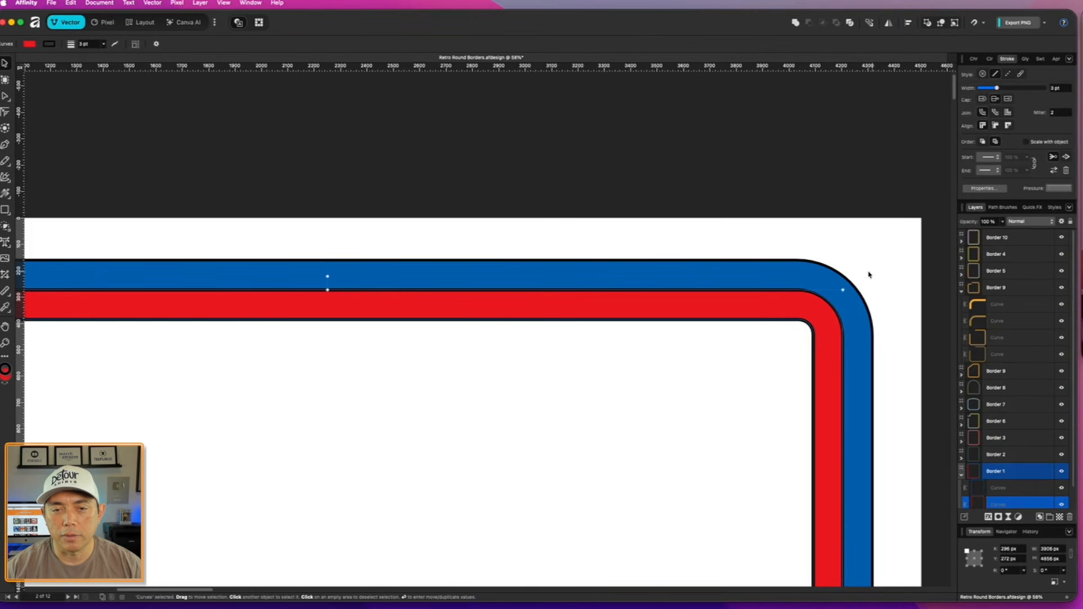
pyautogui.click(862, 309)
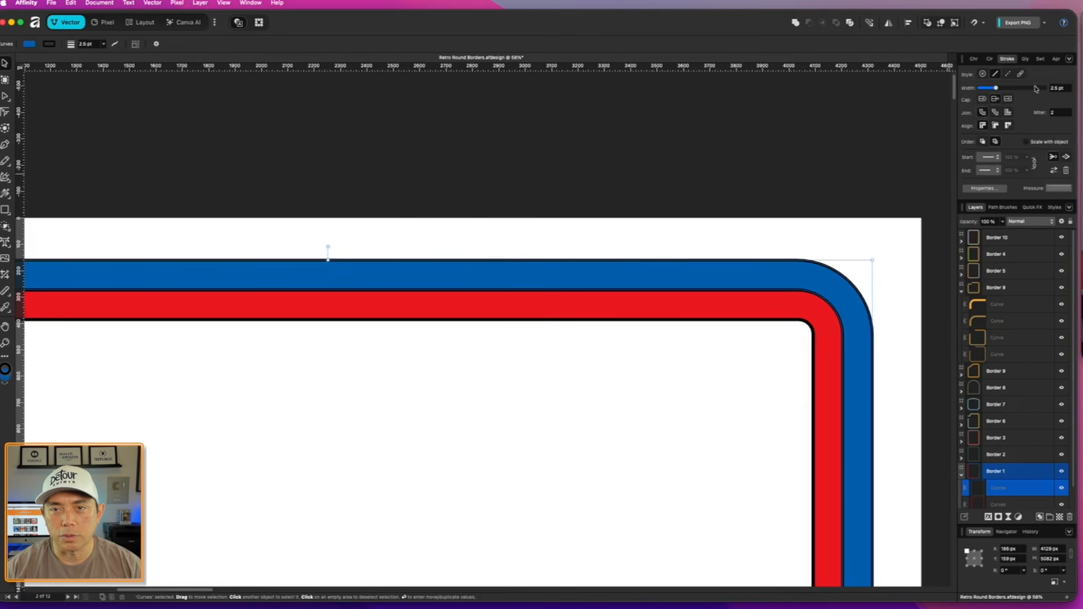
# - Set the blue border's black stroke width to 3 pt
pyautogui.moveTo(998, 88); pyautogui.dragTo(997, 88)
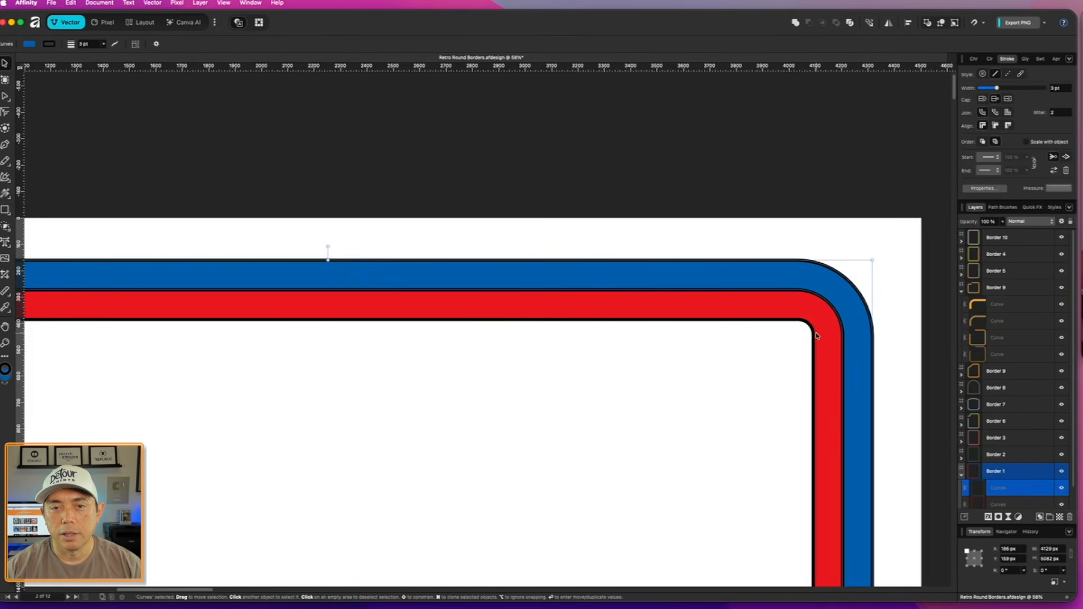
pyautogui.click(817, 336)
pyautogui.click(683, 213)
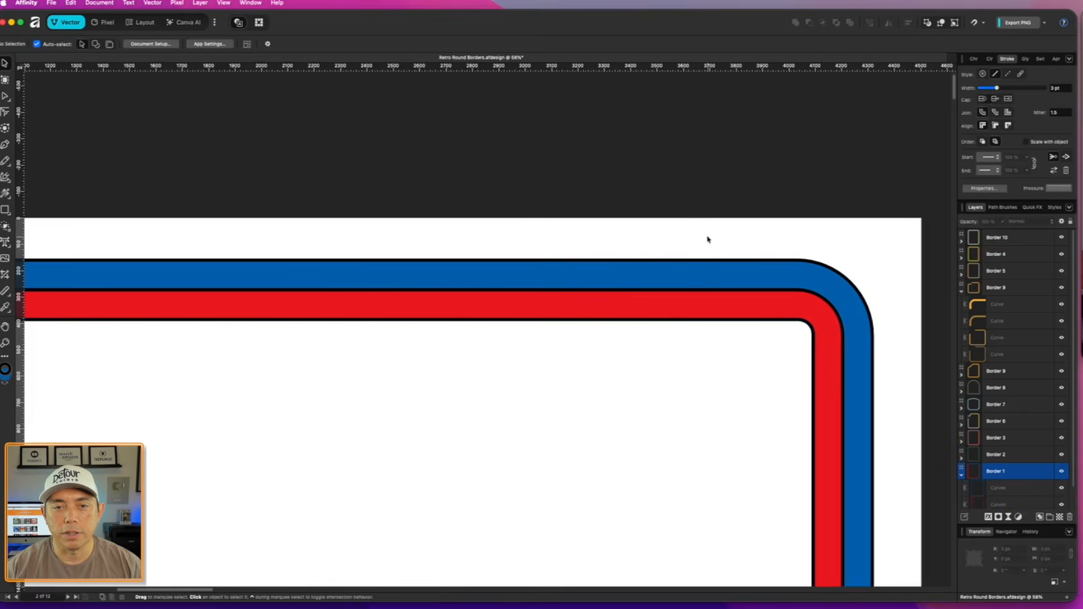
# - Examine the blue and red border on its artboard, followed by the more complex outlines of Border 6, Border 7 and Border 8
pyautogui.scroll(-5, 701, 234)
pyautogui.scroll(-3, 311, 298)
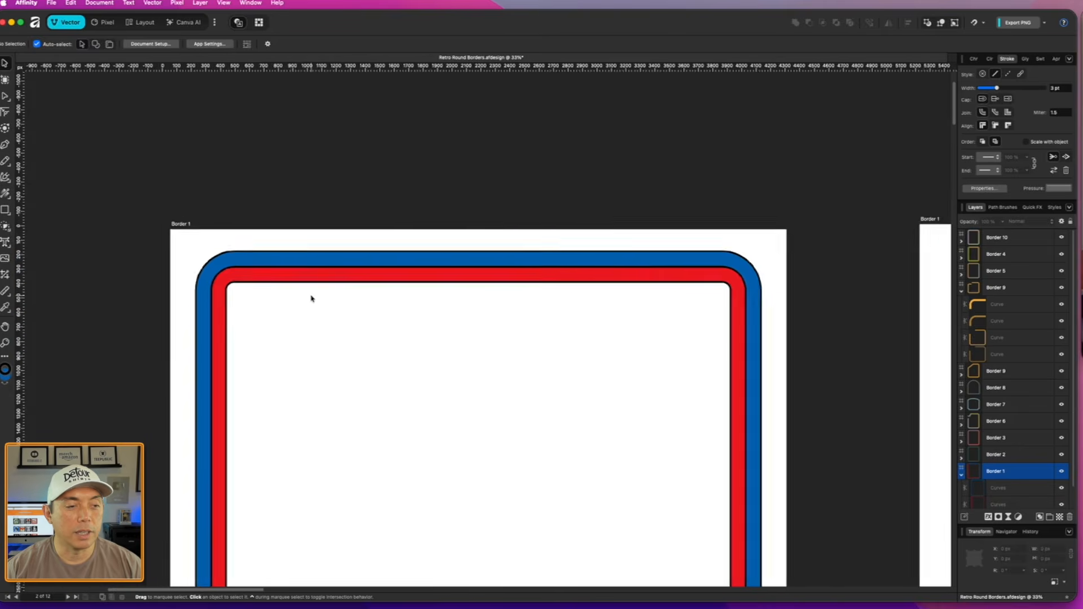
pyautogui.scroll(-3, 311, 299)
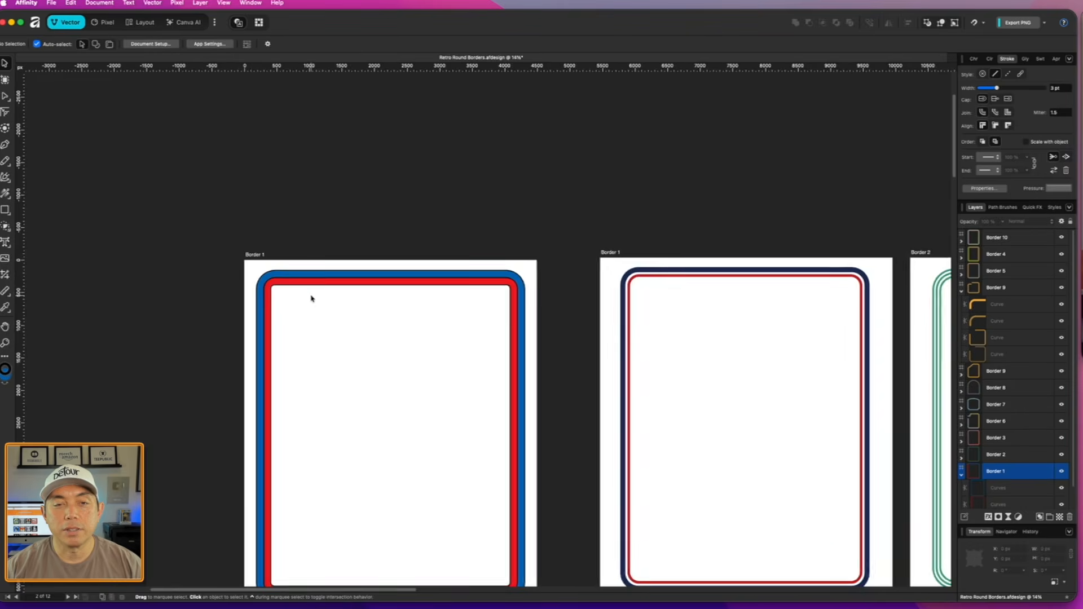
pyautogui.hscroll(10, 599, 197)
pyautogui.scroll(-6, 598, 197)
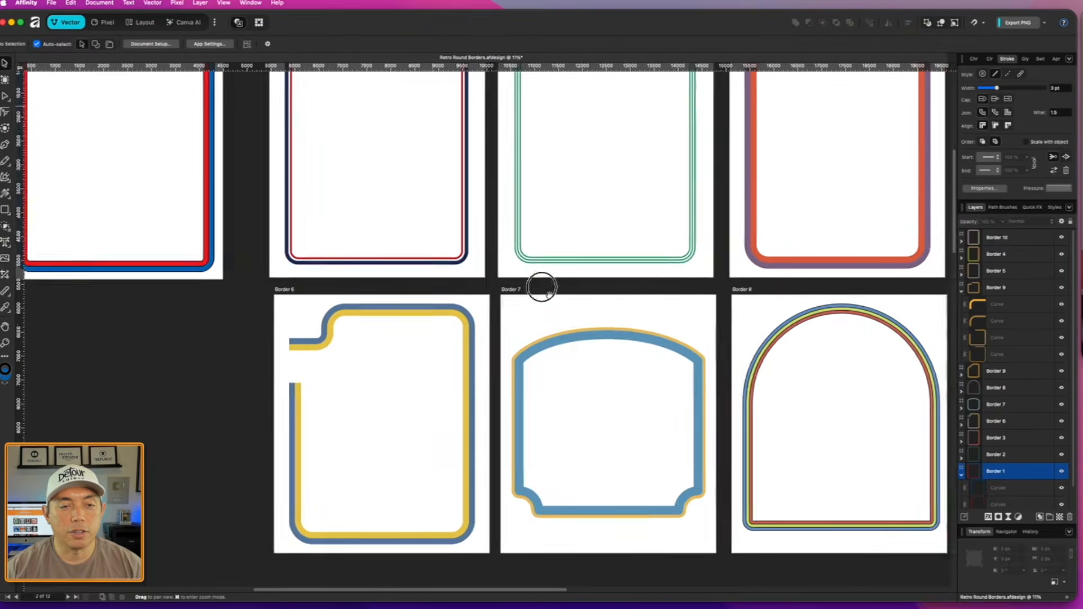
pyautogui.scroll(-2, 443, 380)
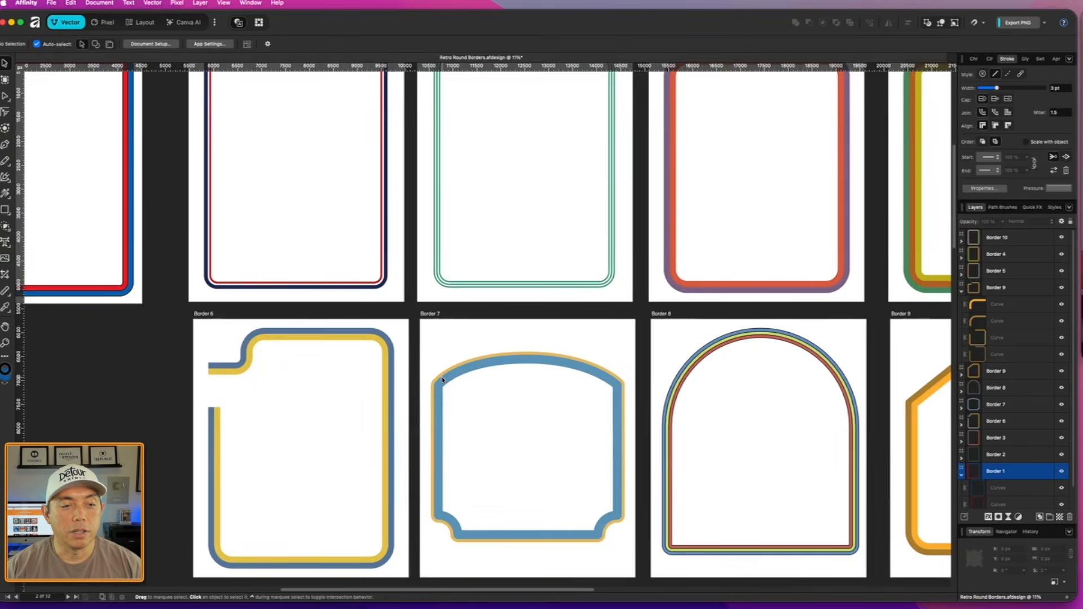
pyautogui.scroll(-1, 592, 490)
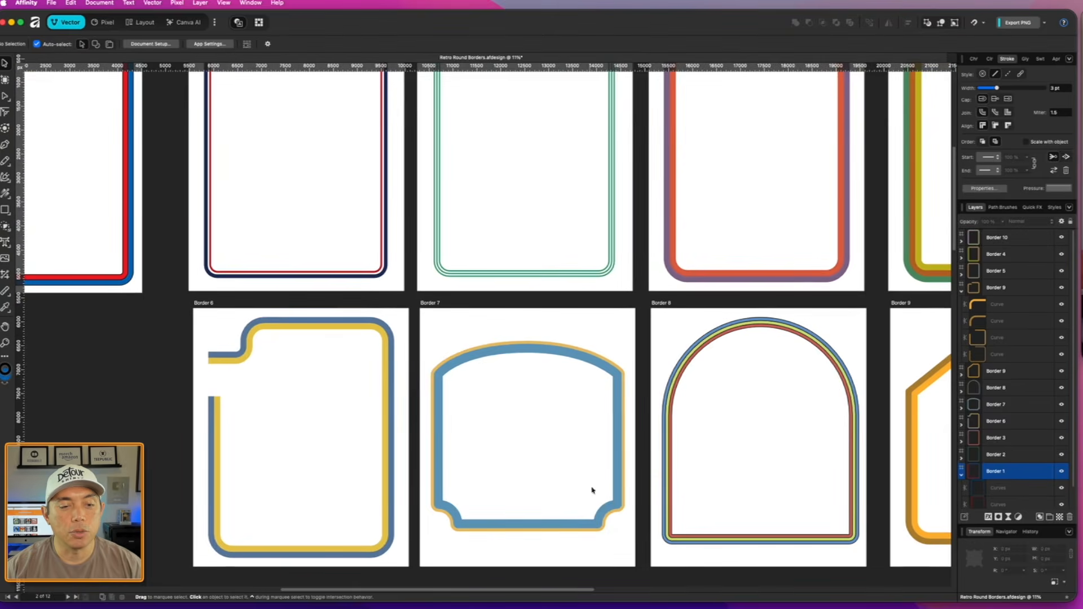
# - Delete the blue and red borders and draw a rectangle about 3959 by 4886 px on the emptied artboard
pyautogui.moveTo(318, 178); pyautogui.dragTo(587, 443)
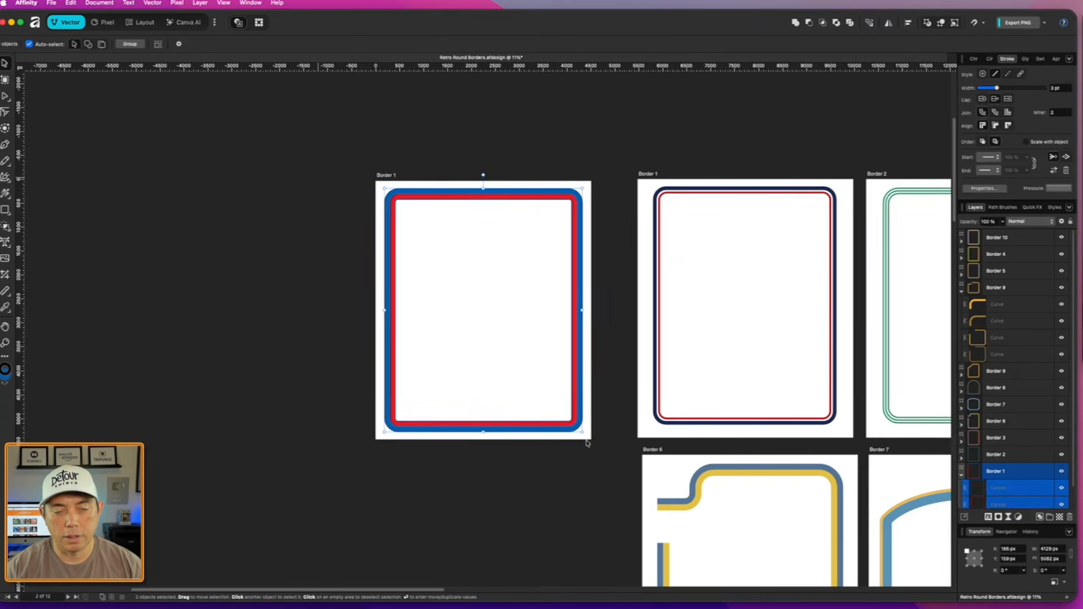
pyautogui.press('Delete')
pyautogui.press('m')
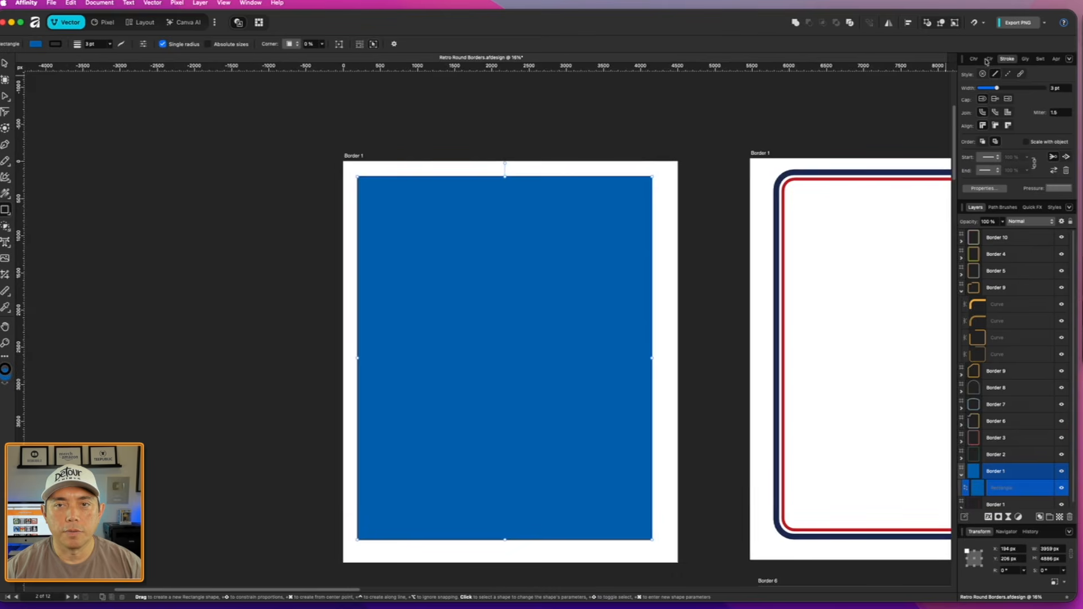
# - Remove the rectangle's fill and set its black stroke width to 24 pt
pyautogui.click(989, 59)
pyautogui.click(966, 84)
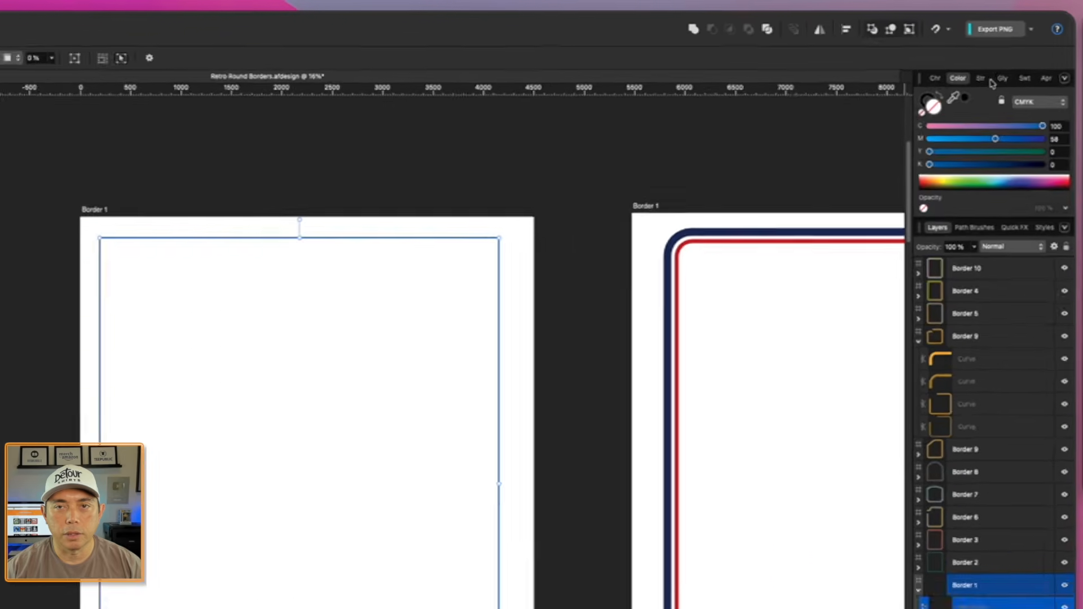
pyautogui.click(1008, 59)
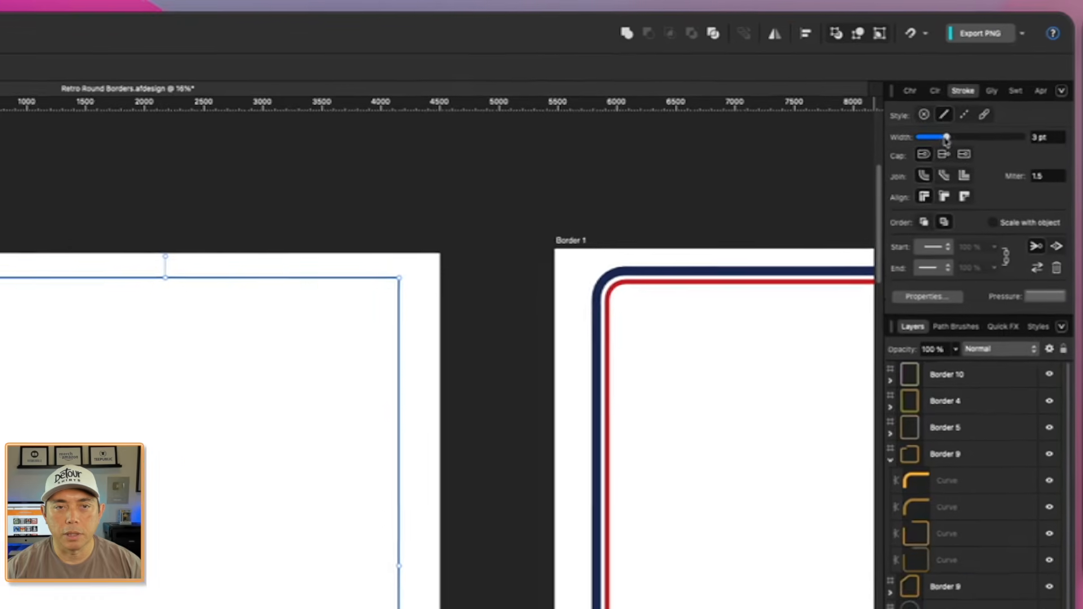
pyautogui.moveTo(945, 139); pyautogui.dragTo(978, 139)
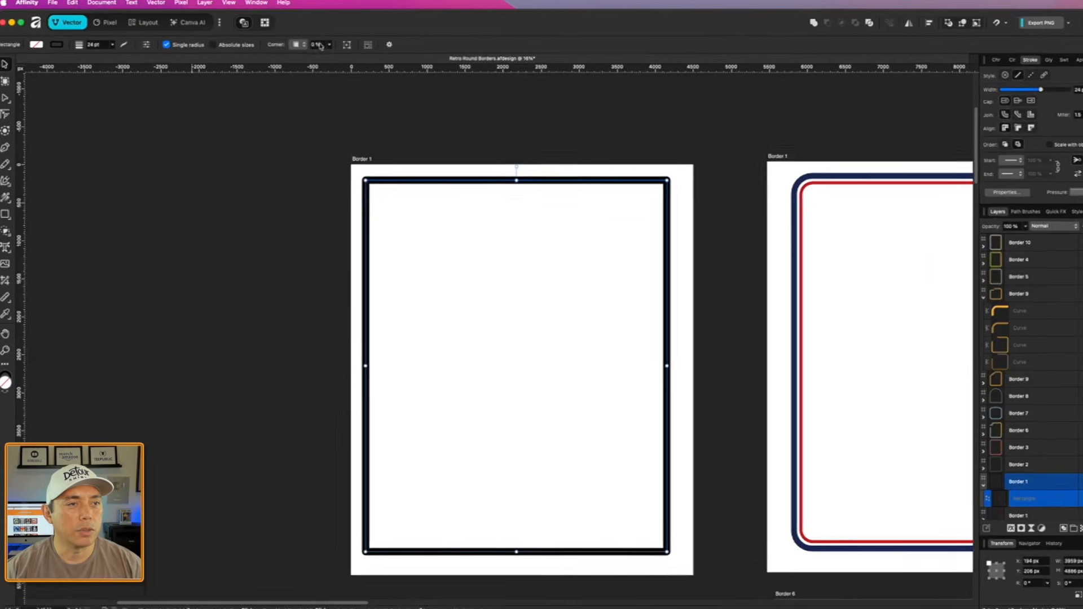
# - Give the rectangle Rounded corners with a 10% radius
pyautogui.click(438, 58)
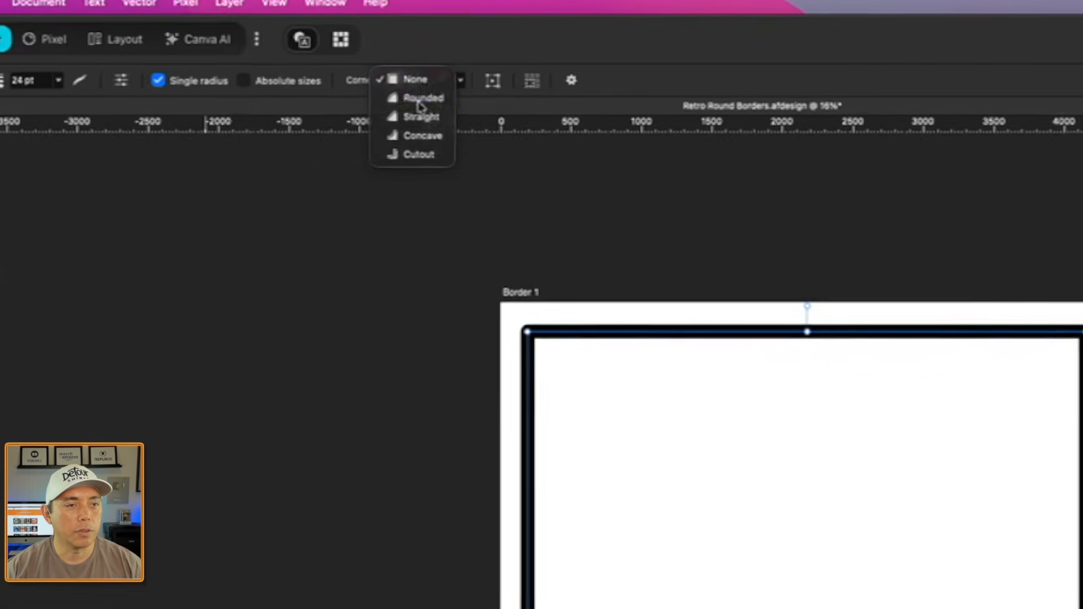
pyautogui.click(420, 99)
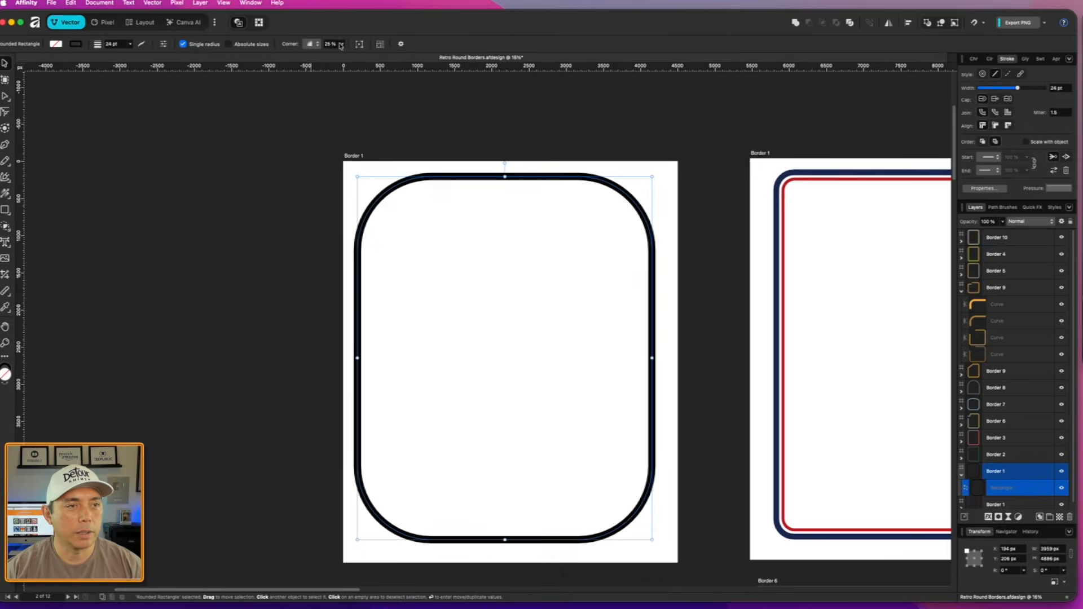
pyautogui.click(460, 80)
pyautogui.moveTo(341, 48); pyautogui.dragTo(331, 44)
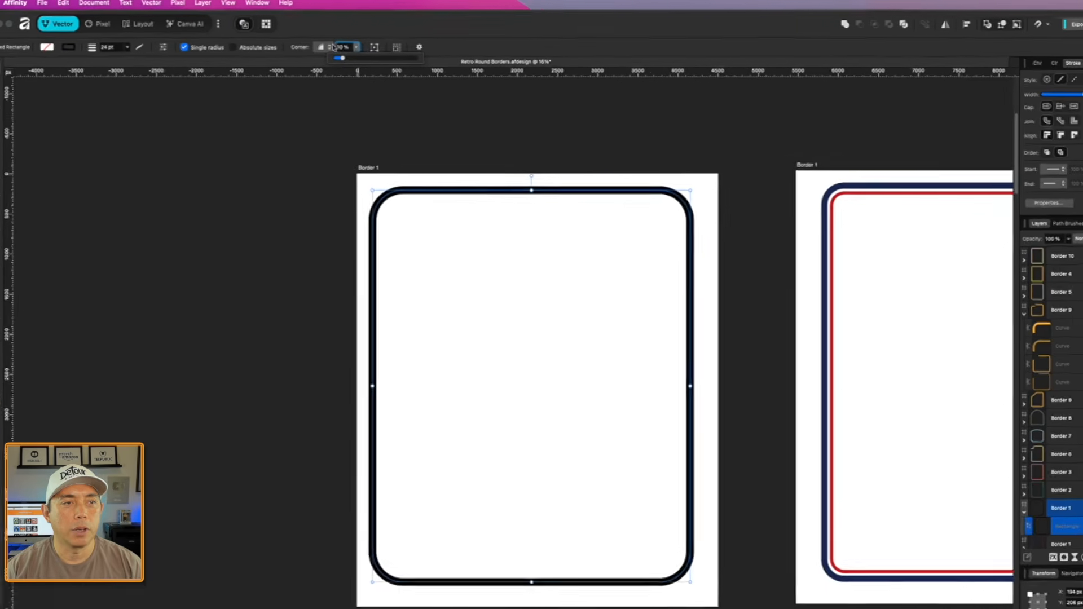
# - Try Straight corners on the rectangle, then set its corner type to Concave
pyautogui.click(327, 48)
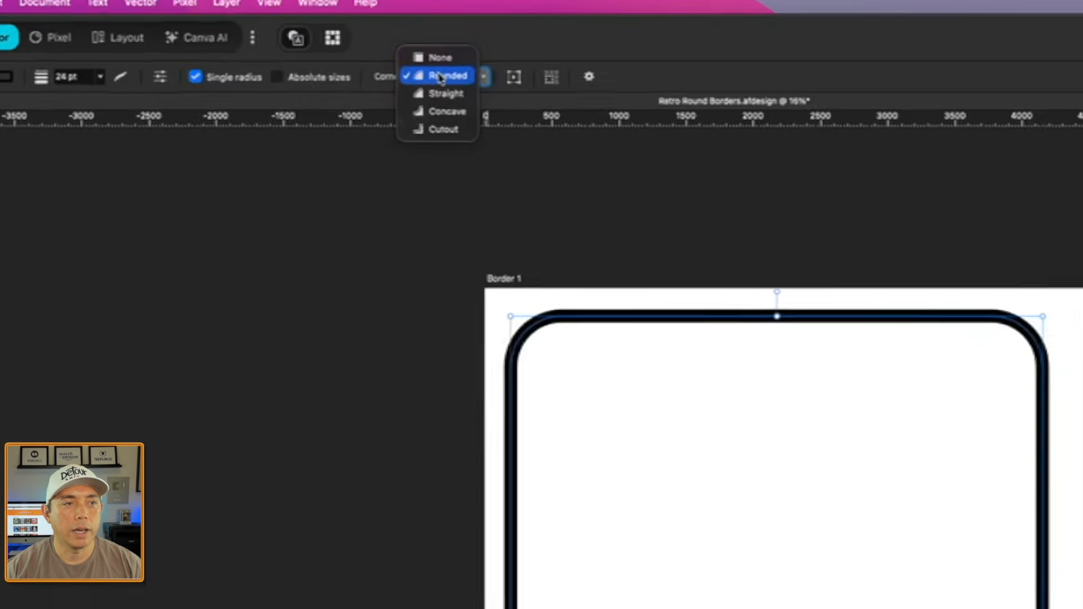
pyautogui.click(328, 59)
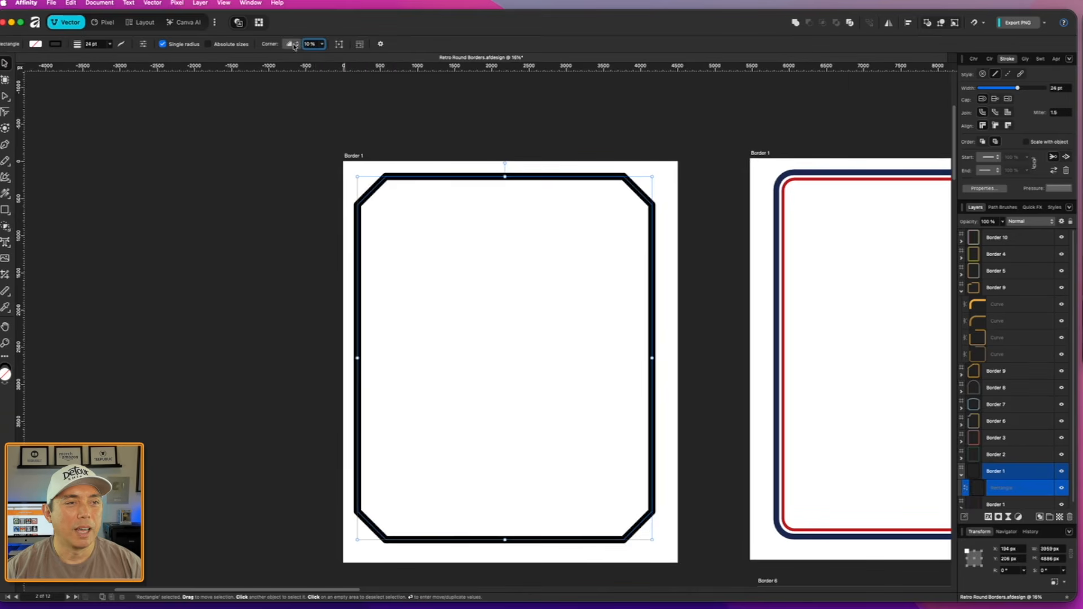
pyautogui.click(294, 44)
pyautogui.click(295, 53)
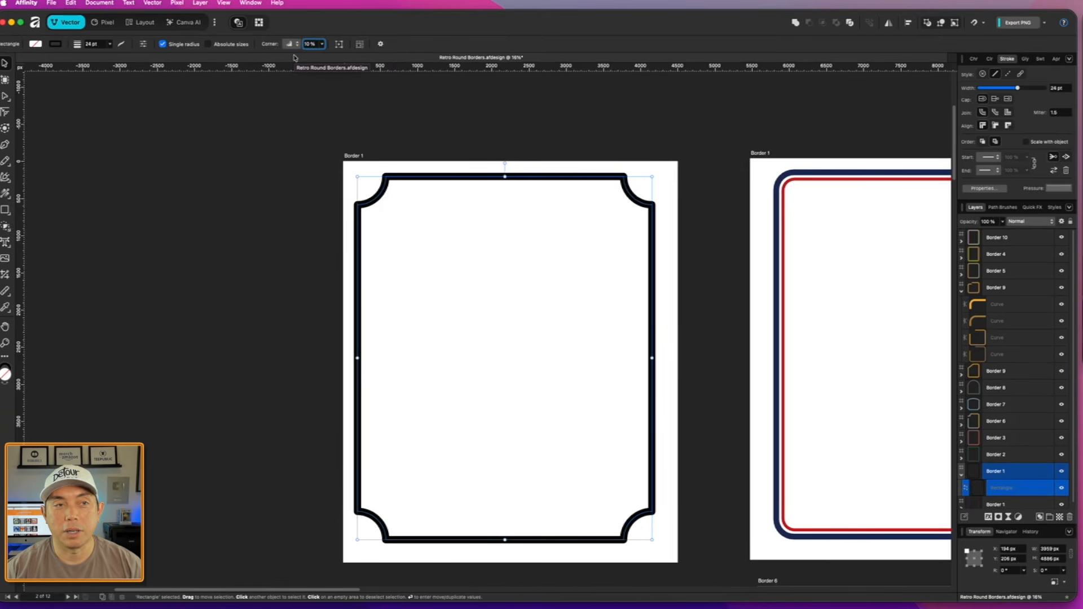
# - Try Cutout corners on the rectangle and convert it to curves to inspect its nodes
pyautogui.click(288, 44)
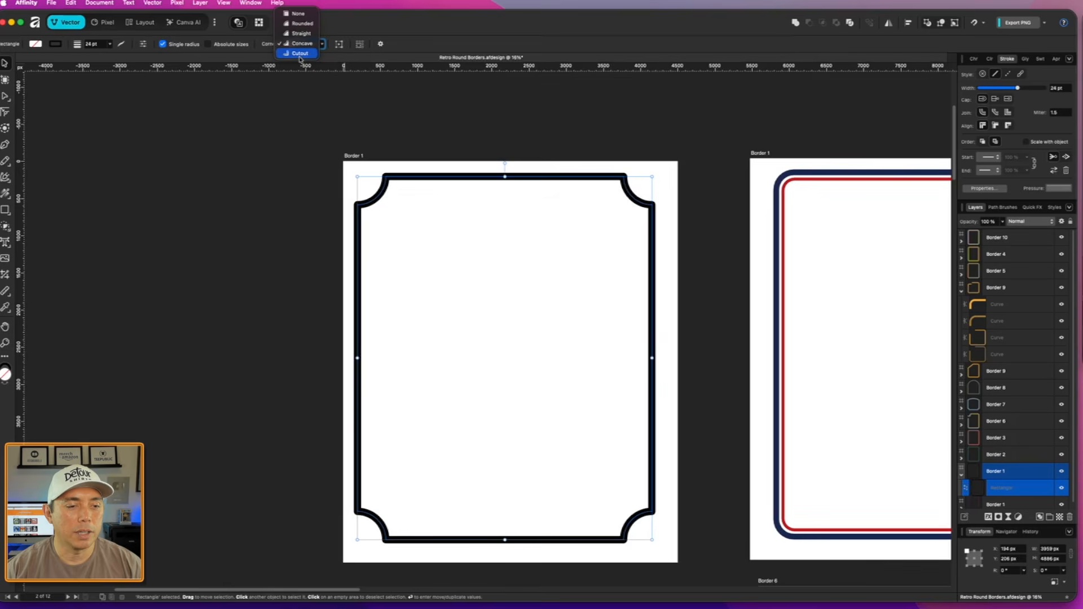
pyautogui.click(300, 53)
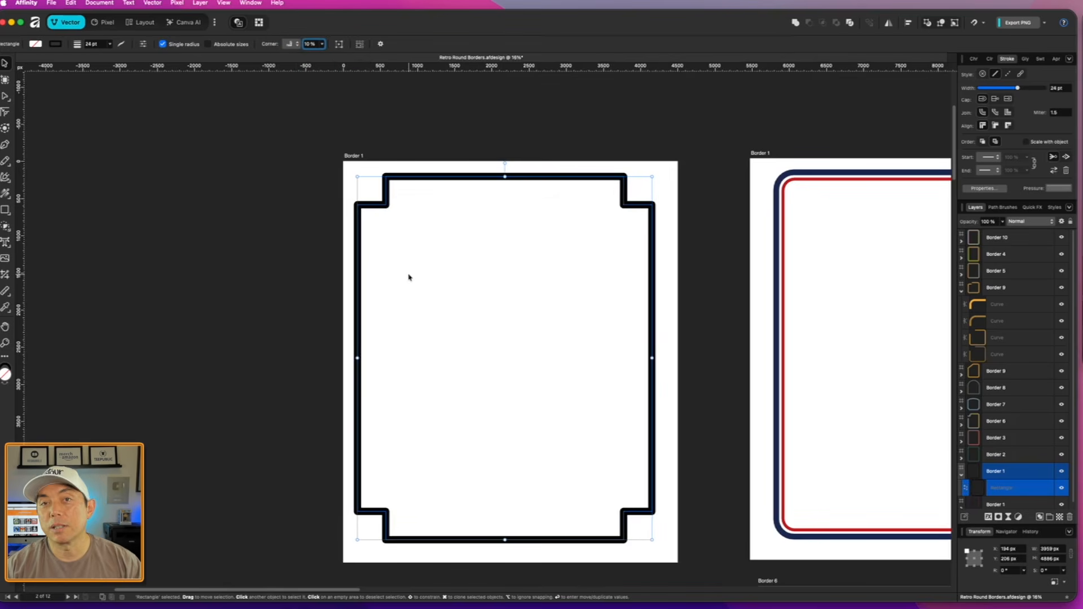
pyautogui.scroll(-3, 545, 375)
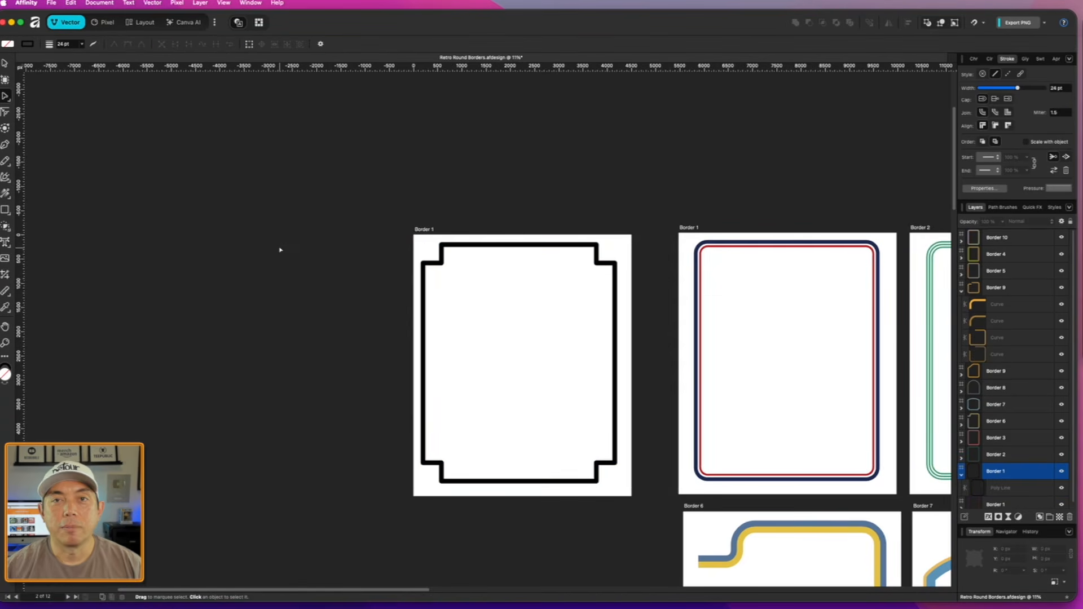
pyautogui.click(496, 245)
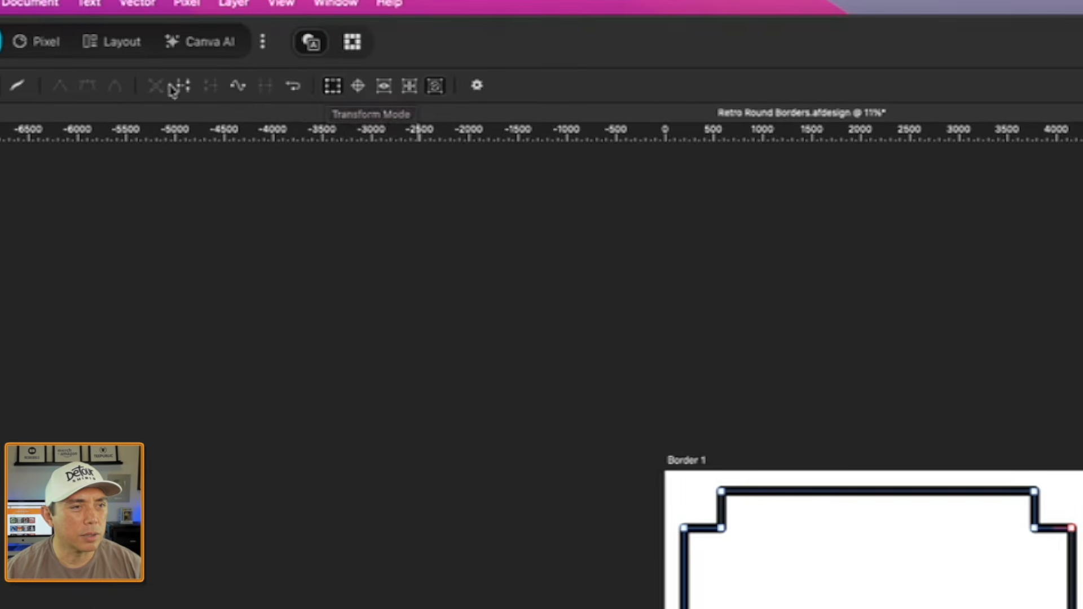
pyautogui.click(482, 155)
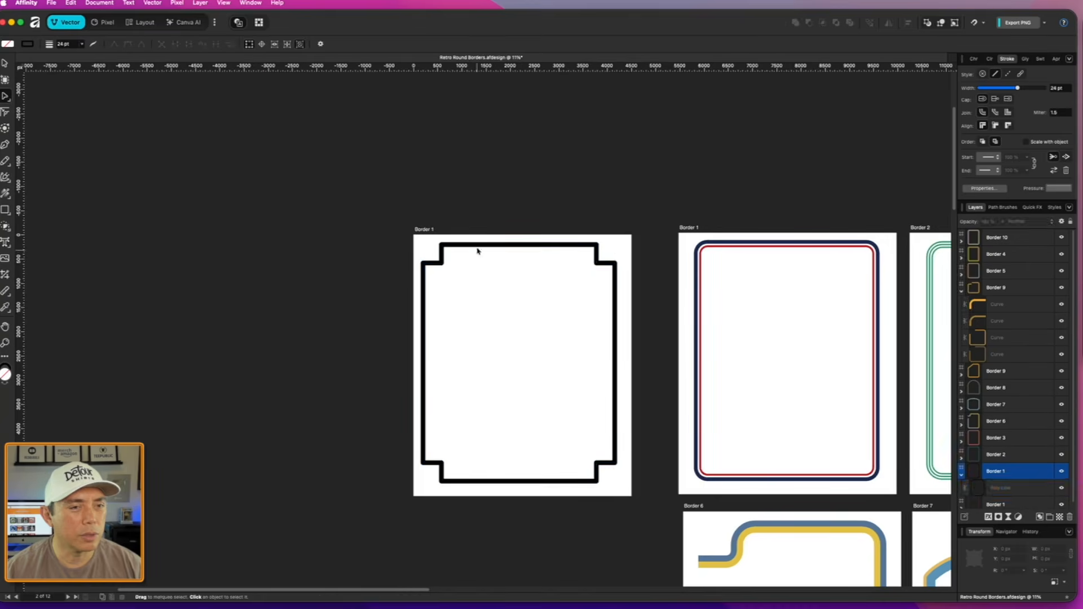
pyautogui.click(477, 247)
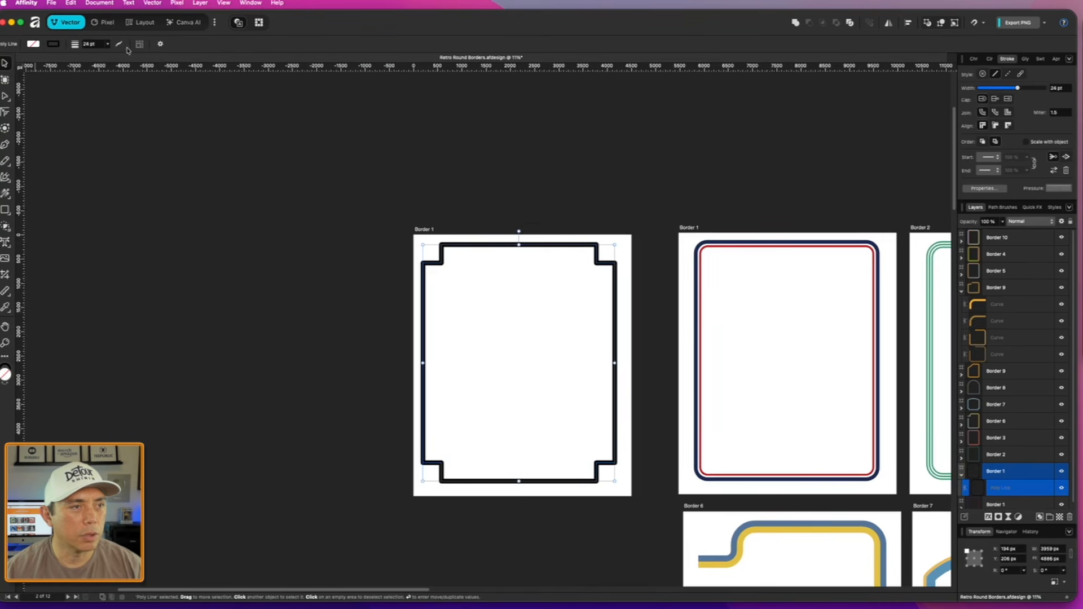
# - Undo the curve conversion and the Cutout corner change on the rectangle
pyautogui.press('super+z')
pyautogui.press('super+z')
pyautogui.press('super+z')
pyautogui.press('super+z')
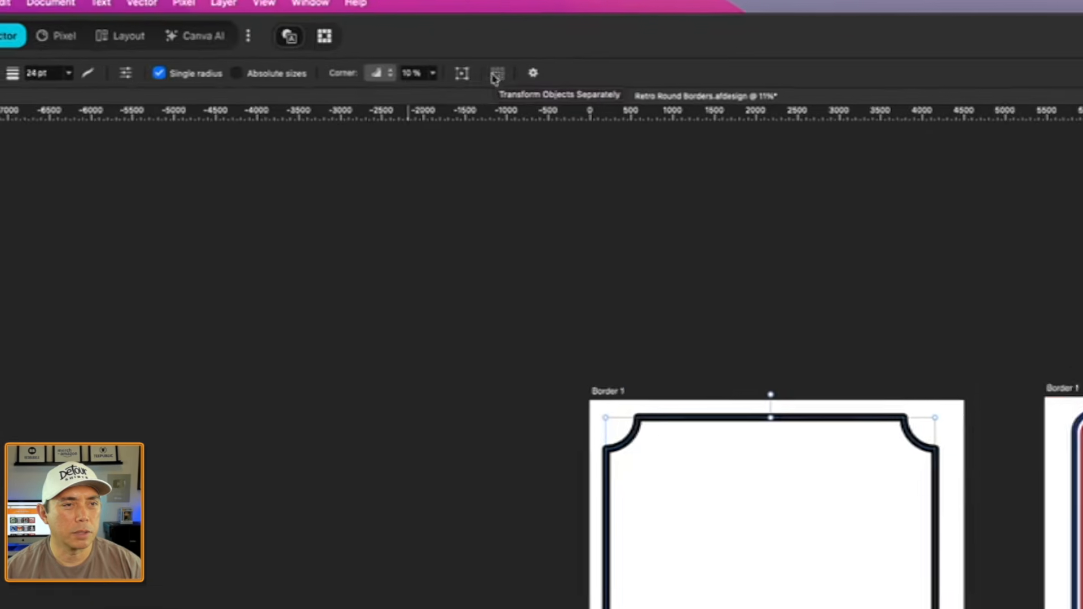
pyautogui.click(556, 87)
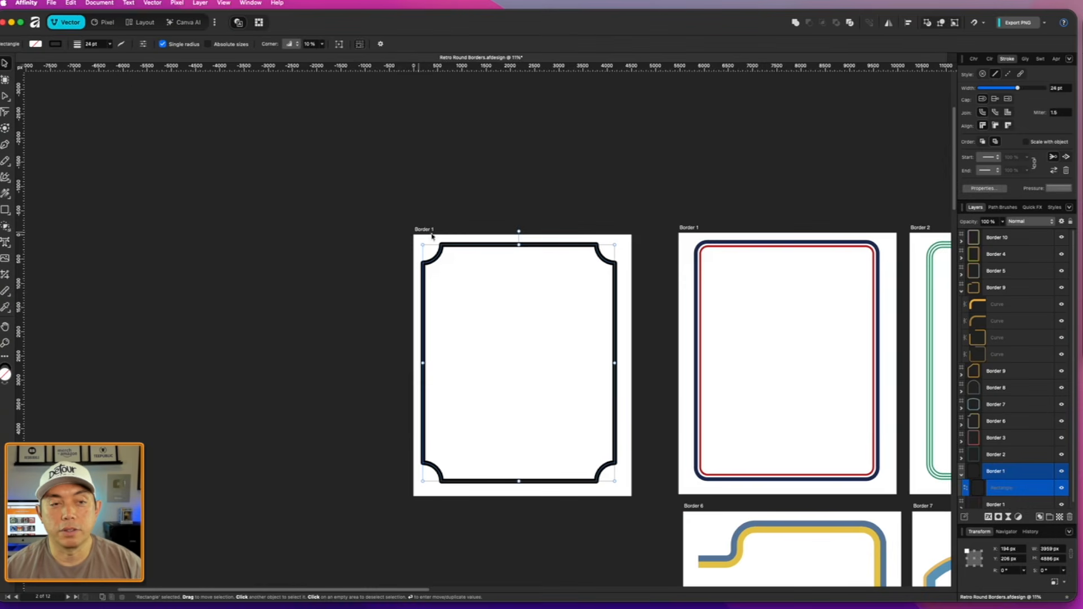
# - Shorten the concave-cornered rectangle from its lower edge to about 3011 px tall
pyautogui.click(475, 172)
pyautogui.scroll(-1, 485, 180)
pyautogui.moveTo(597, 180); pyautogui.dragTo(568, 124)
pyautogui.click(509, 421)
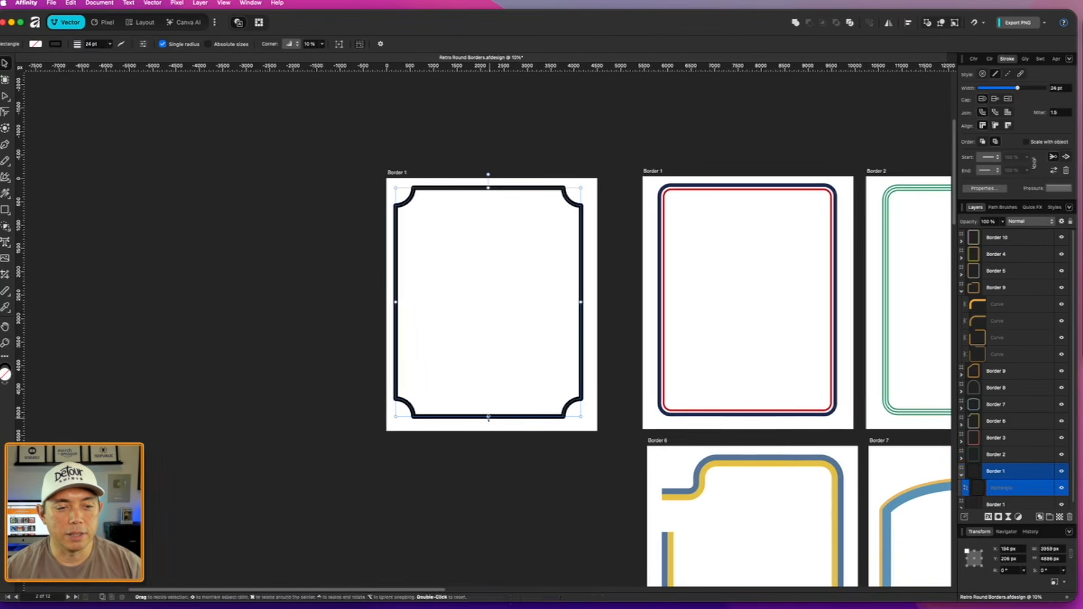
pyautogui.moveTo(488, 418); pyautogui.dragTo(491, 366)
# - Duplicate the shortened rectangle straight down so the copy overlaps the original and ends near the artboard's lower edge
pyautogui.click(576, 57)
pyautogui.moveTo(575, 57); pyautogui.dragTo(579, 145)
pyautogui.moveTo(589, 60); pyautogui.dragTo(600, 267)
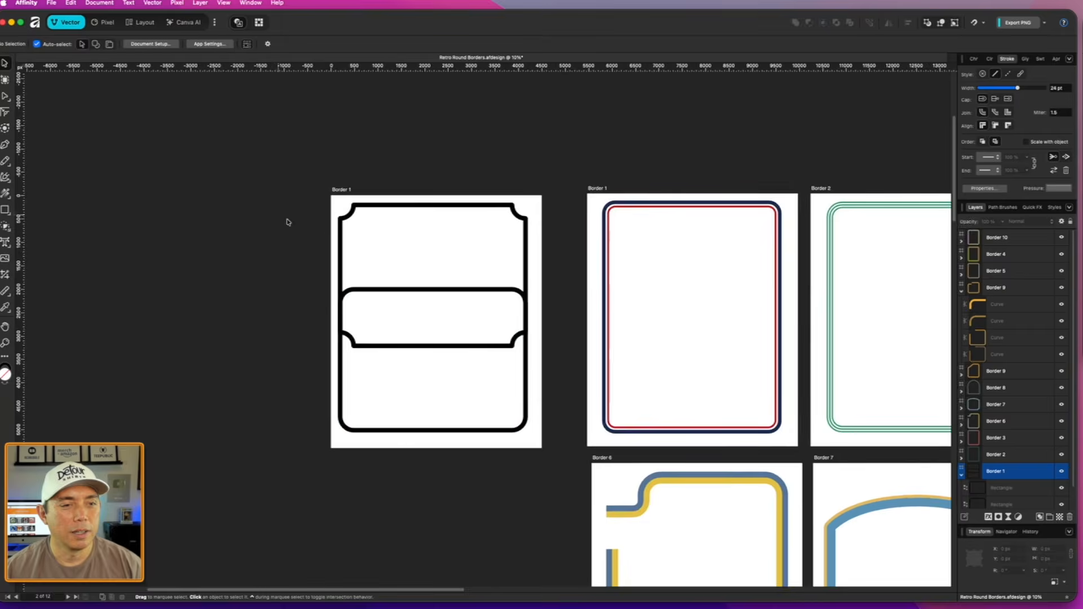
# - With Rounded corners on the lower copy, merge both overlapping rectangles into a single border outline
pyautogui.moveTo(307, 181); pyautogui.dragTo(535, 456)
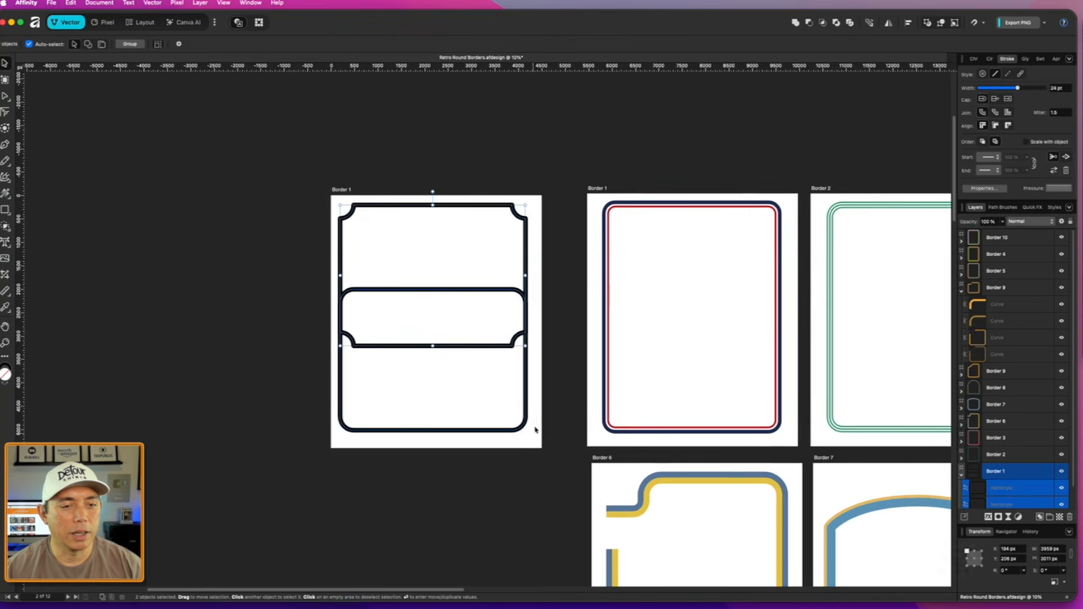
pyautogui.click(795, 24)
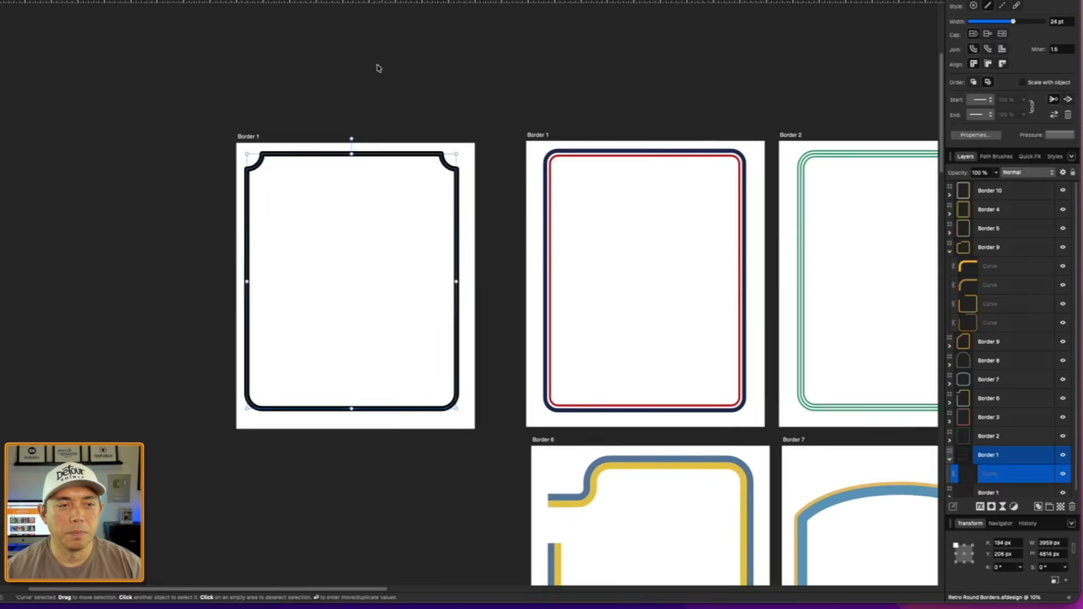
pyautogui.click(455, 129)
pyautogui.scroll(5, 379, 275)
pyautogui.click(220, 144)
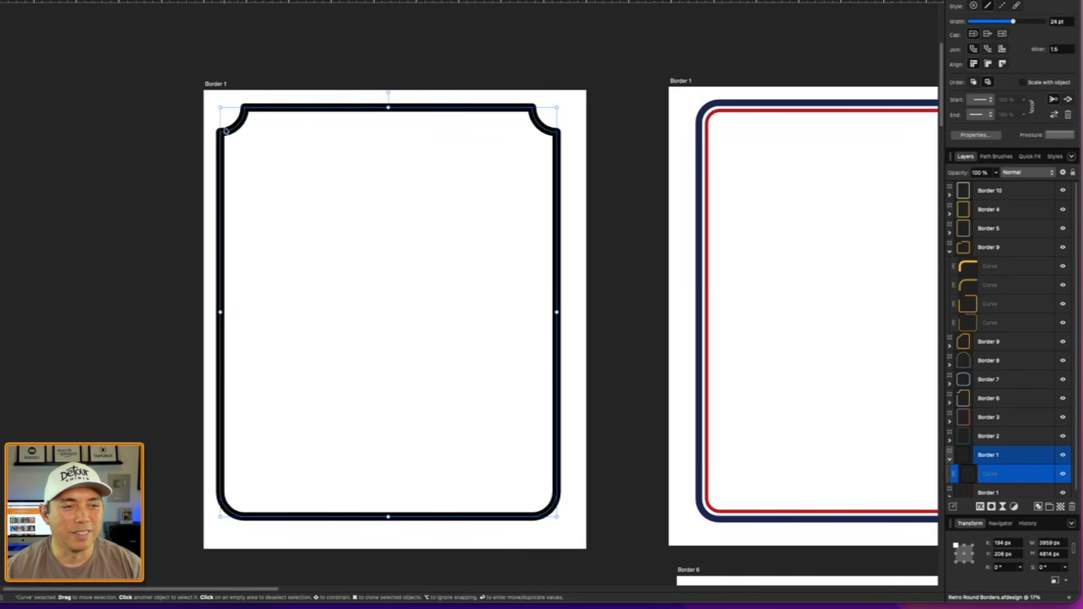
pyautogui.scroll(-5, 571, 285)
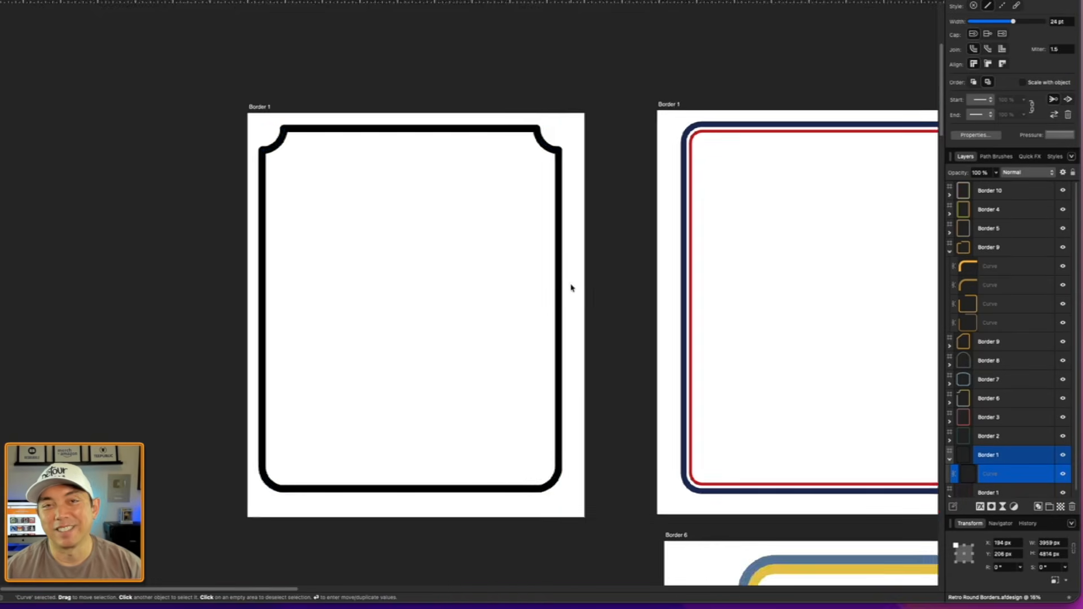
# - Examine the example artboards from Border 1 to Border 10 and compare their outline shapes, leaving nothing selected
pyautogui.scroll(-8, 691, 413)
pyautogui.hscroll(12, 691, 412)
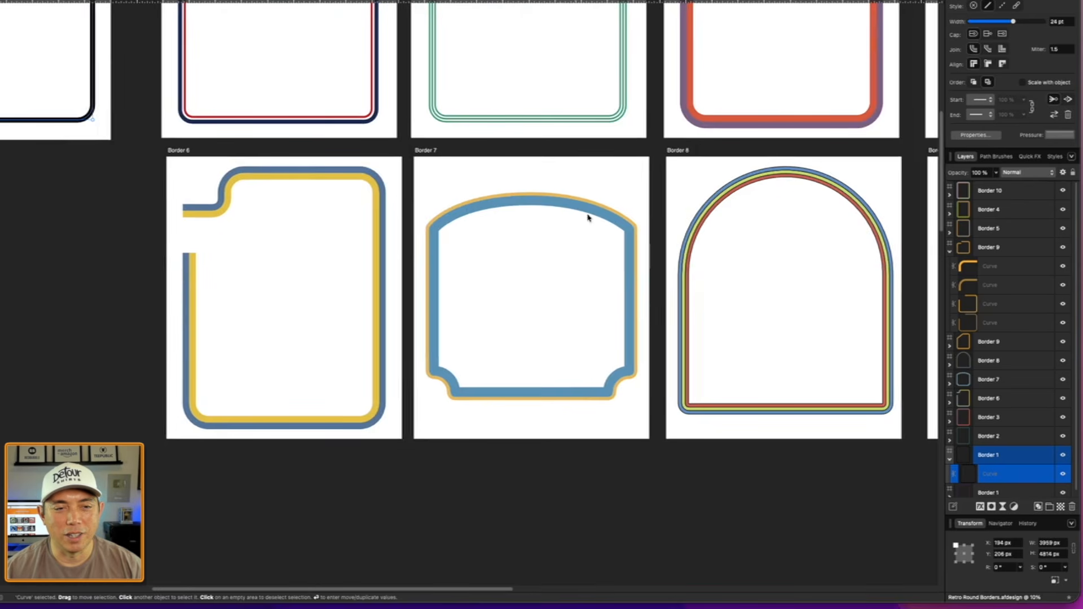
pyautogui.scroll(-1, 601, 396)
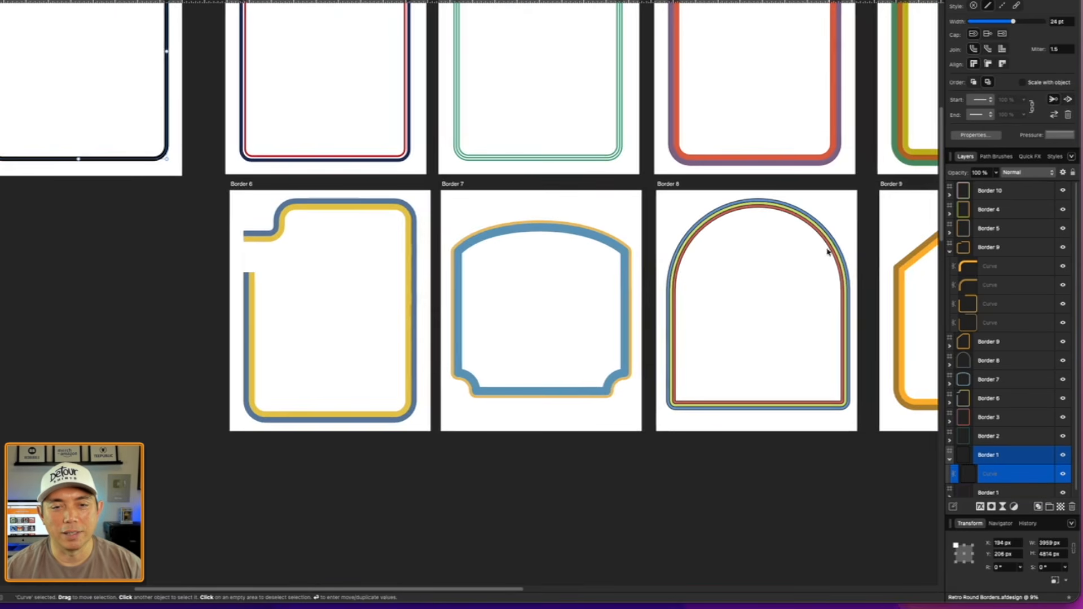
pyautogui.scroll(-2, 723, 317)
pyautogui.hscroll(4, 241, 77)
pyautogui.scroll(2, 242, 77)
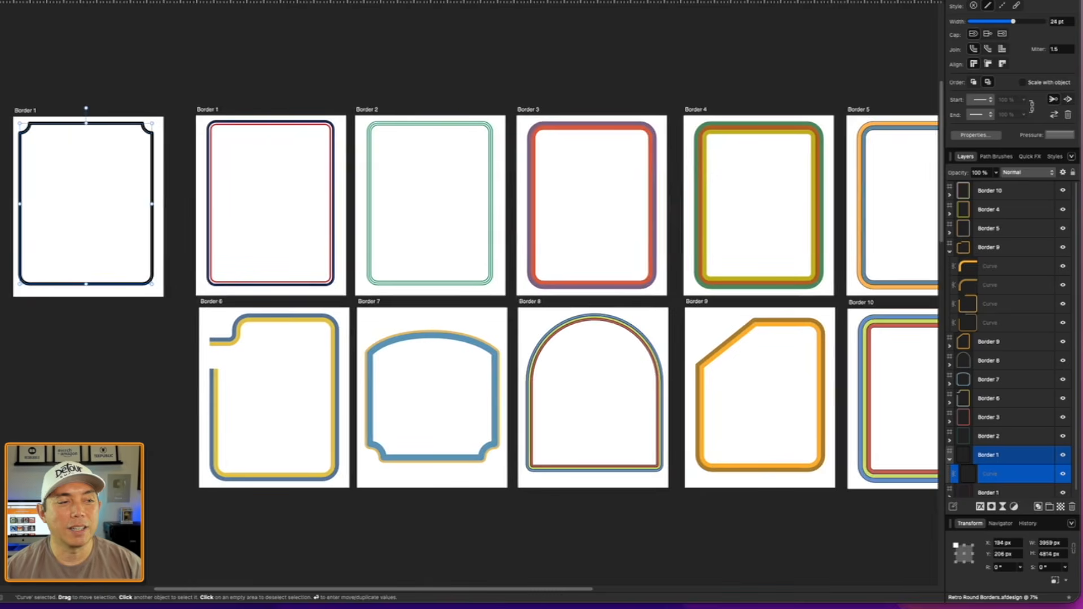
pyautogui.moveTo(367, 75); pyautogui.dragTo(275, 71)
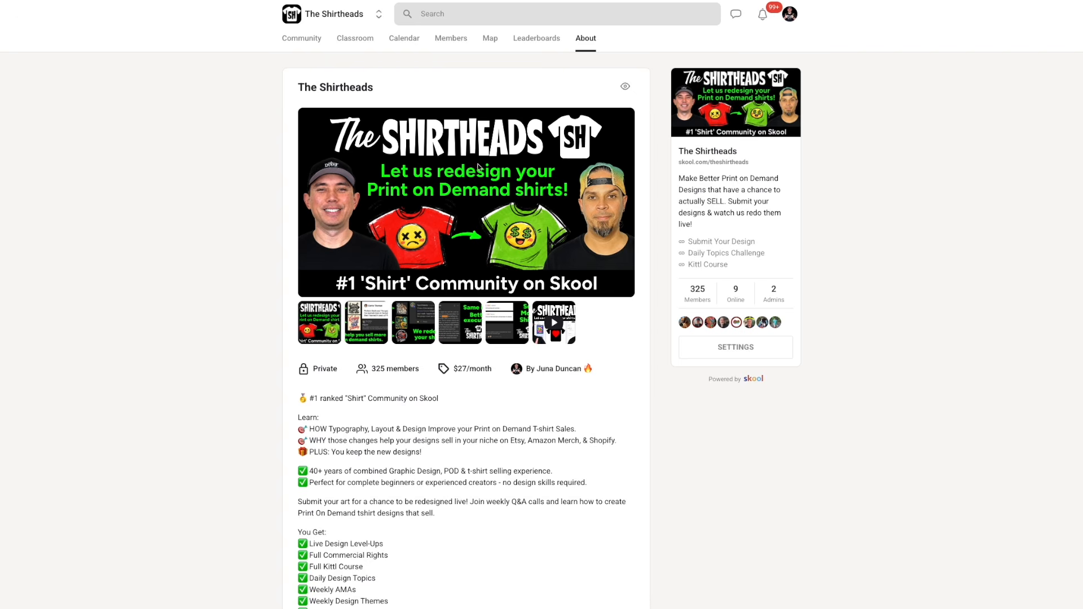
pyautogui.scroll(-3, 880, 215)
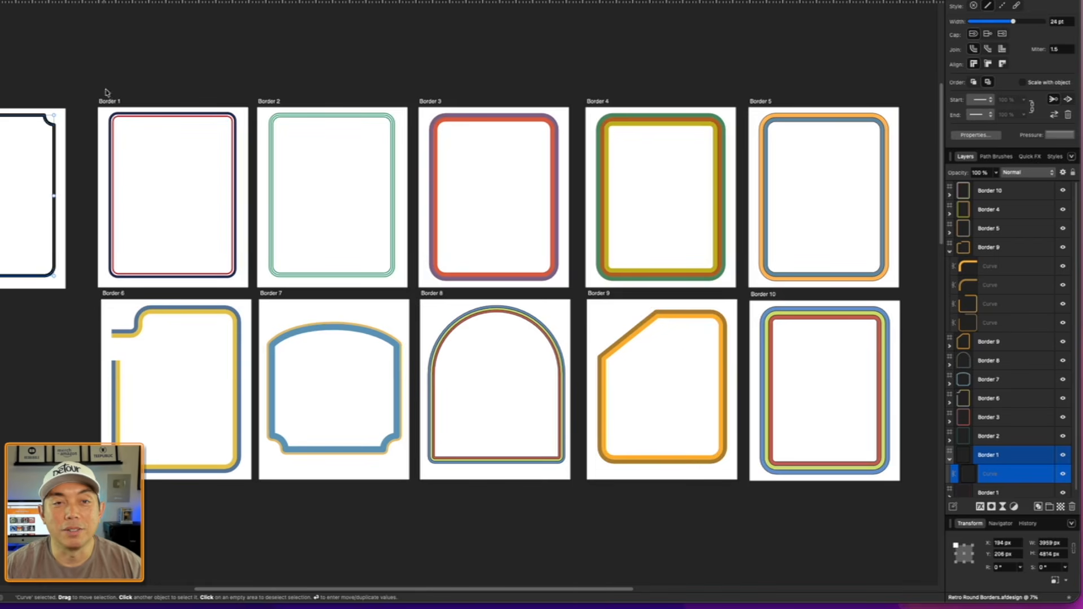
pyautogui.click(158, 66)
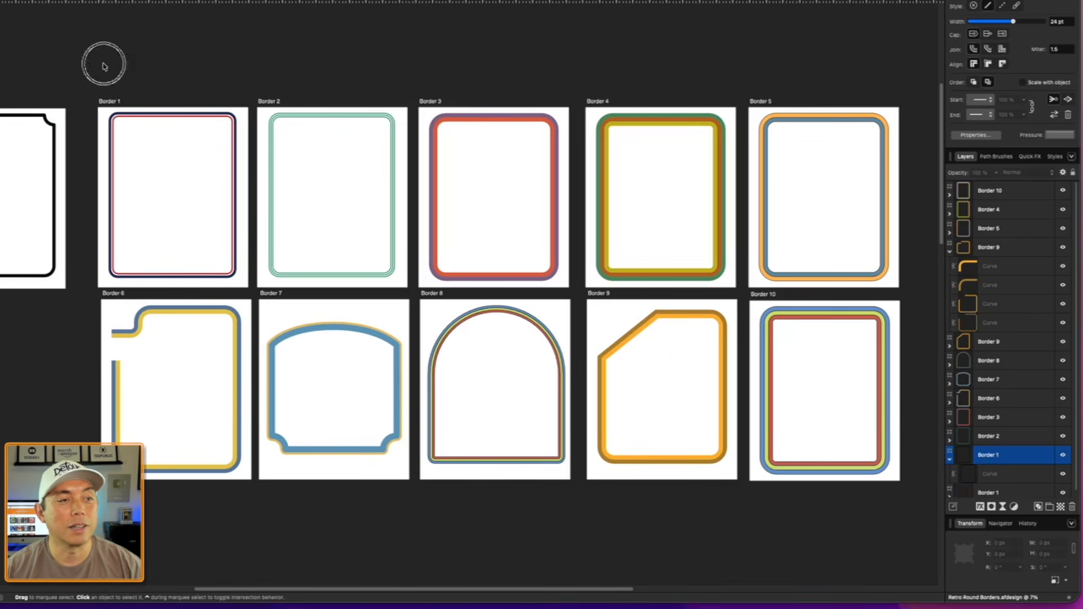
pyautogui.moveTo(96, 58); pyautogui.dragTo(169, 77)
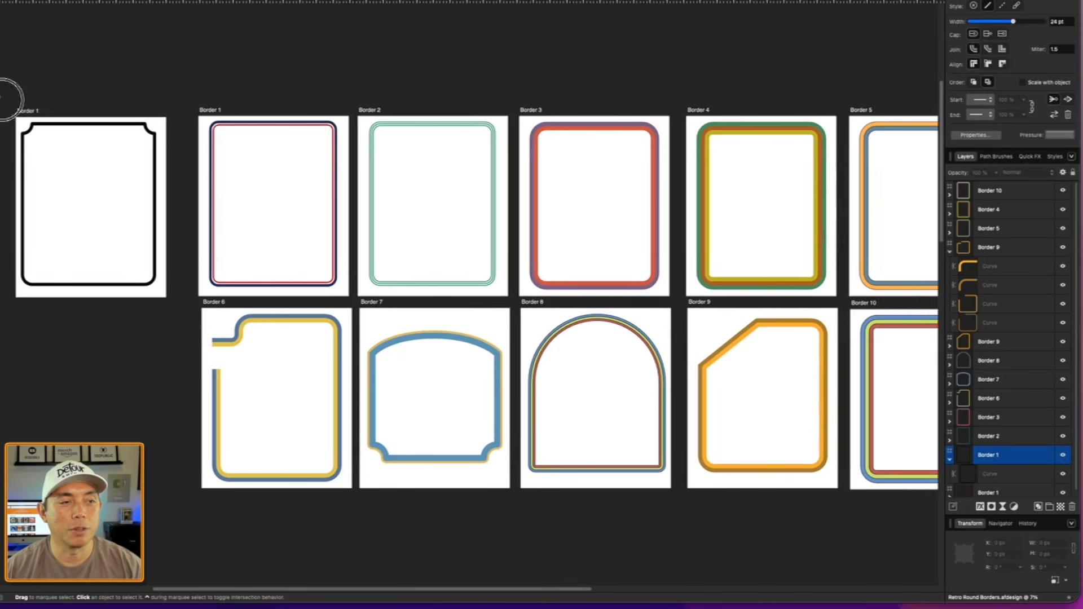
pyautogui.moveTo(6, 96); pyautogui.dragTo(169, 358)
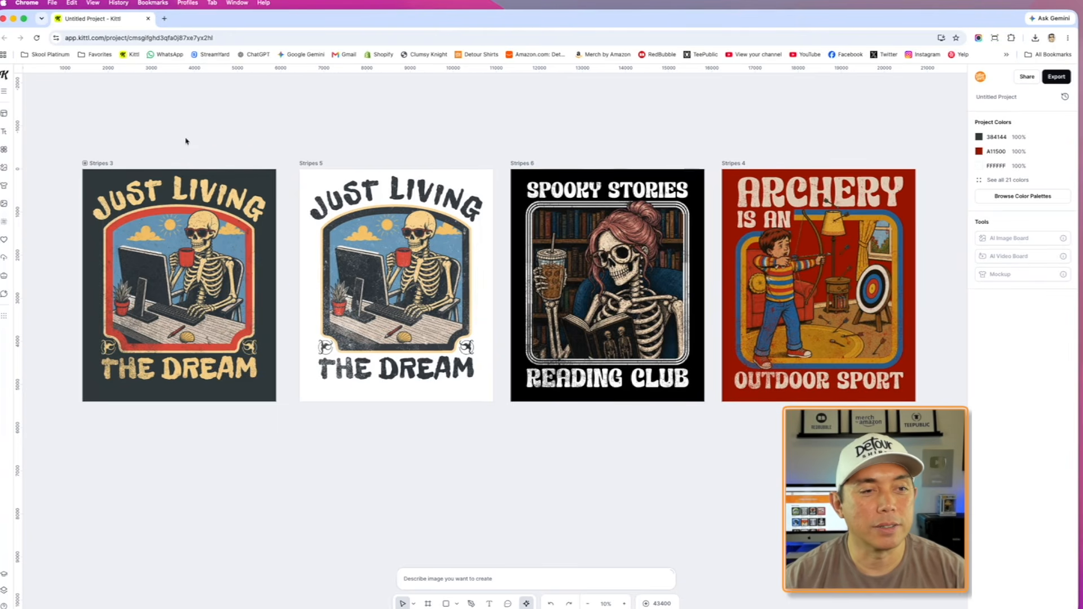
# - Switch to the Kittl project in Chrome and inspect the curved "JUST LIVING" title and bordered skeleton artwork on the Stripes 3 artboard
pyautogui.scroll(5, 297, 202)
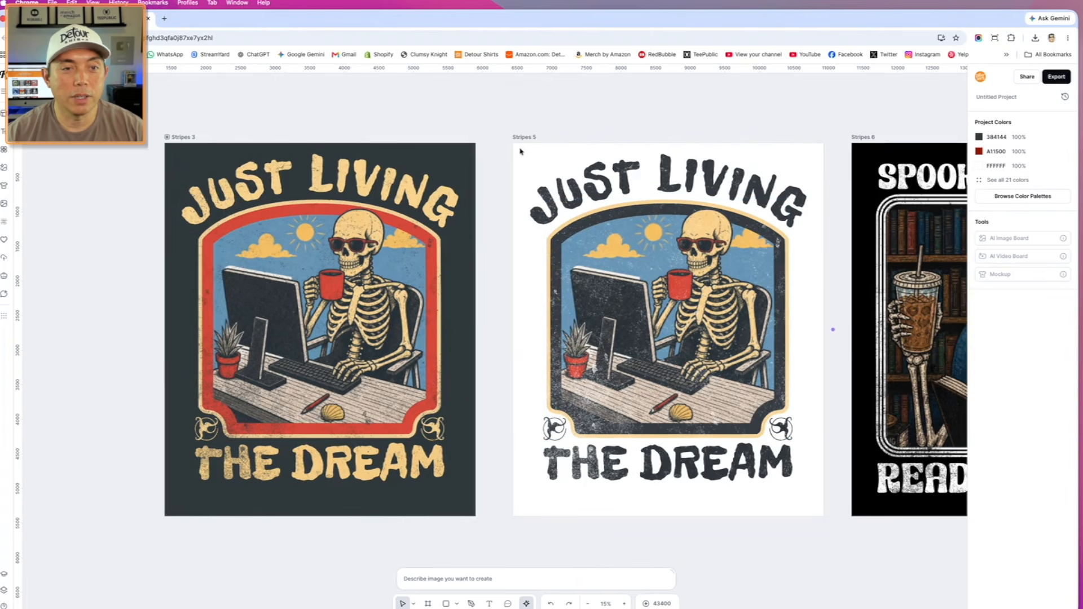
pyautogui.scroll(3, 277, 220)
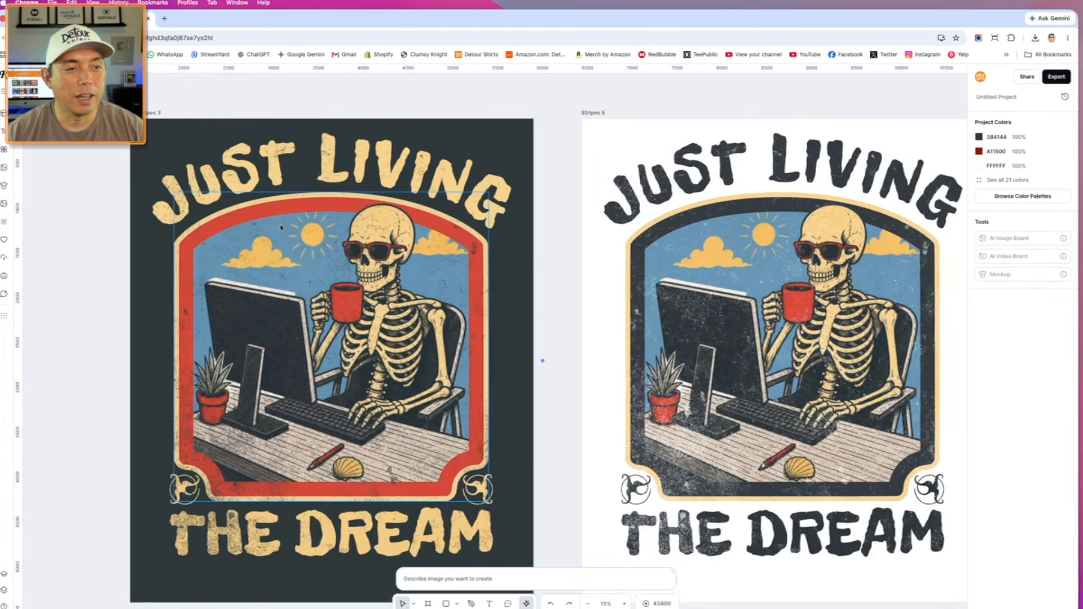
pyautogui.click(243, 160)
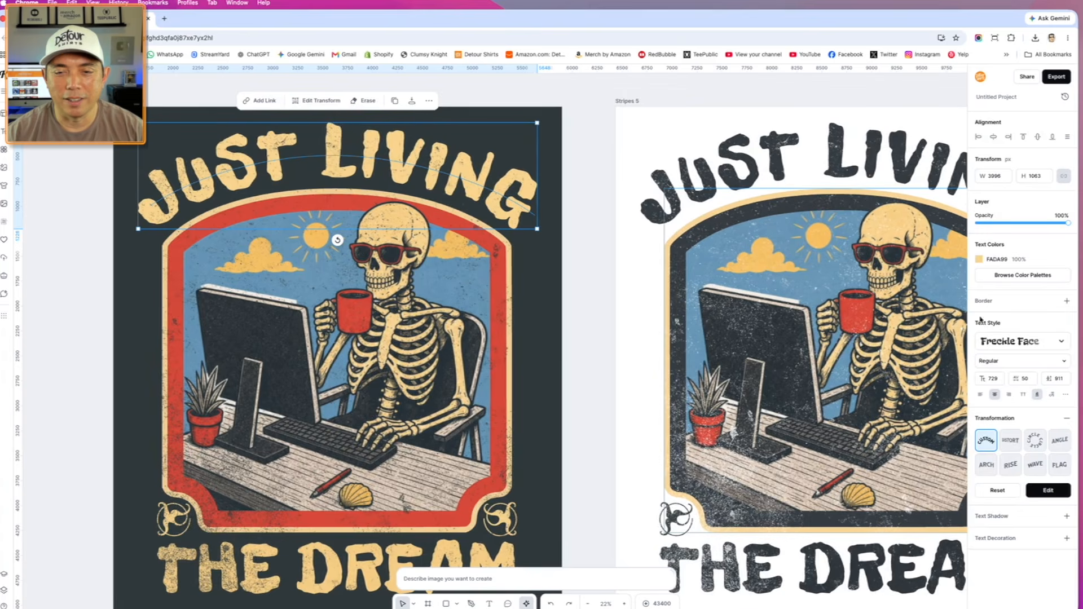
pyautogui.click(407, 279)
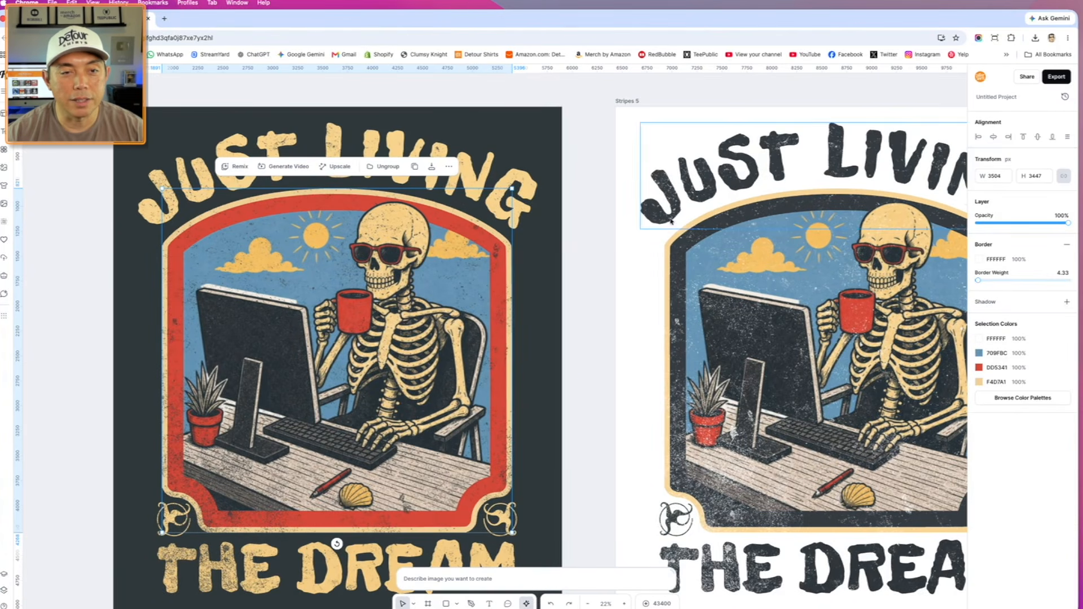
# - Try the dark inner border of the Stripes 5 artwork in blue 7F9DB1 and undo the colour change
pyautogui.click(685, 241)
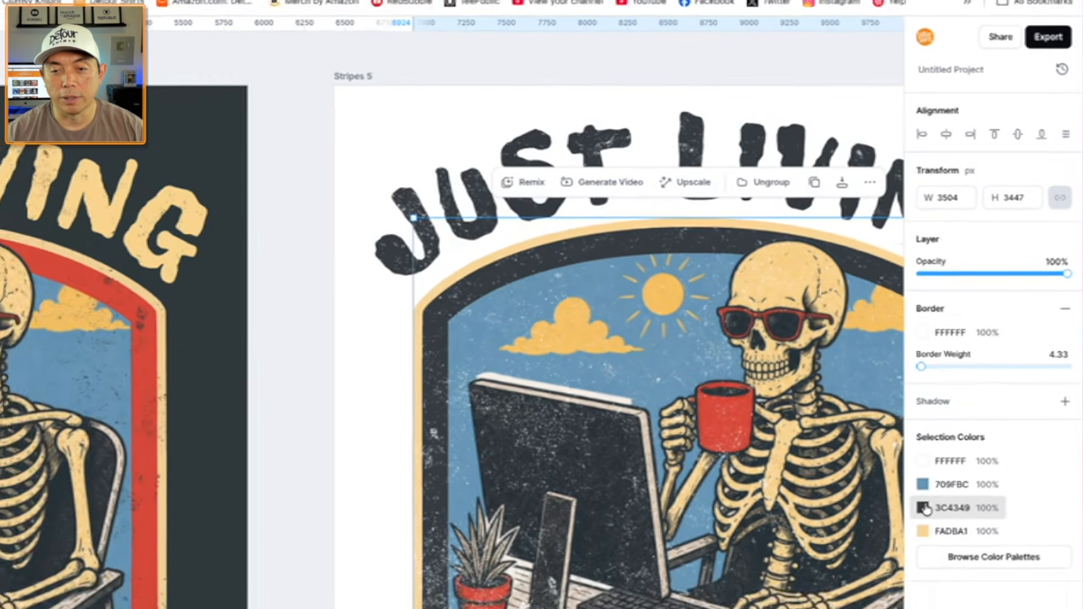
pyautogui.click(910, 545)
pyautogui.moveTo(935, 418); pyautogui.dragTo(892, 433)
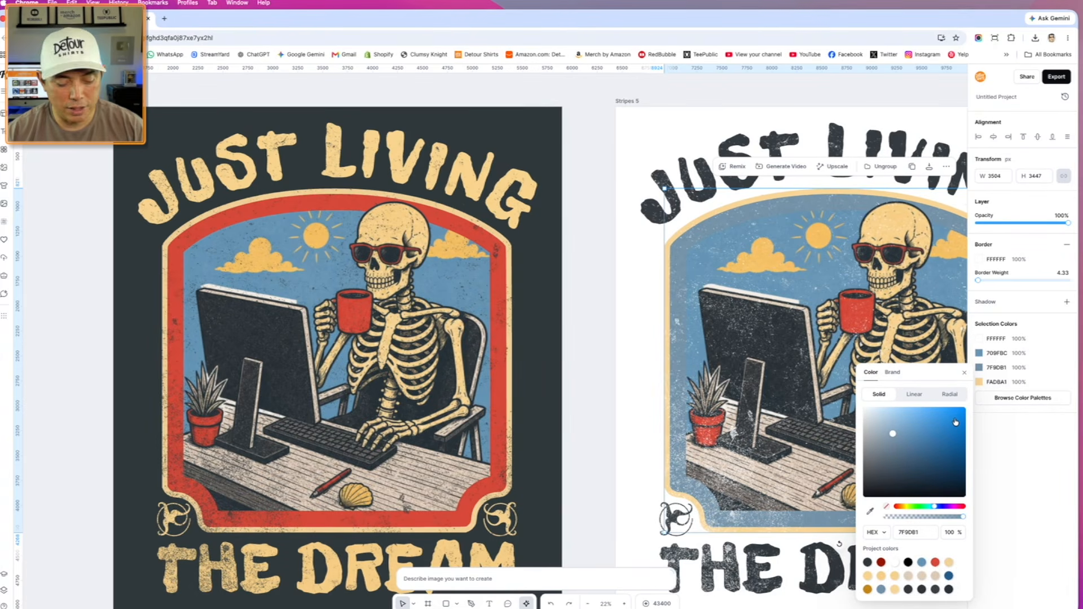
pyautogui.click(625, 292)
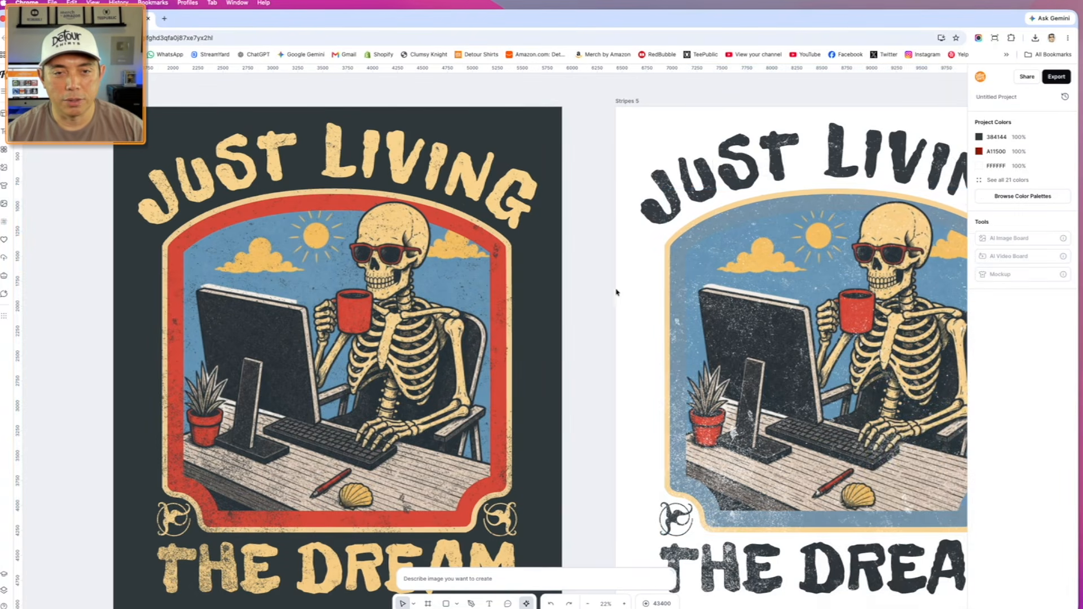
pyautogui.press('super+z')
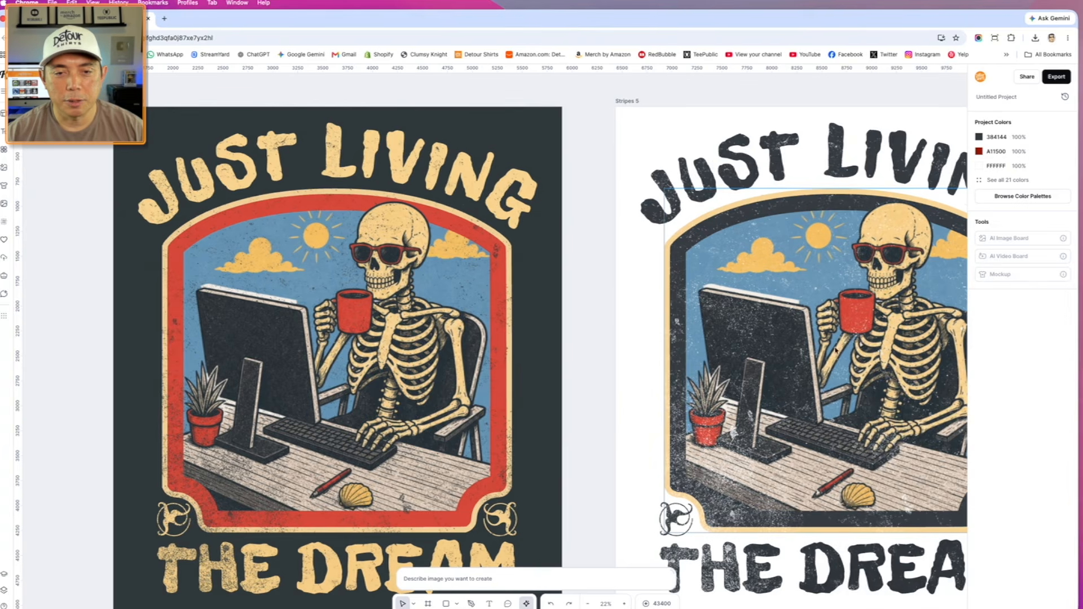
# - Try moving the ornament at the Stripes 5 border's lower-left concave corner, undo the move and clear the selection
pyautogui.hscroll(5, 823, 359)
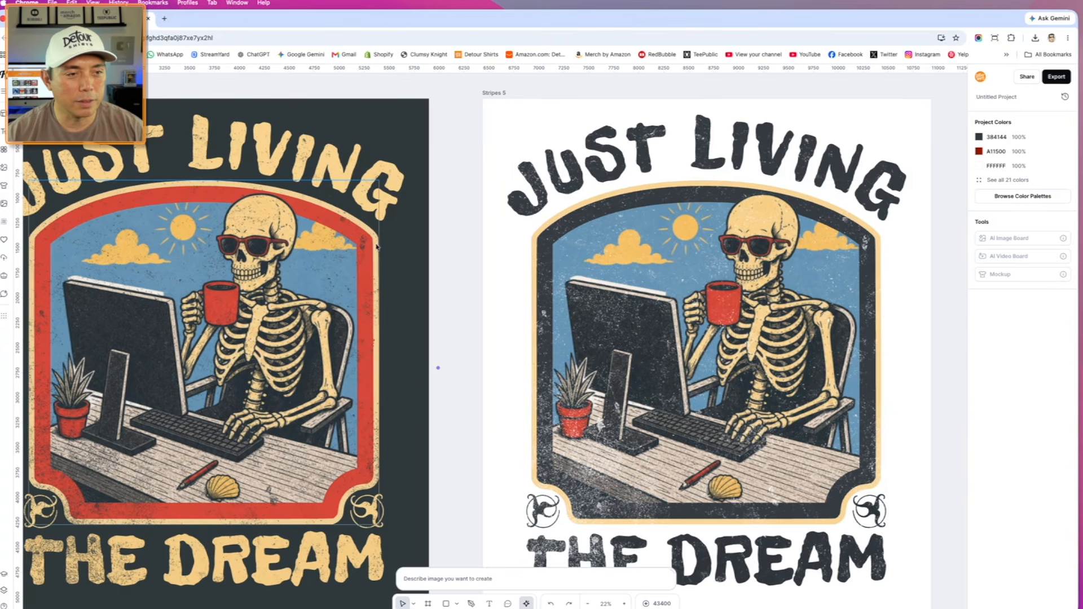
pyautogui.scroll(-3, 408, 317)
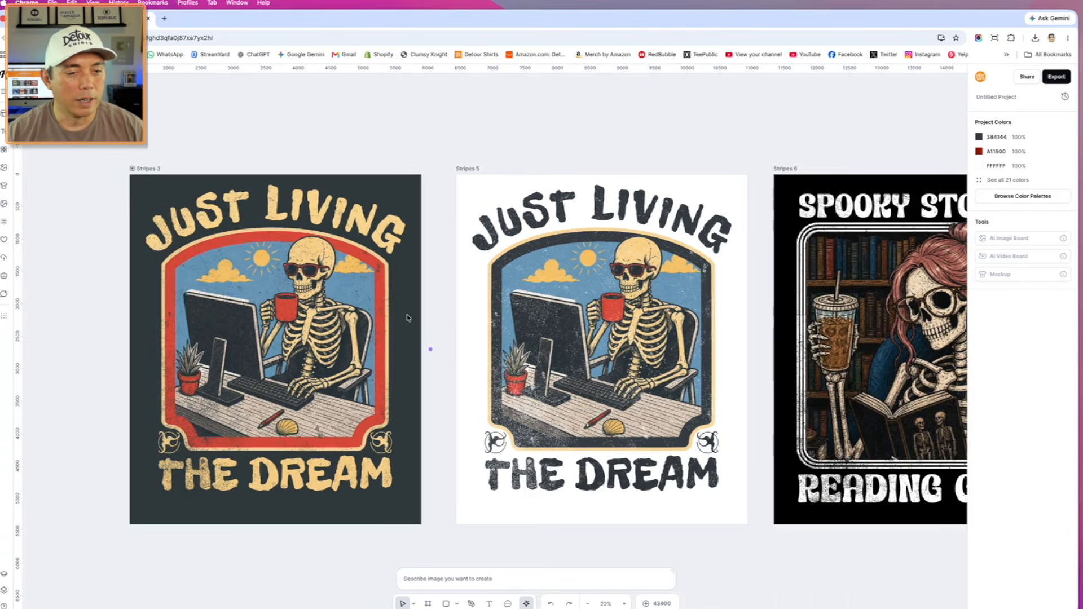
pyautogui.scroll(2, 409, 318)
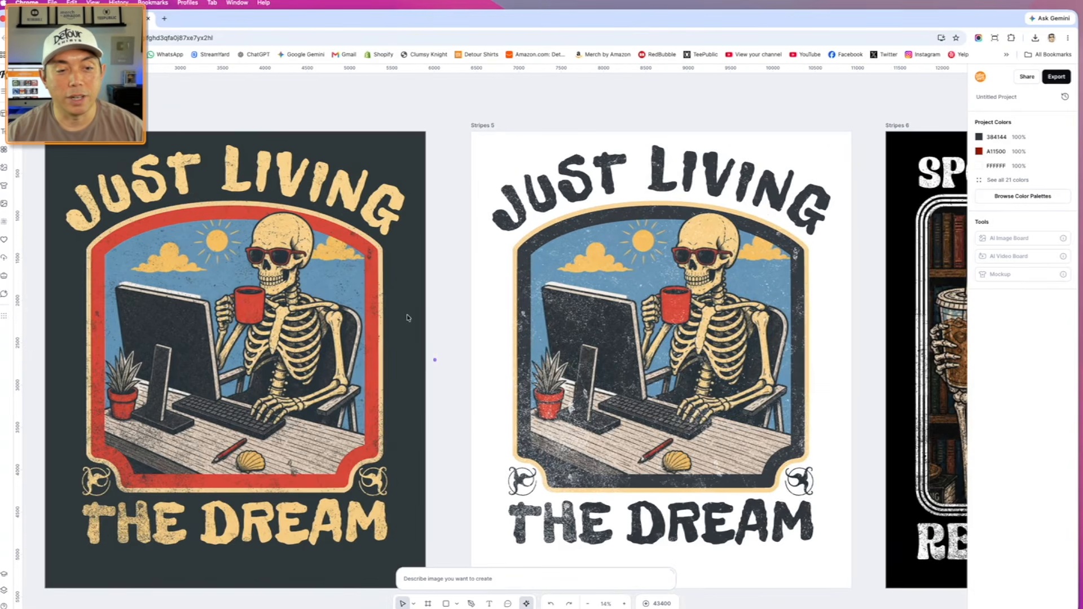
pyautogui.click(514, 480)
pyautogui.moveTo(514, 480); pyautogui.dragTo(501, 469)
pyautogui.press('super+z')
pyautogui.click(458, 157)
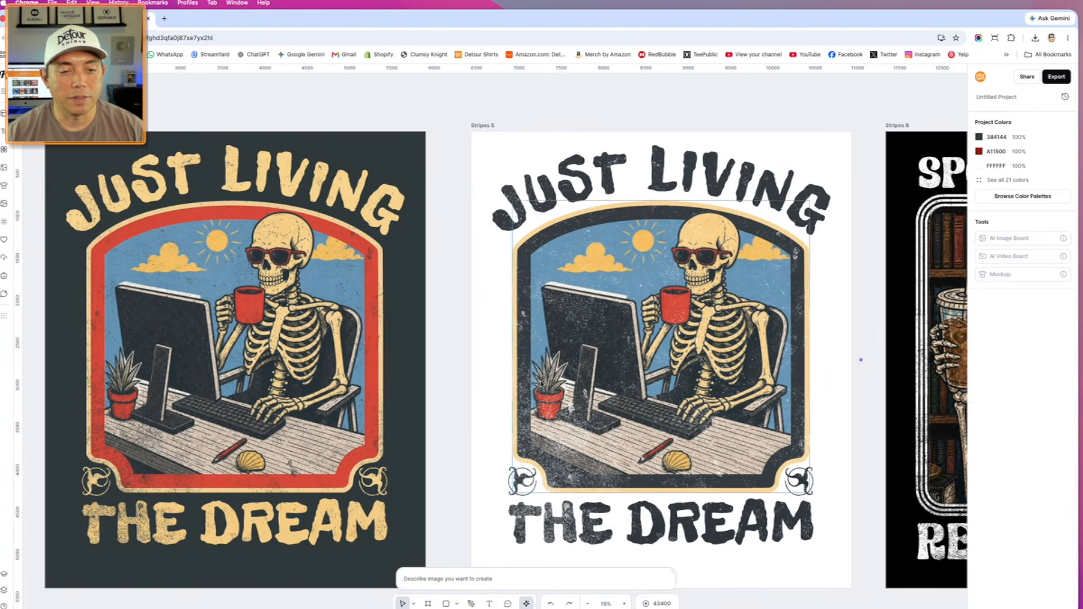
# - Check the text style and transformation of the curved "JUST LIVING" title on Stripes 5, leaving nothing selected
pyautogui.click(682, 189)
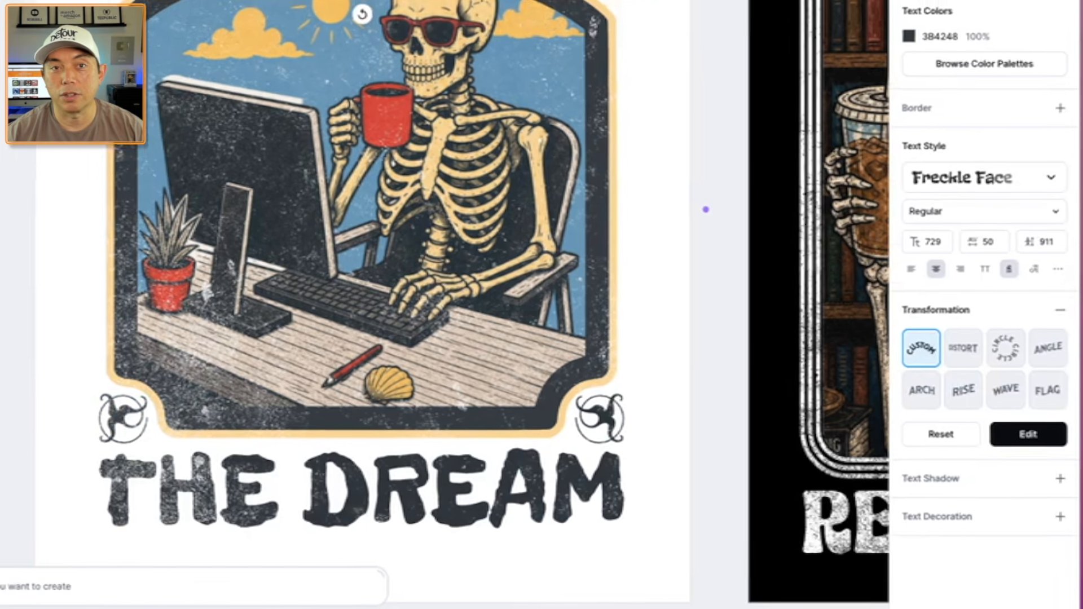
pyautogui.click(693, 197)
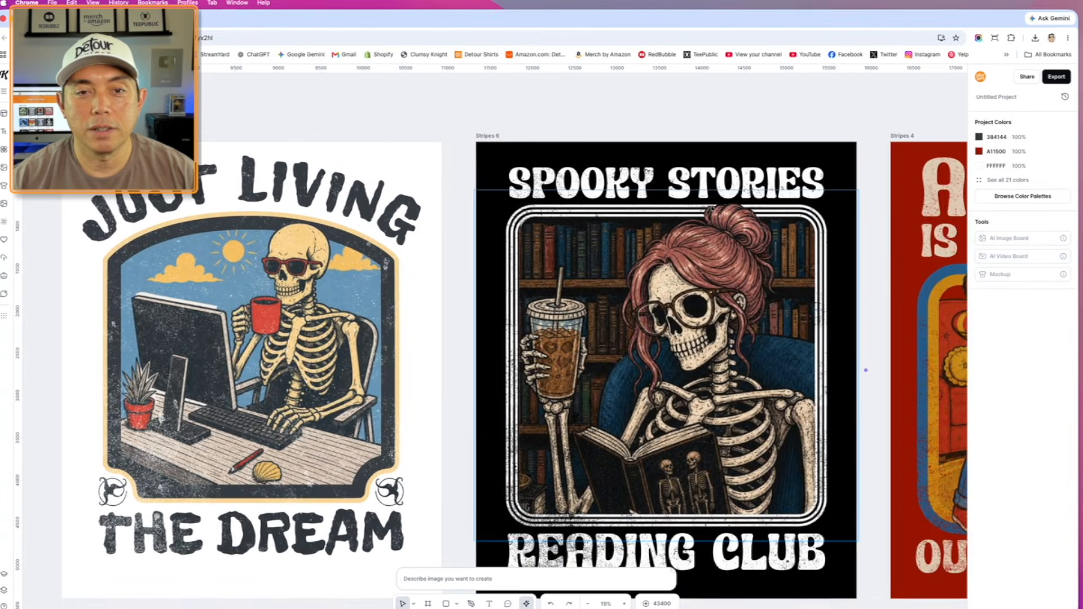
# - Move the separate hair-bun overlay on Stripes 6 down off the border and return it to its place overlapping the frame
pyautogui.scroll(3, 712, 210)
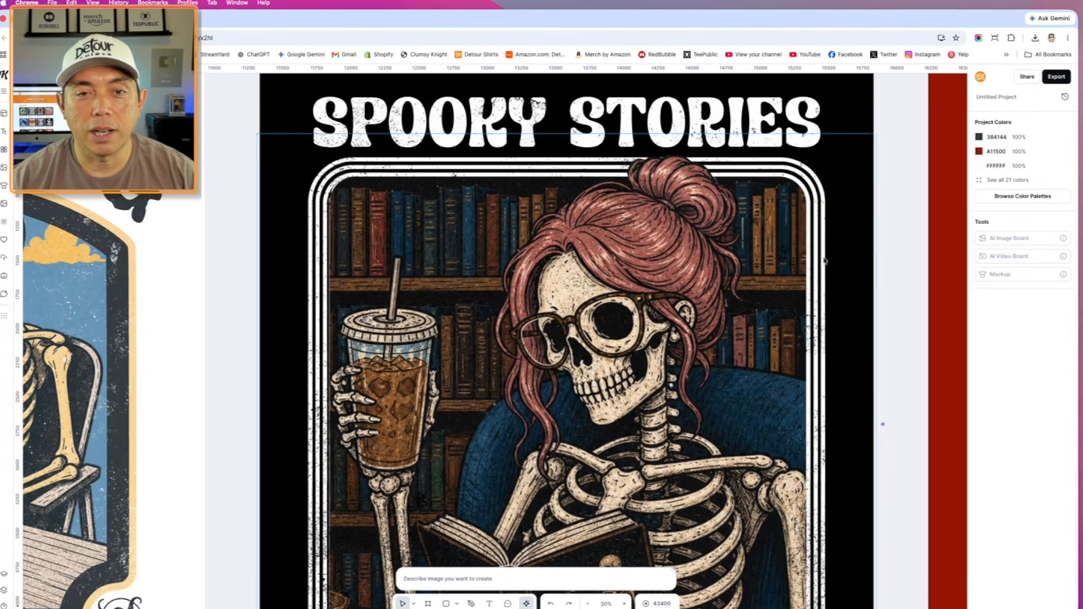
pyautogui.scroll(-2, 666, 190)
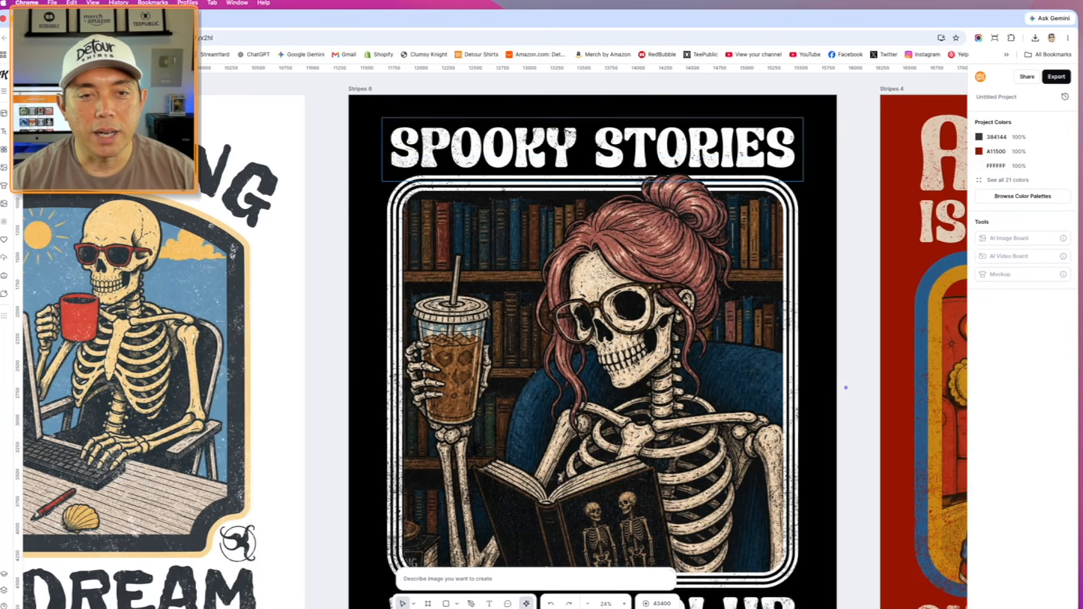
pyautogui.click(678, 187)
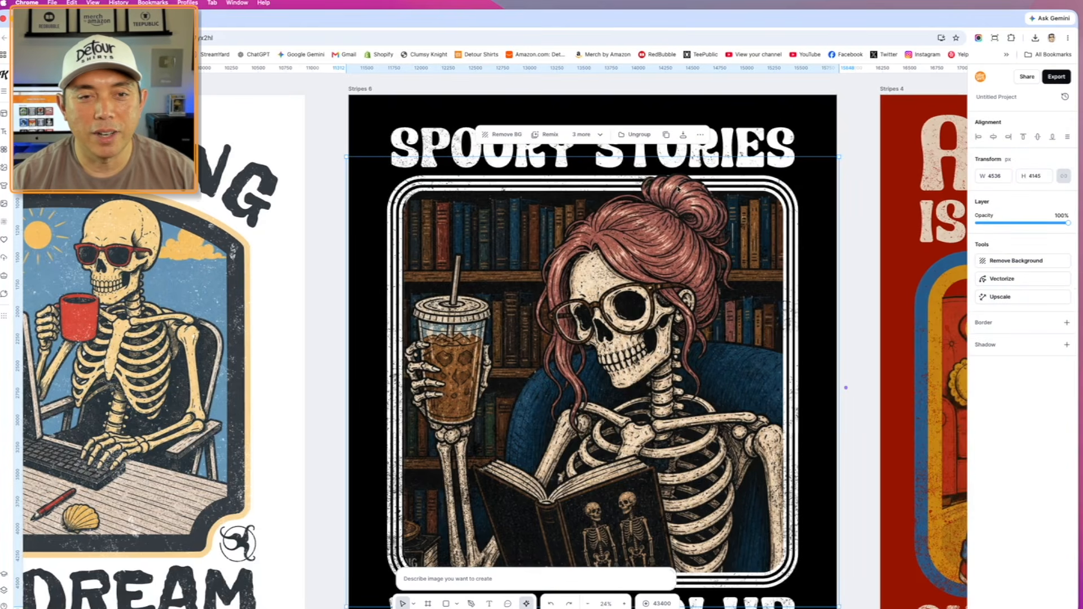
pyautogui.doubleClick(678, 187)
pyautogui.moveTo(678, 187)
pyautogui.mouseDown()
pyautogui.moveTo(745, 192)
pyautogui.moveTo(677, 188)
pyautogui.moveTo(681, 204)
pyautogui.mouseUp()
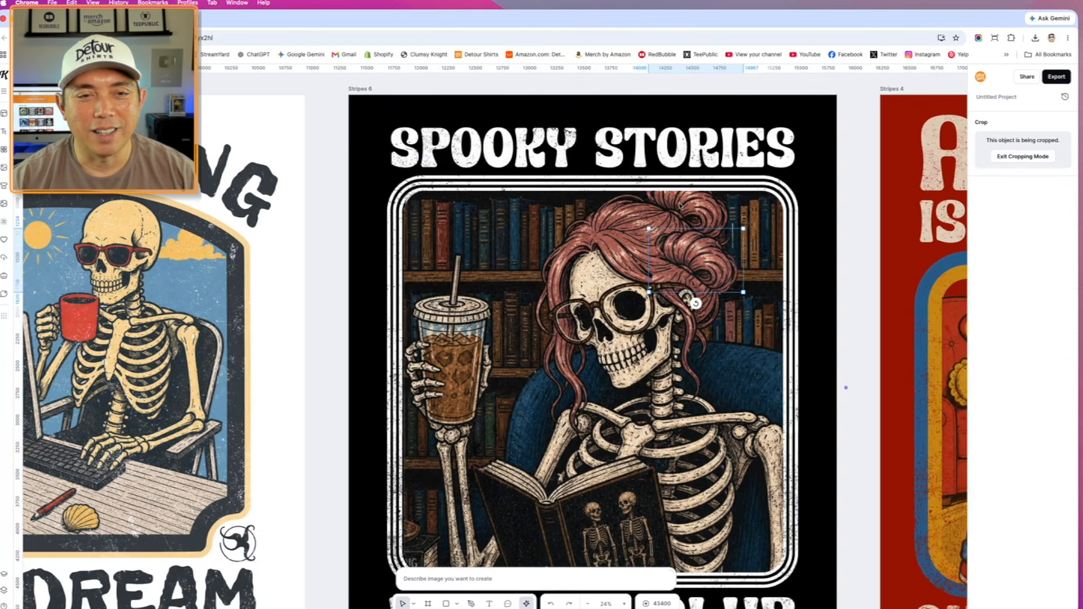
pyautogui.moveTo(714, 256); pyautogui.dragTo(709, 204)
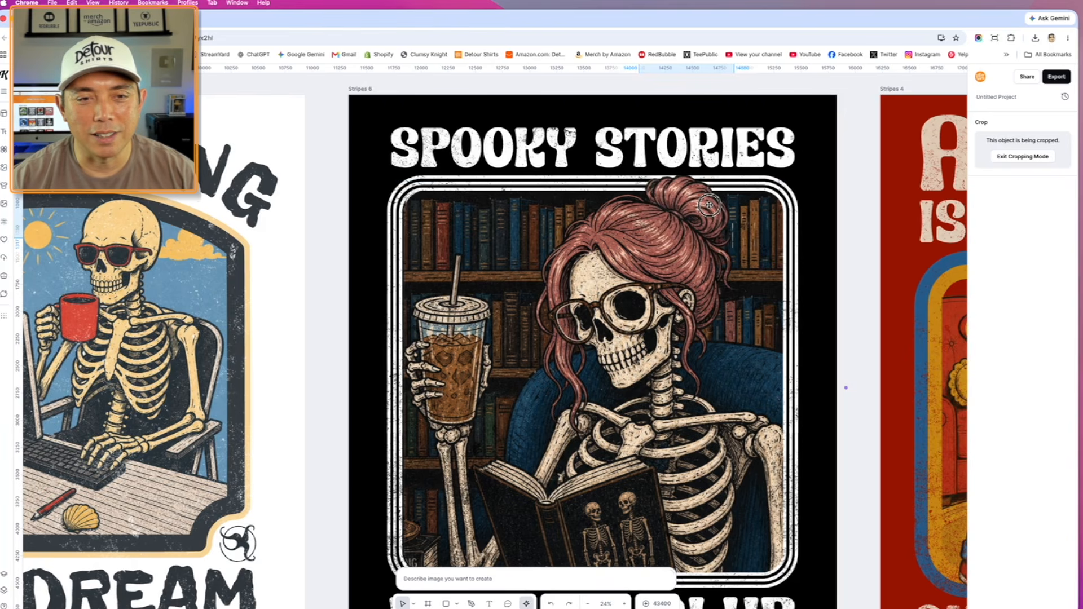
pyautogui.click(853, 149)
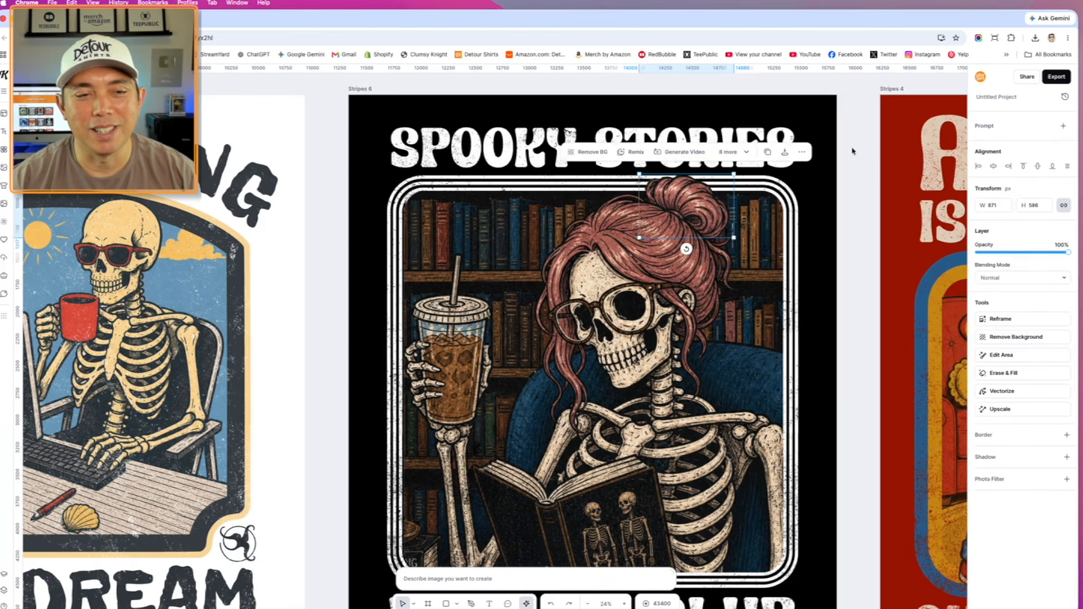
# - Examine the triple-line border around the Stripes 6 artwork and the text style of the "ARCHERY" title on Stripes 4
pyautogui.scroll(-2, 852, 149)
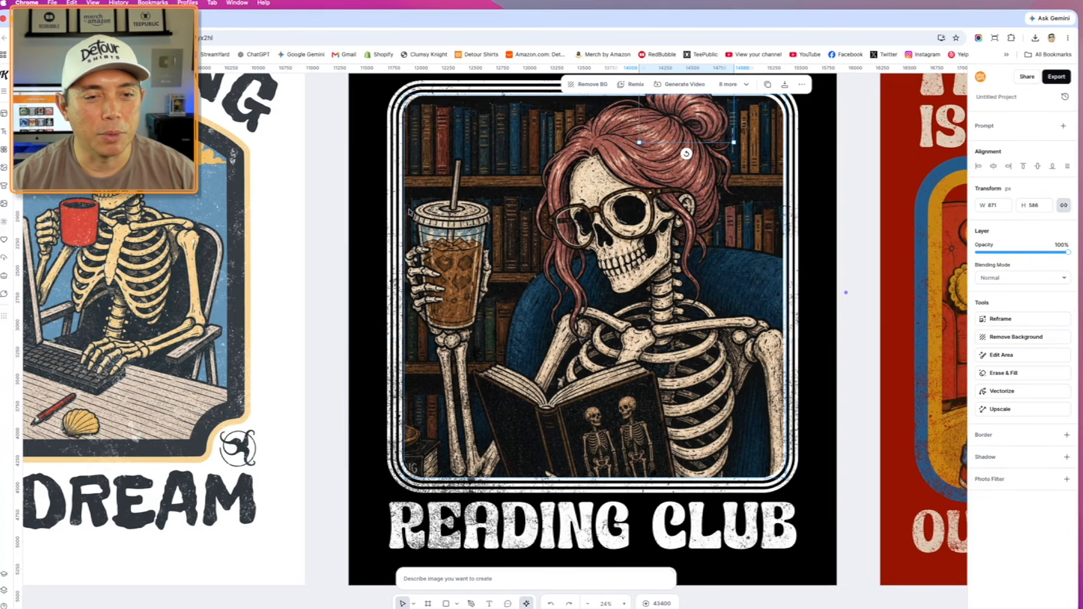
pyautogui.scroll(-3, 425, 232)
pyautogui.hscroll(5, 425, 232)
pyautogui.click(712, 196)
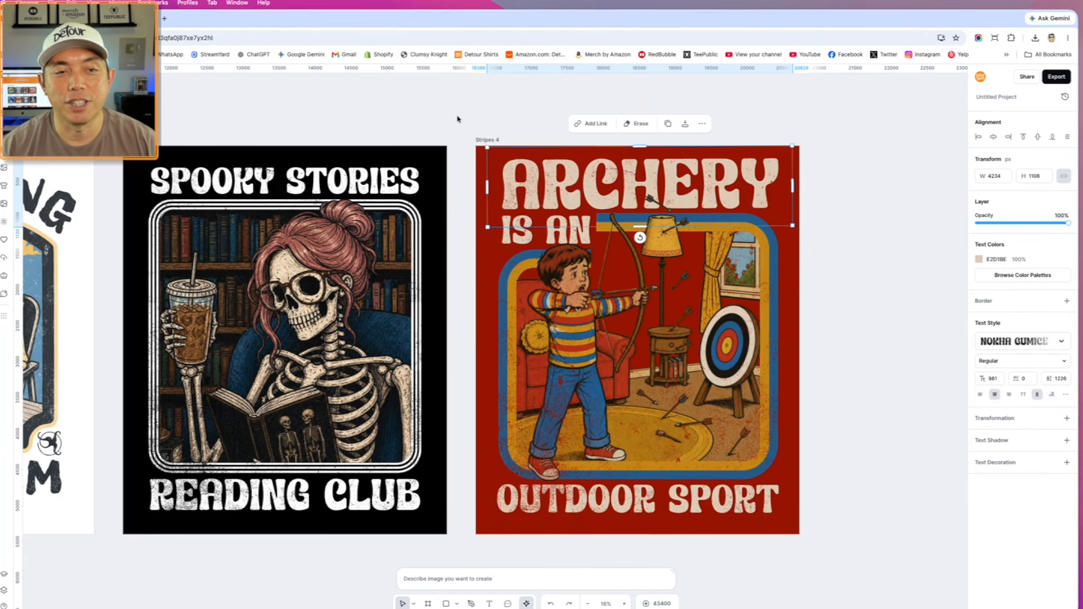
pyautogui.scroll(3, 584, 339)
pyautogui.scroll(-3, 579, 303)
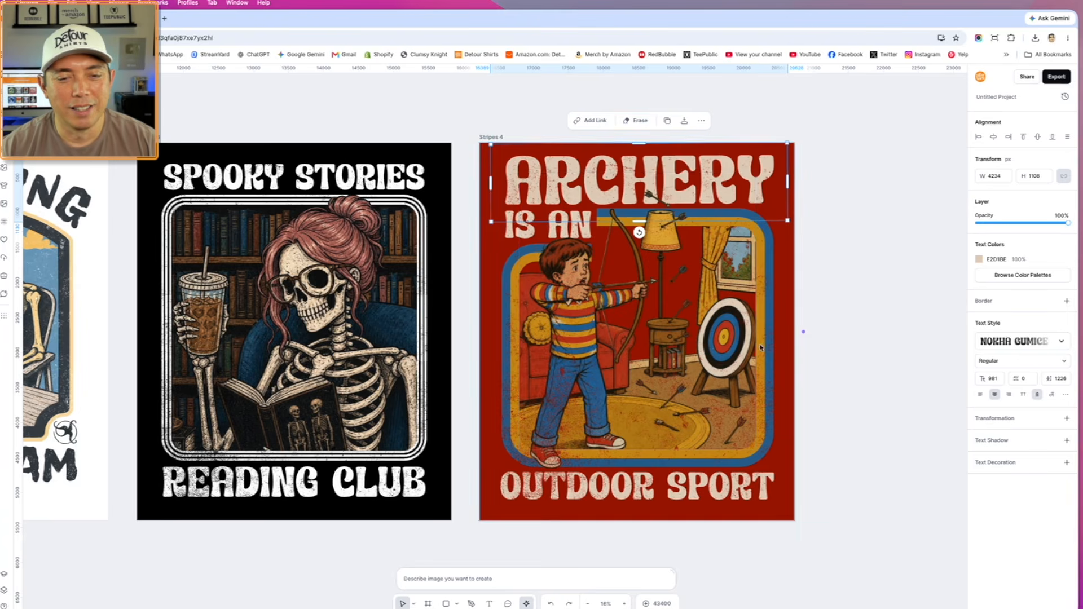
# - Inspect the two-colour broken border on Stripes 4, clear the selection and review all four t-shirt designs together
pyautogui.click(767, 282)
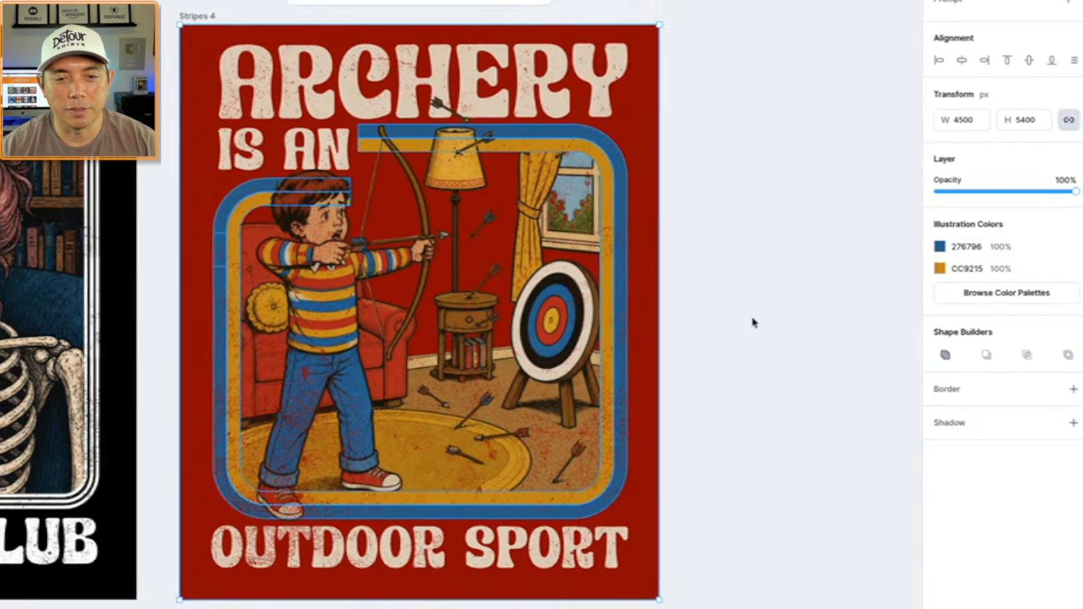
pyautogui.click(747, 321)
pyautogui.scroll(-4, 747, 320)
pyautogui.hscroll(-3, 492, 163)
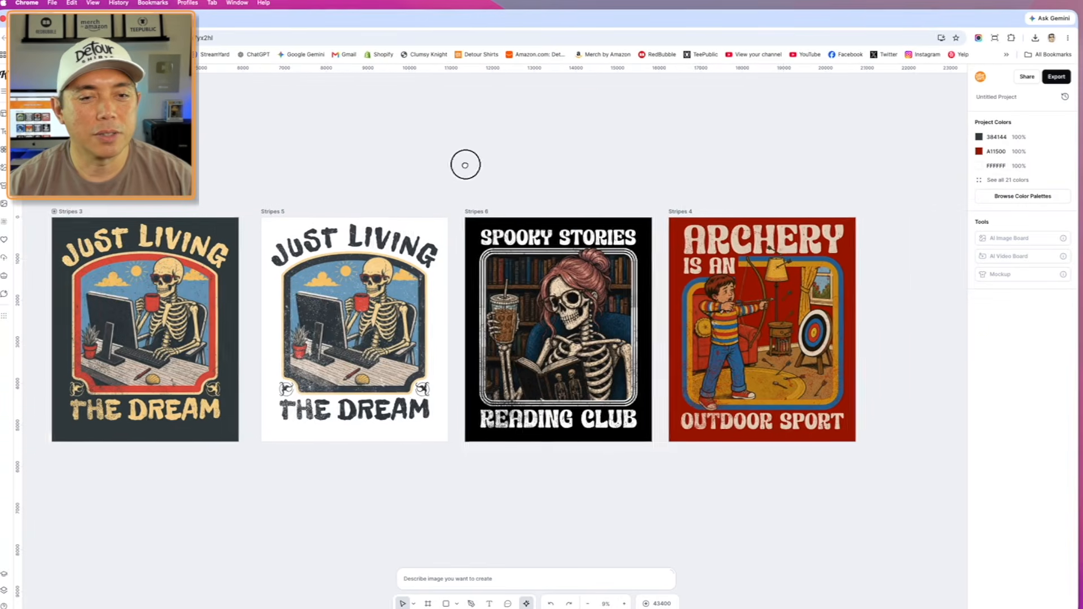